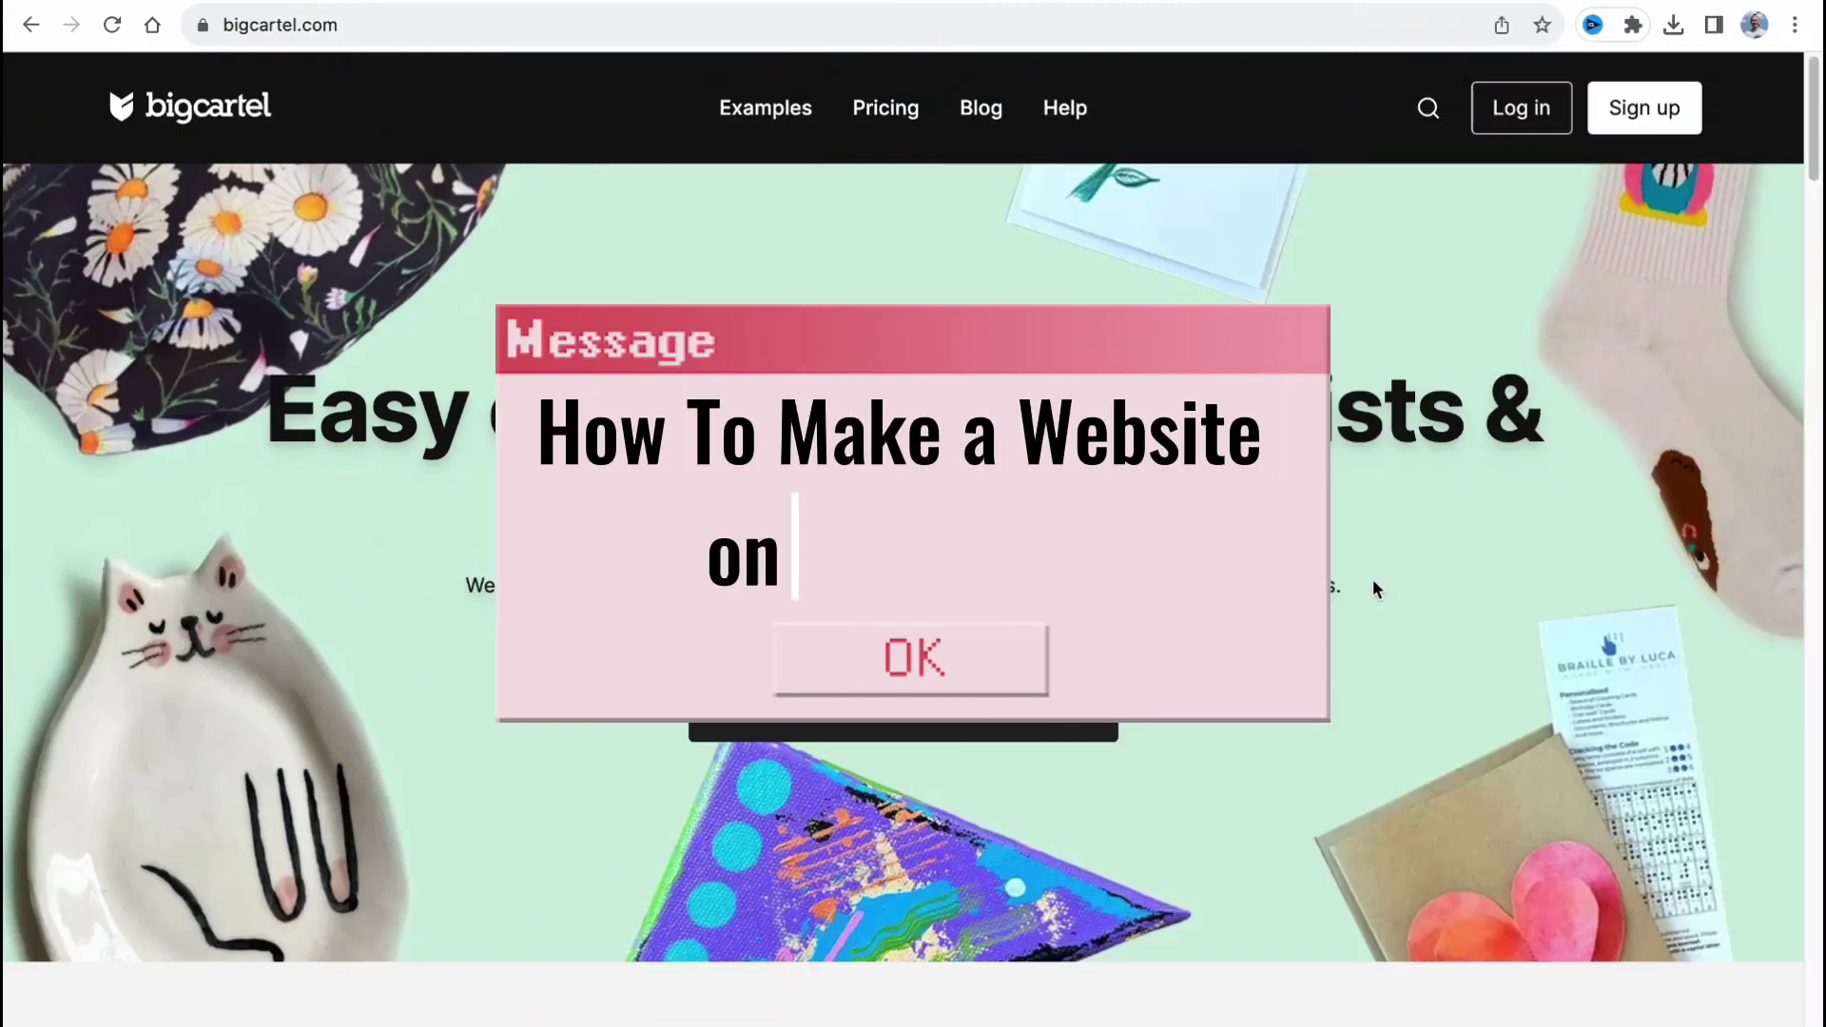
# Step: Scroll down through the bigcartel.com homepage
pyautogui.scroll(-1, 1361, 589)
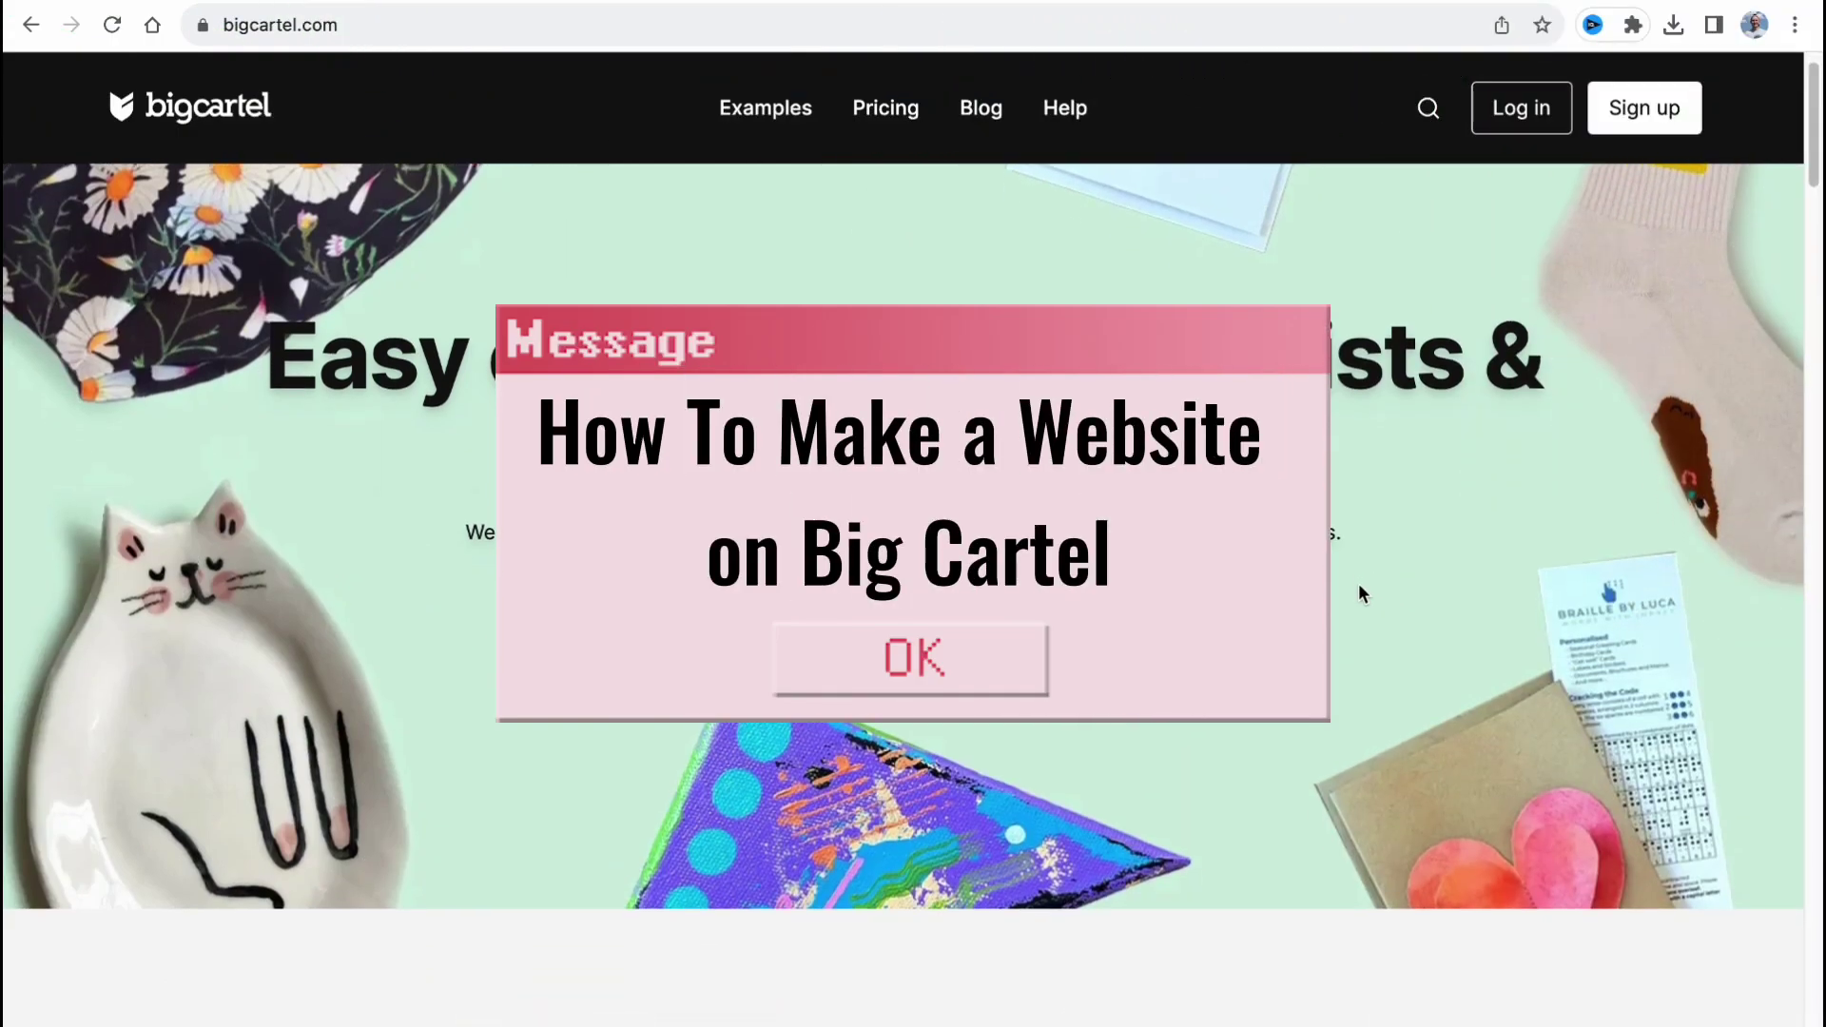
pyautogui.scroll(-5, 1358, 594)
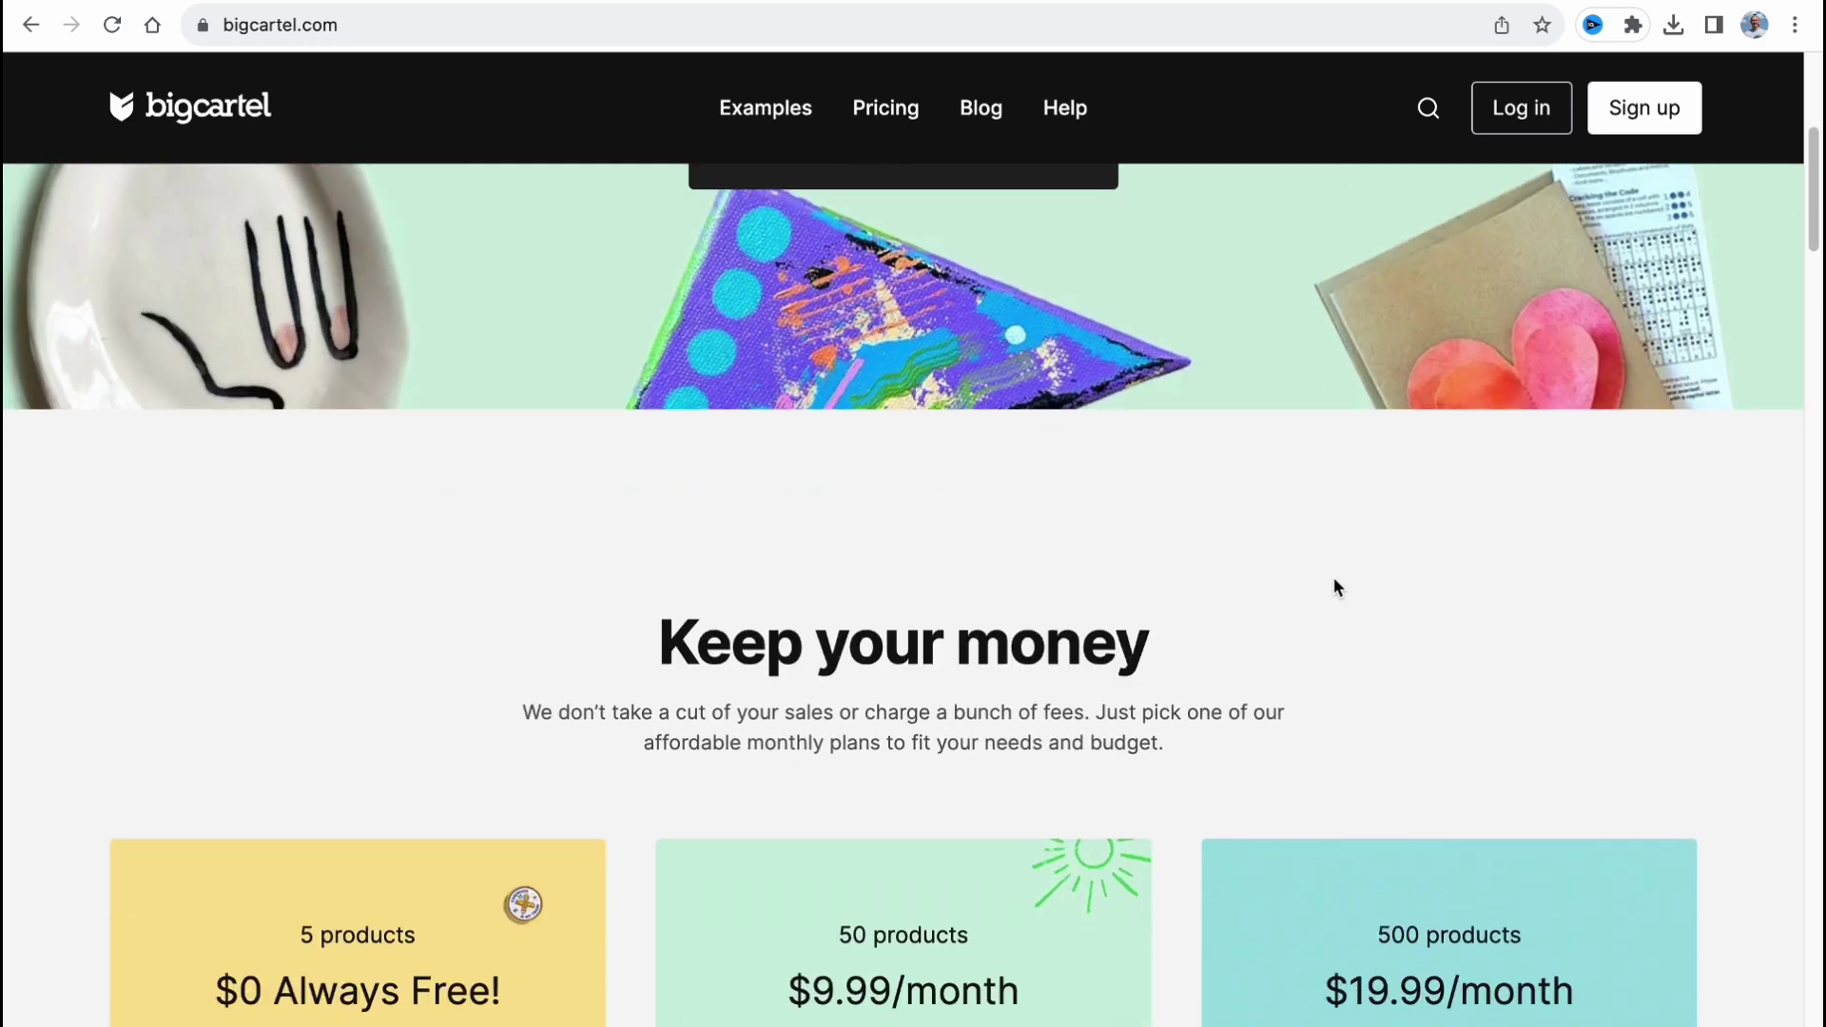
pyautogui.scroll(-4, 1332, 578)
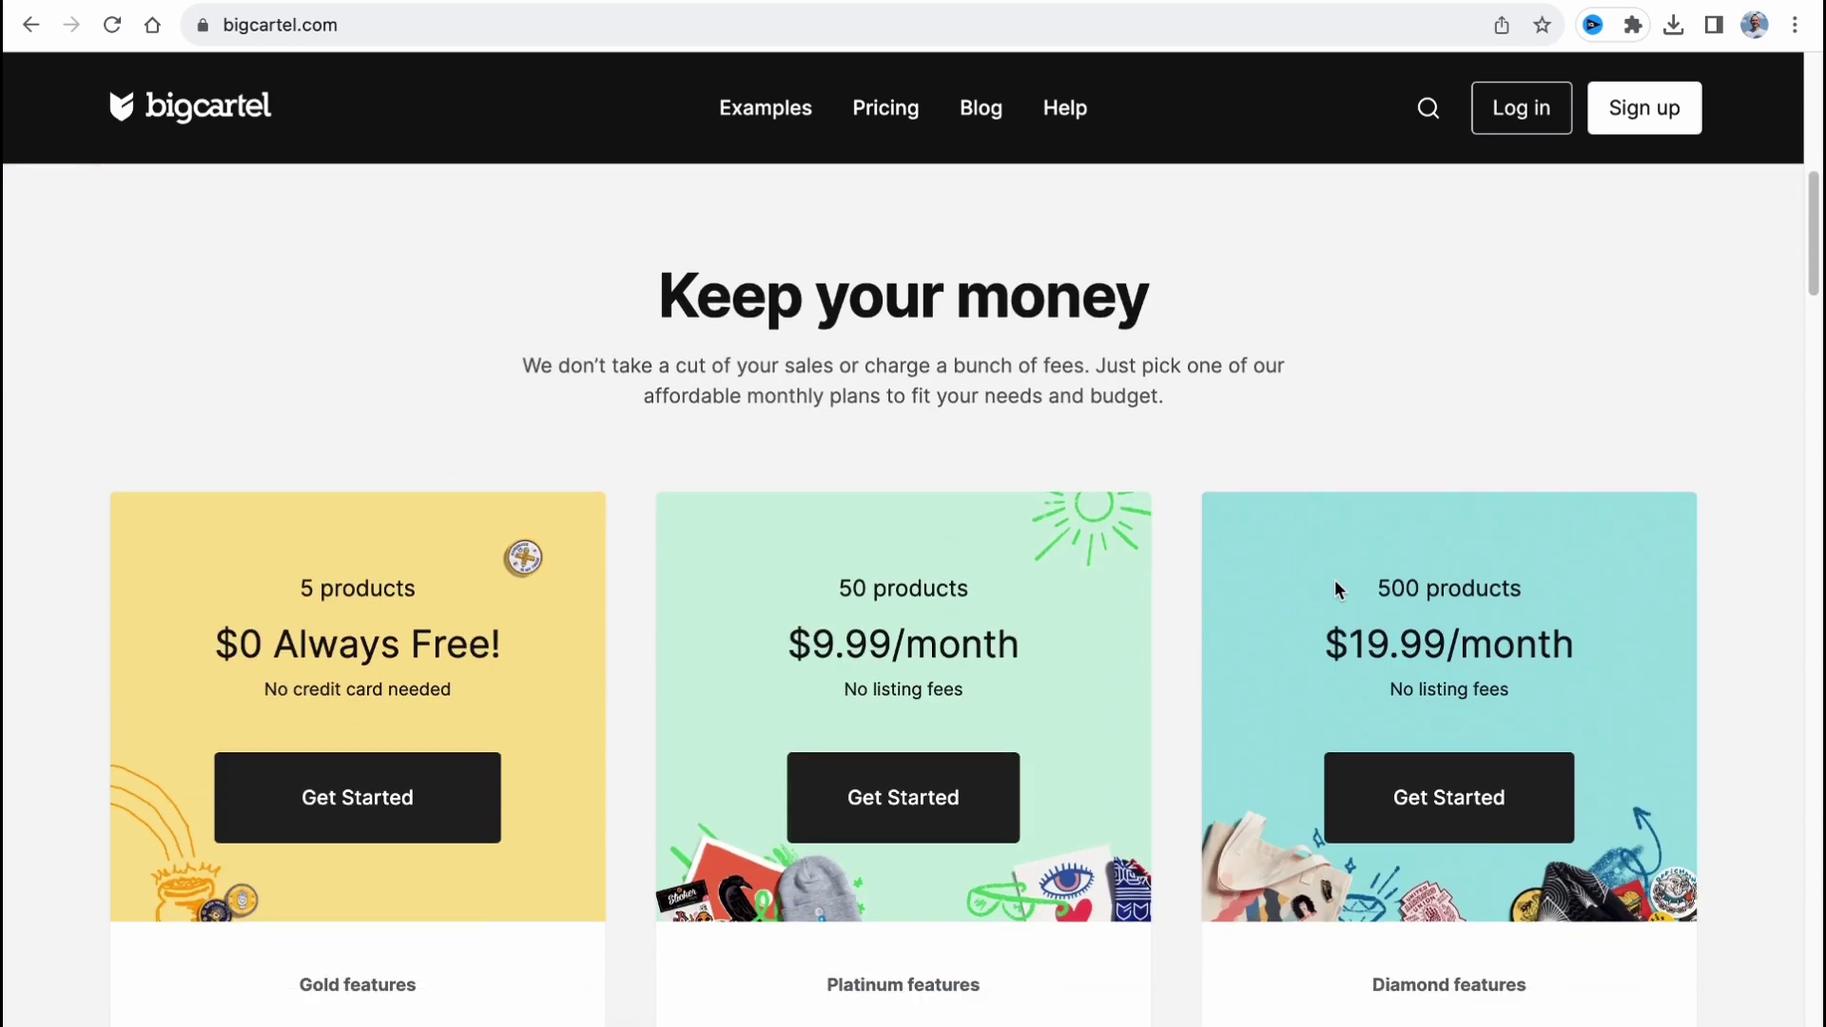
pyautogui.scroll(-3, 1335, 582)
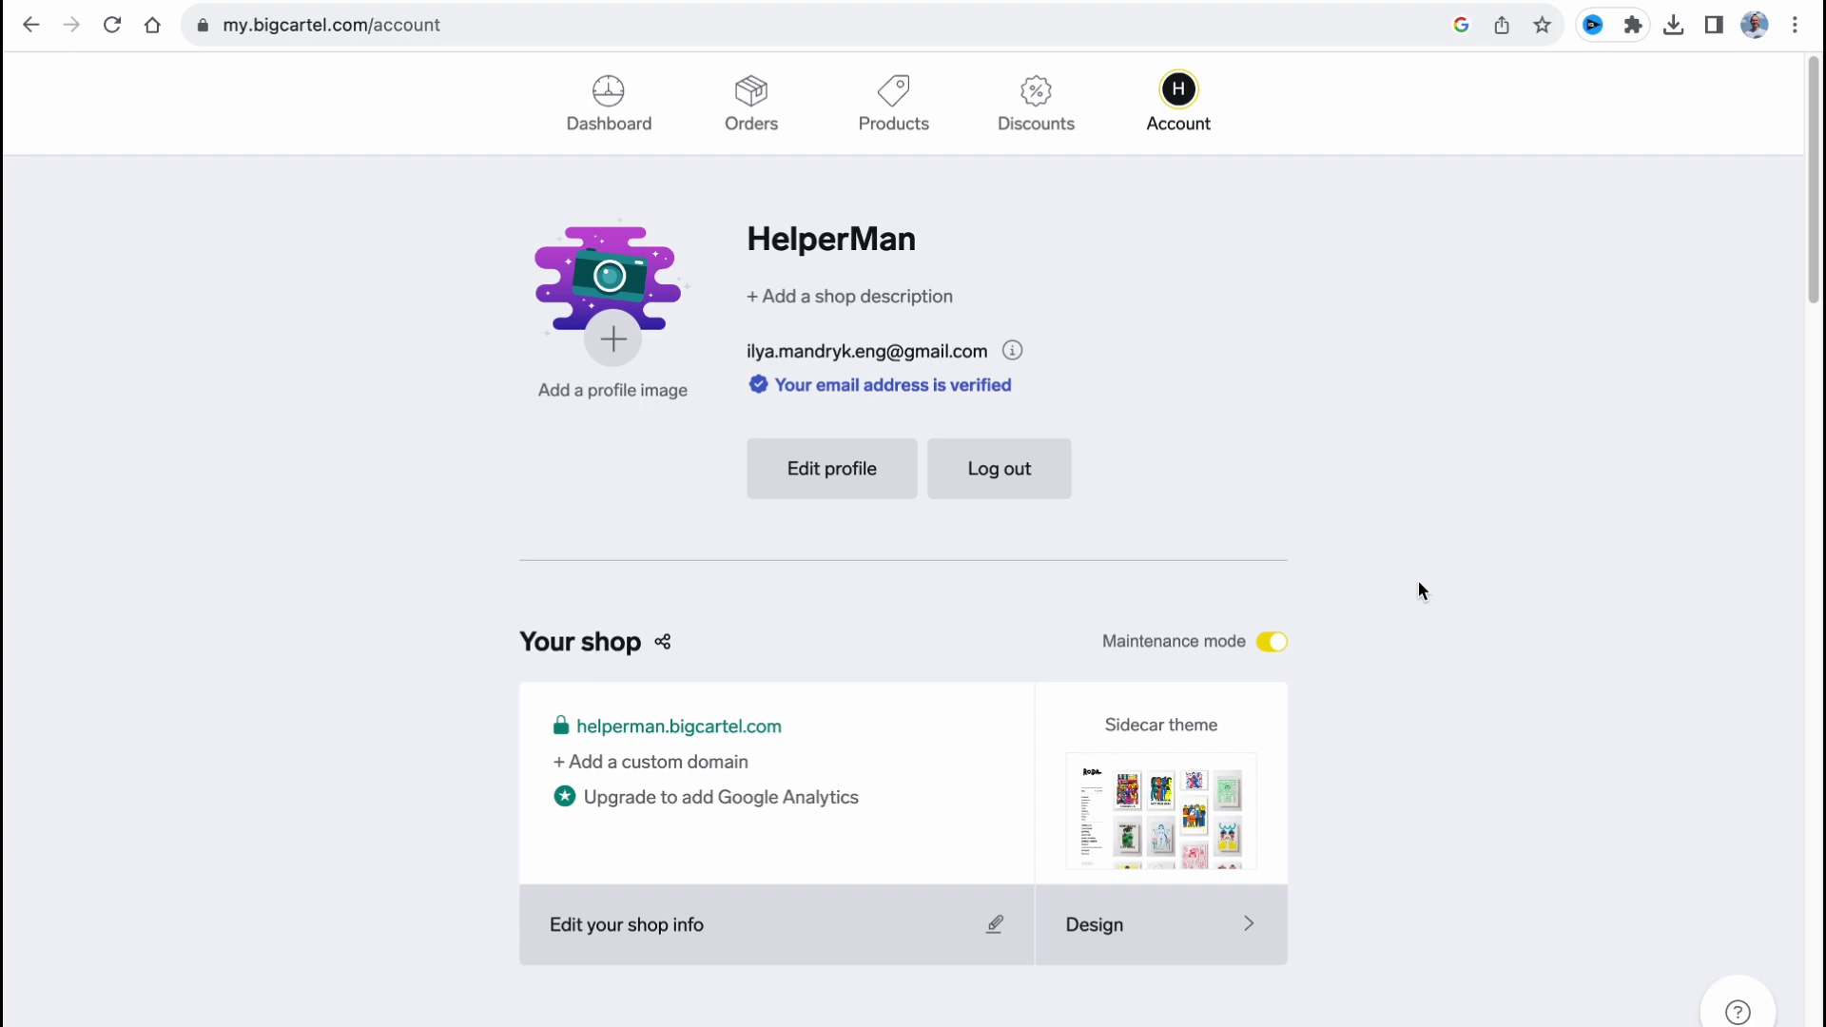
pyautogui.scroll(-3, 1418, 590)
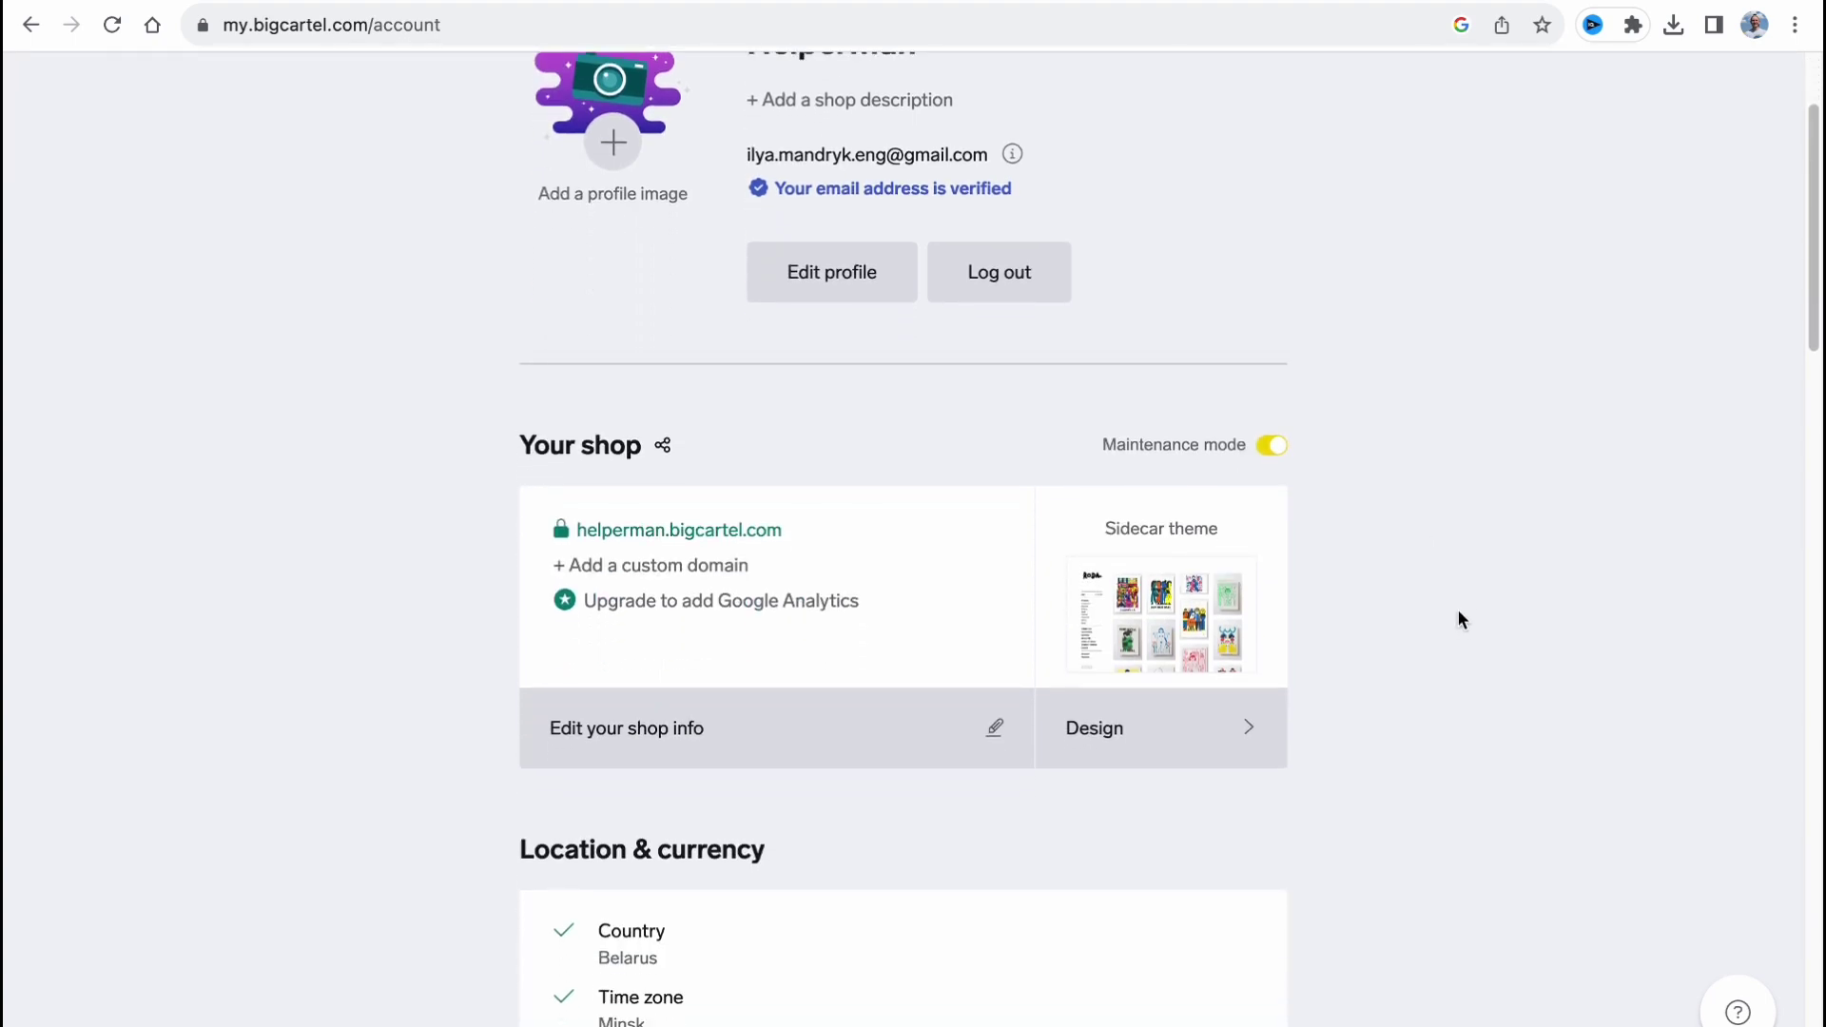
pyautogui.scroll(3, 1460, 620)
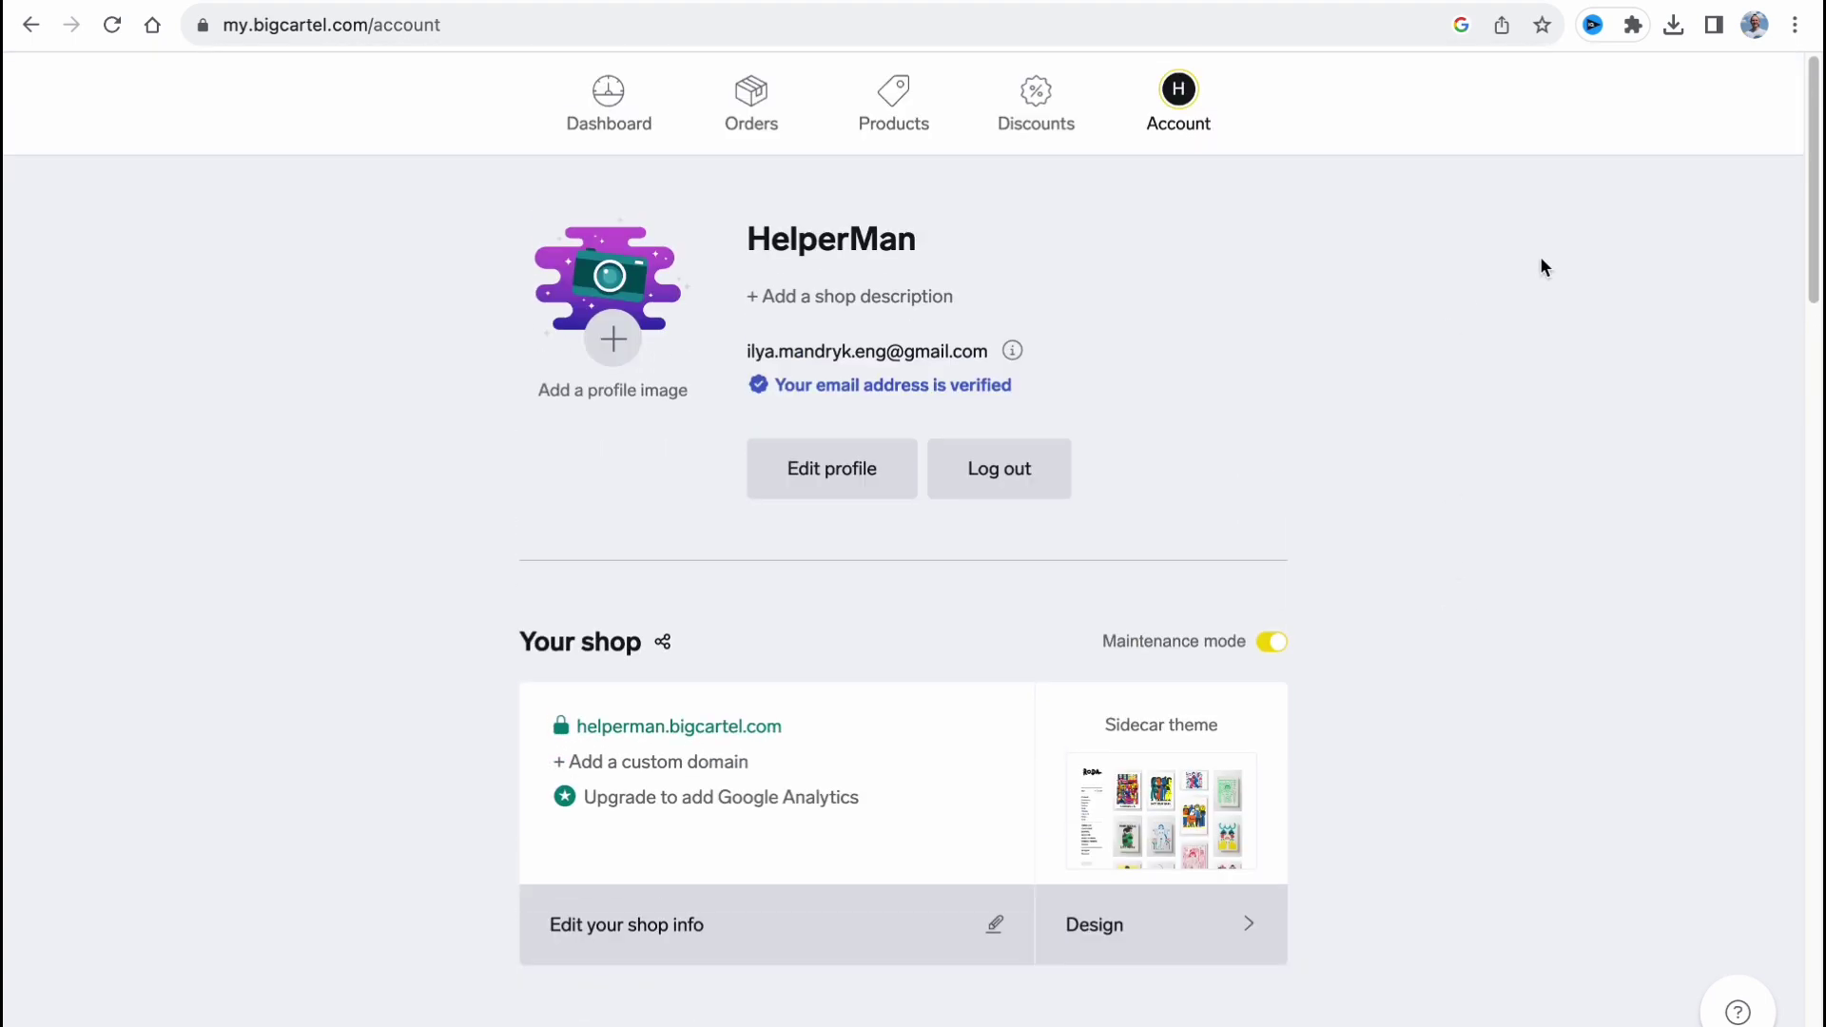
pyautogui.click(627, 130)
pyautogui.click(903, 116)
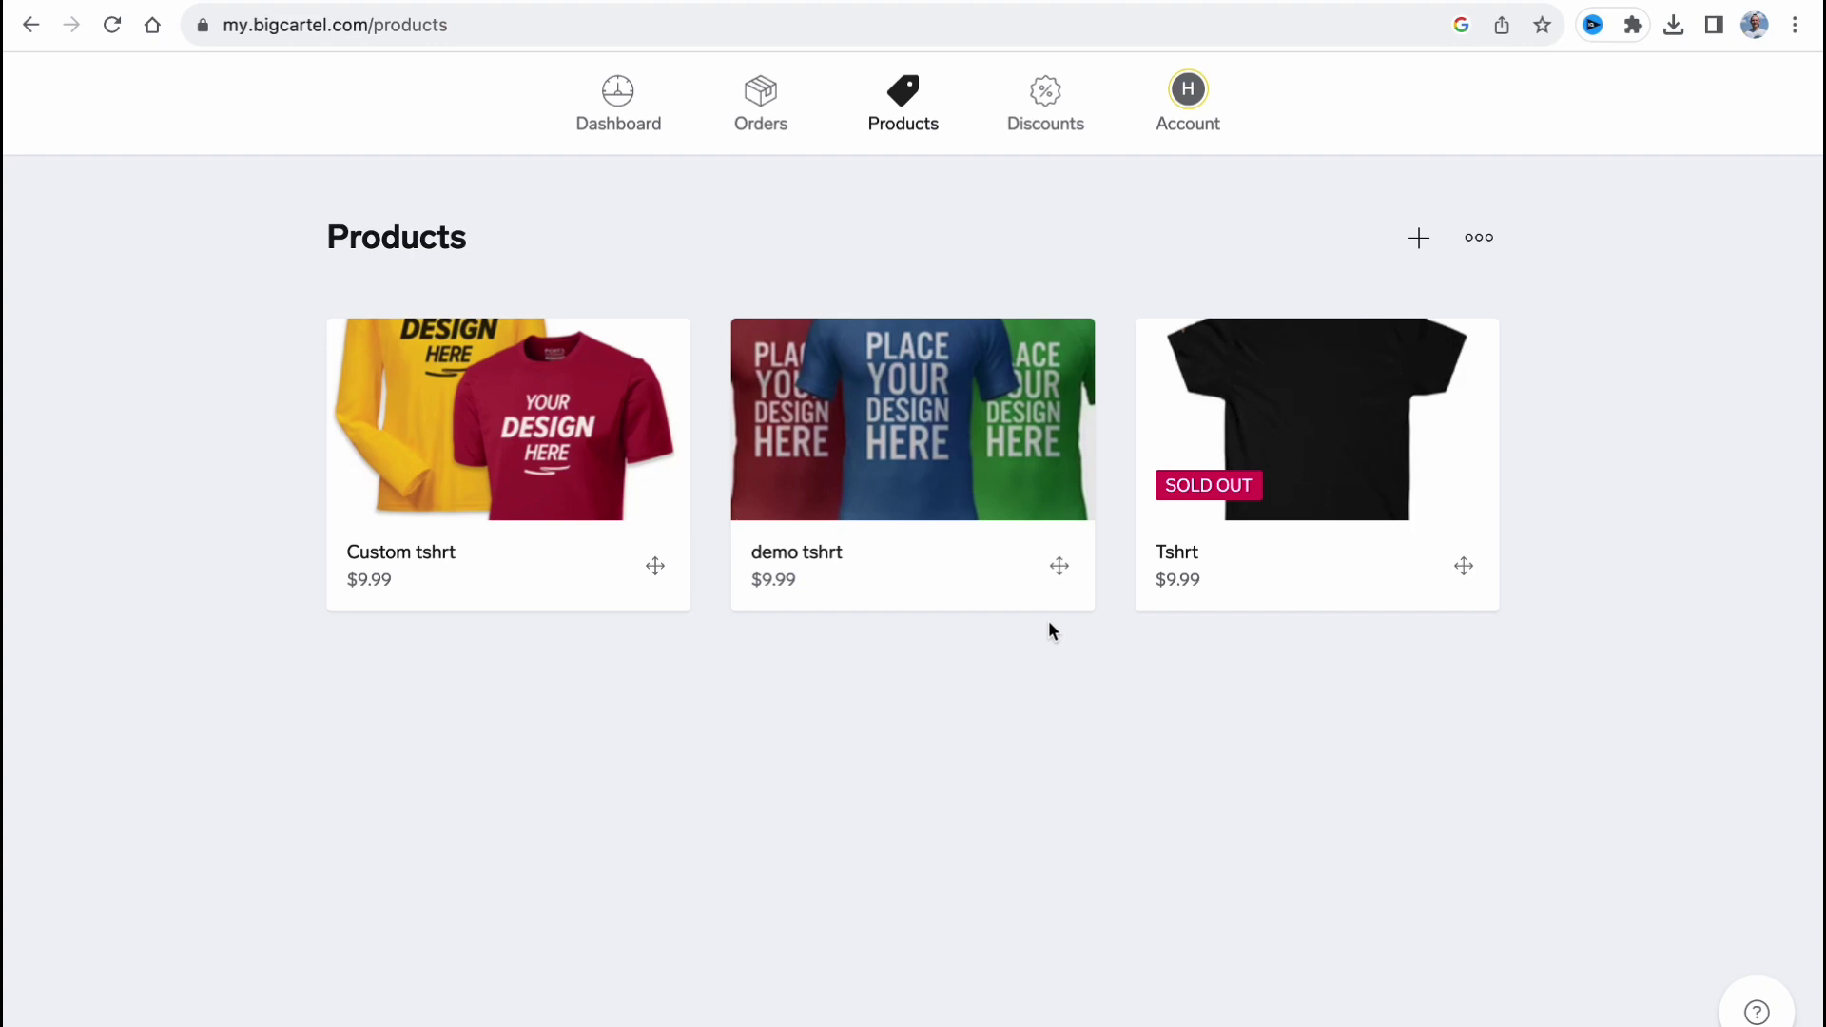
pyautogui.click(1186, 109)
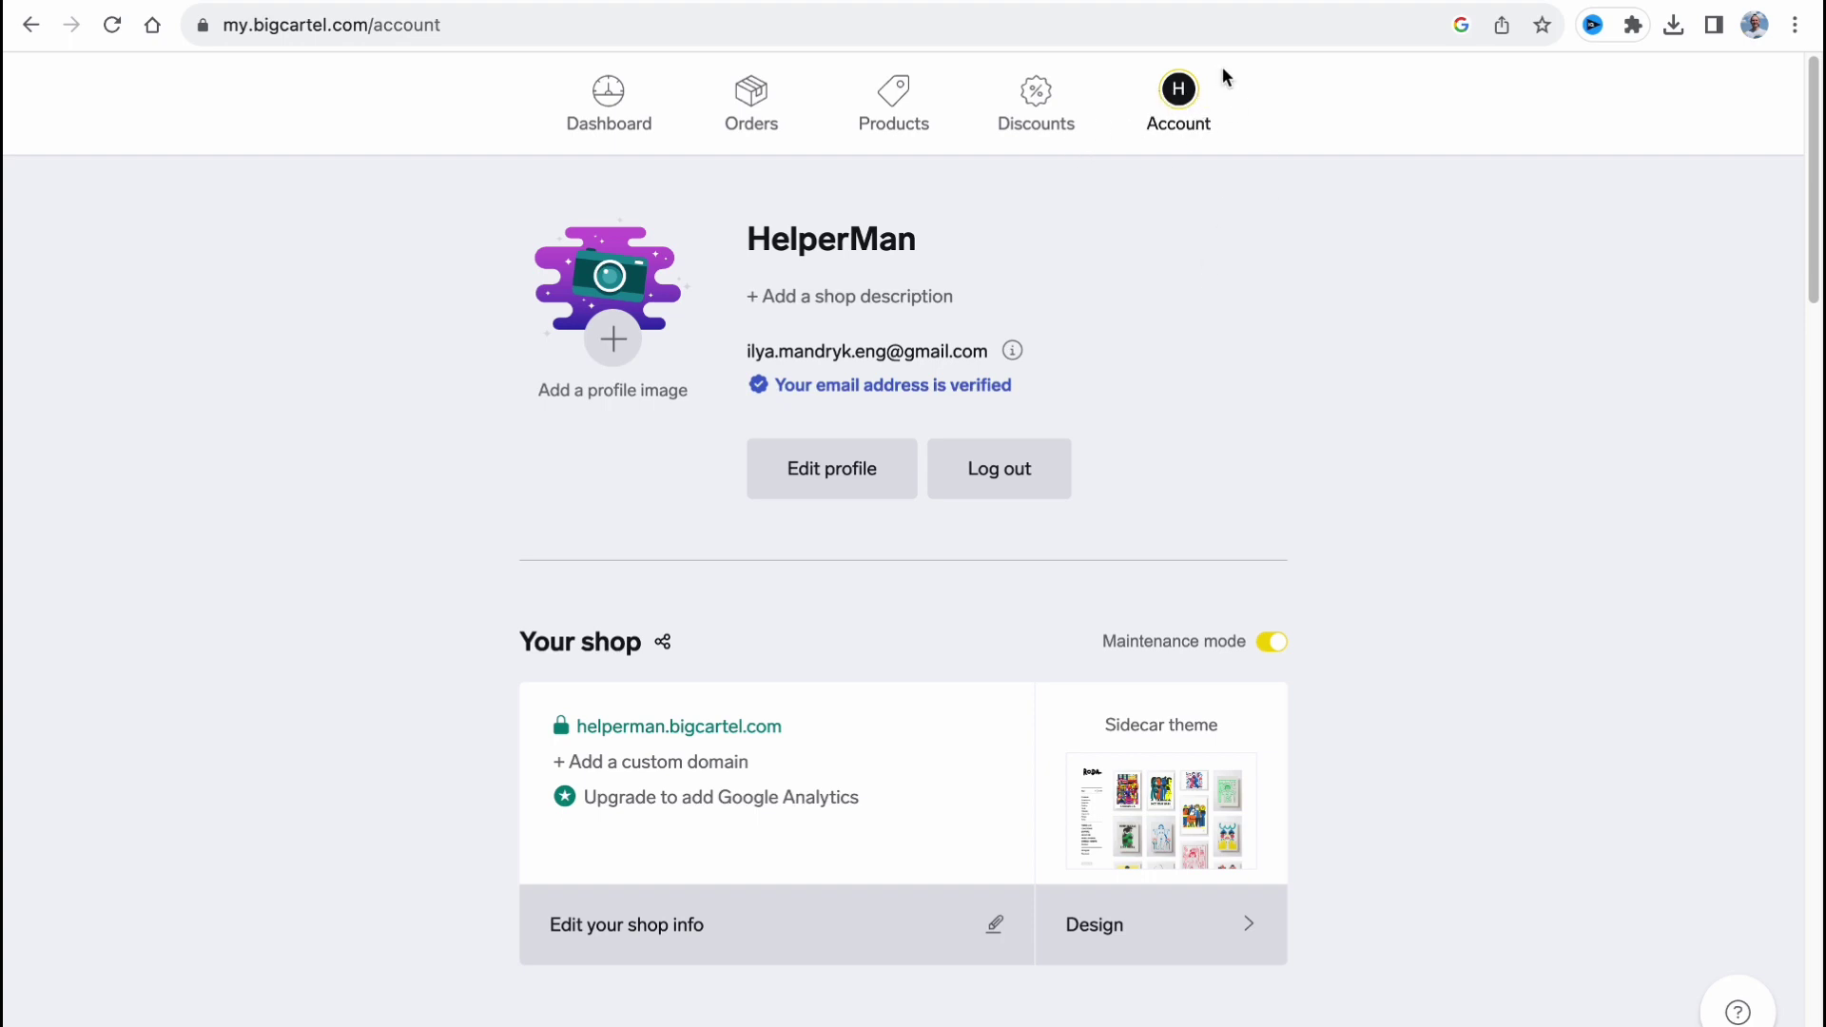
pyautogui.scroll(-2, 1065, 328)
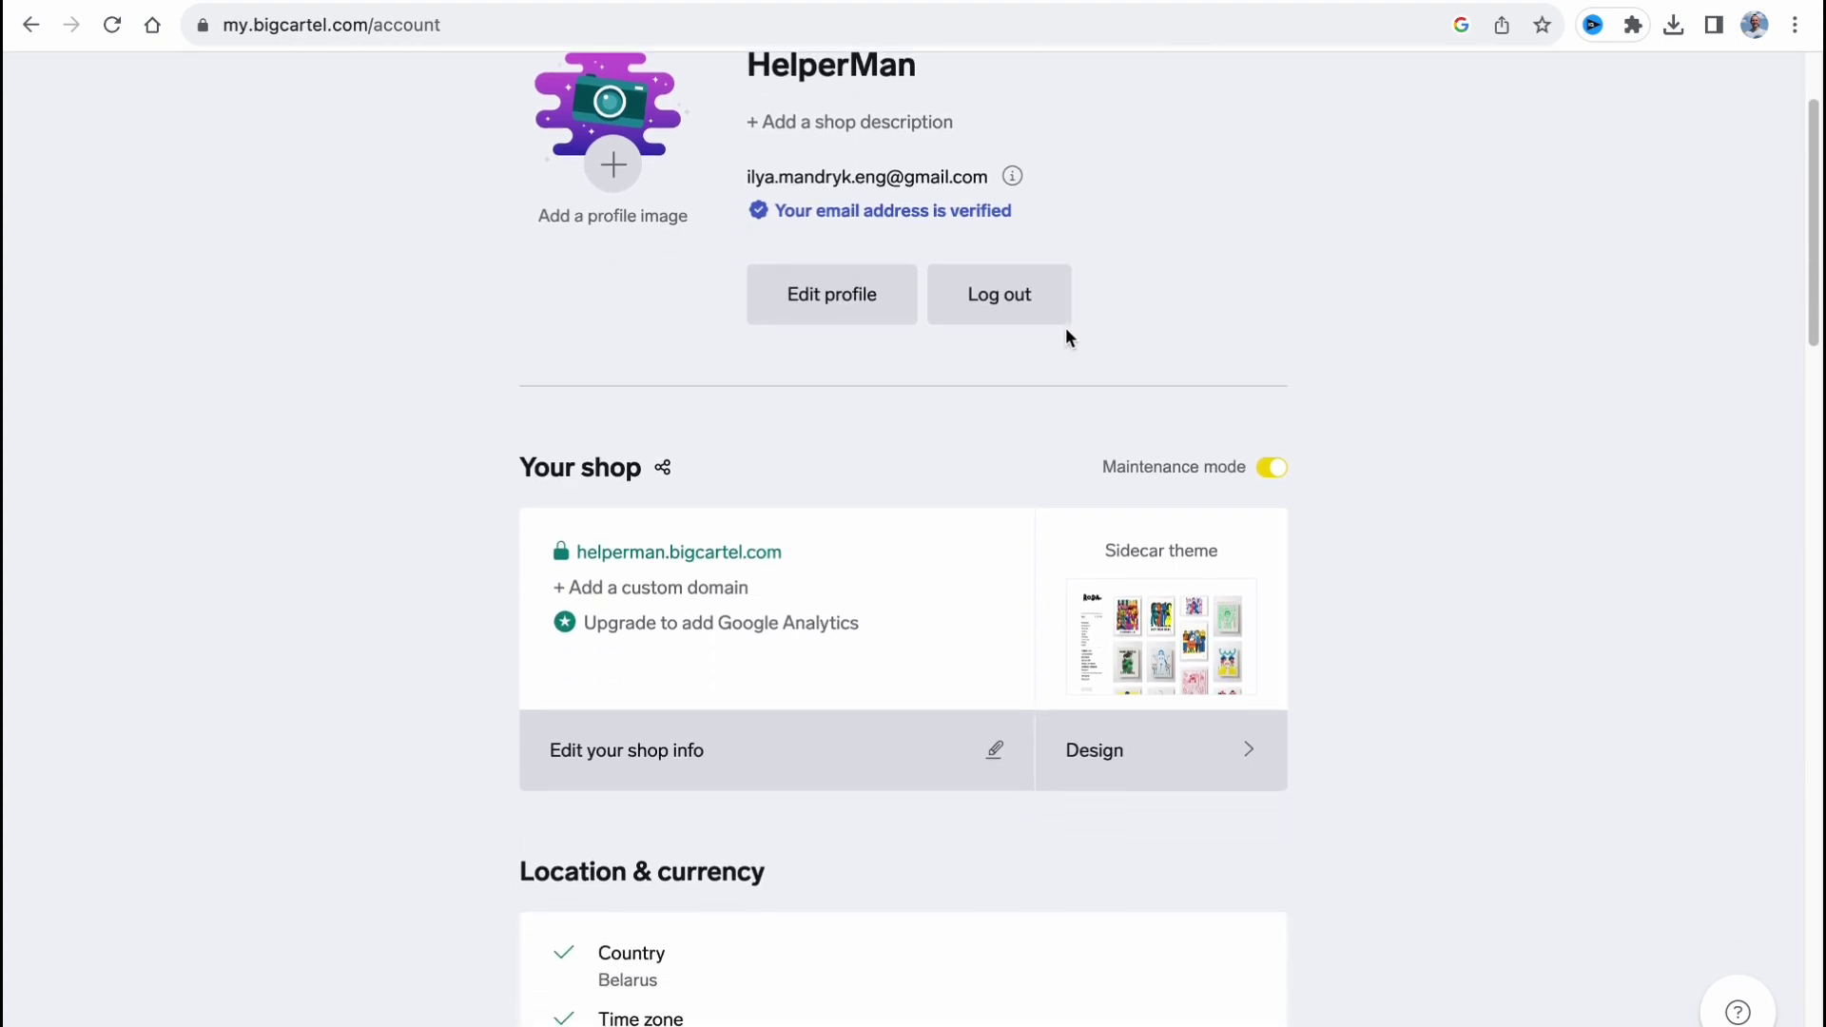
pyautogui.moveTo(492, 470); pyautogui.dragTo(620, 469)
pyautogui.click(1501, 572)
pyautogui.scroll(-1, 1505, 571)
pyautogui.scroll(-1, 1505, 568)
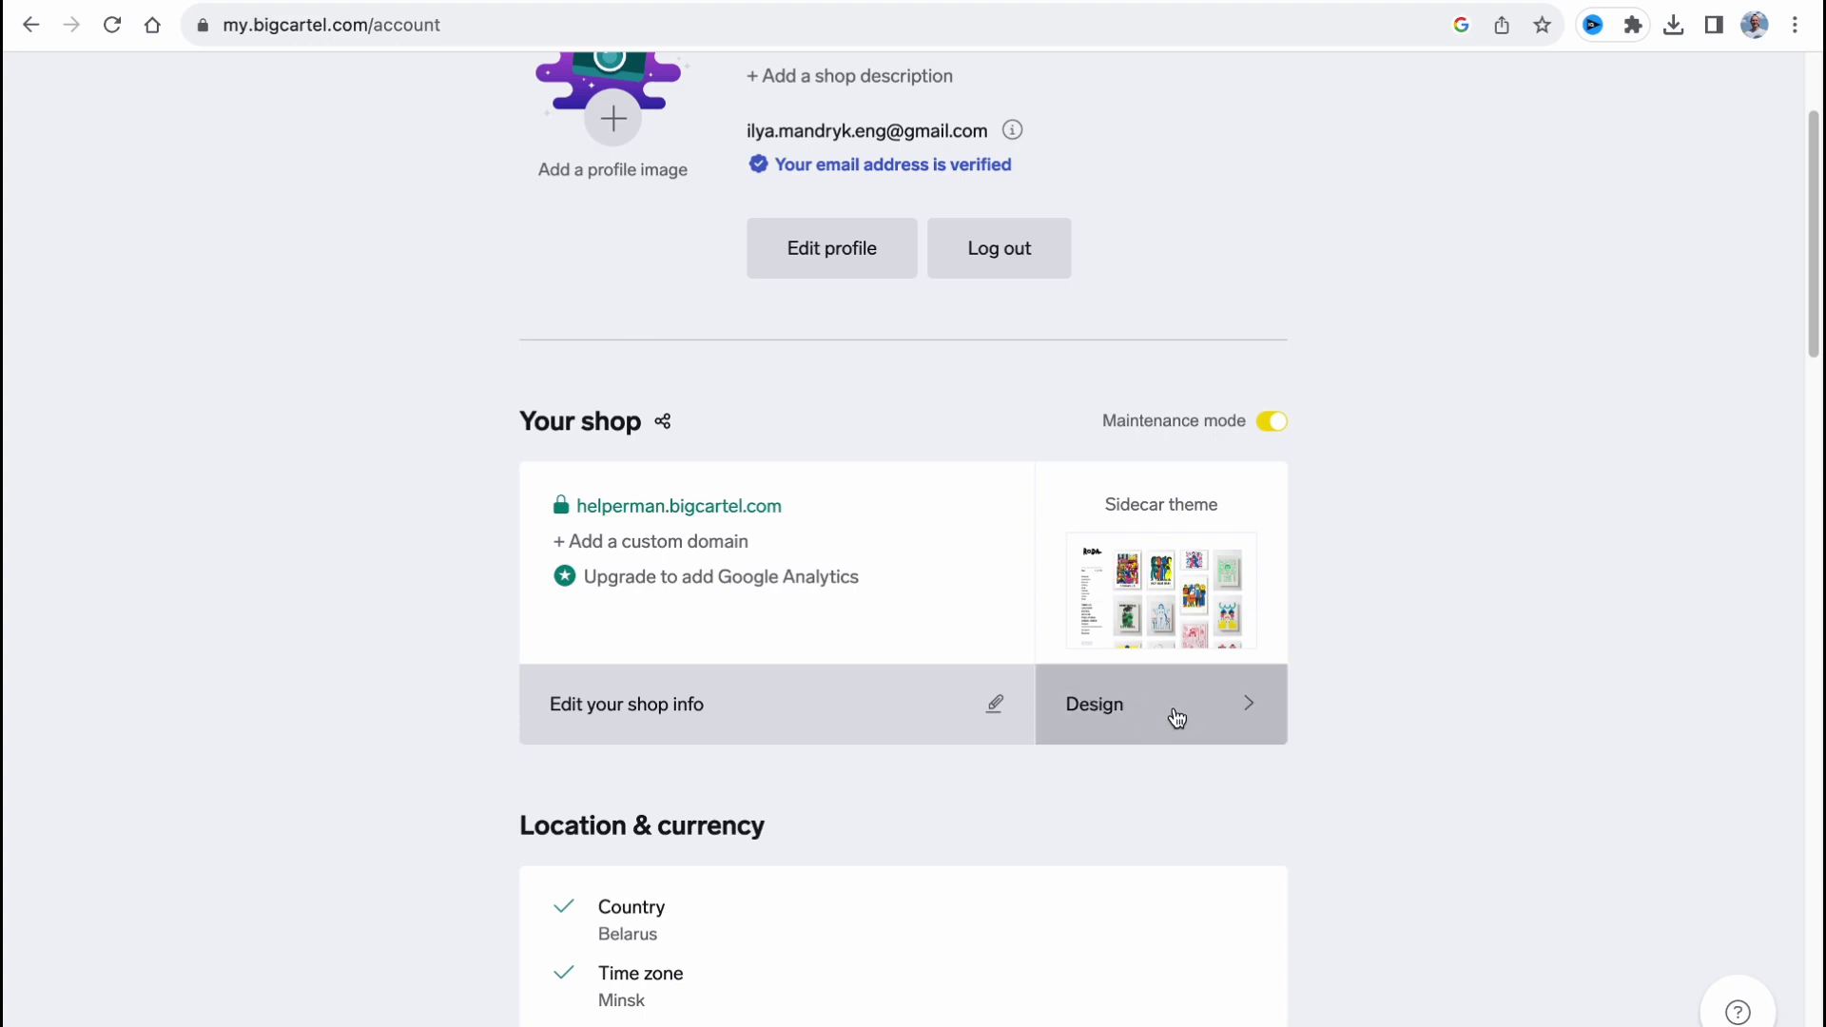
# Step: Launch the HelperMan shop's Design editor and scroll through its Settings sidebar and preview
pyautogui.click(1177, 718)
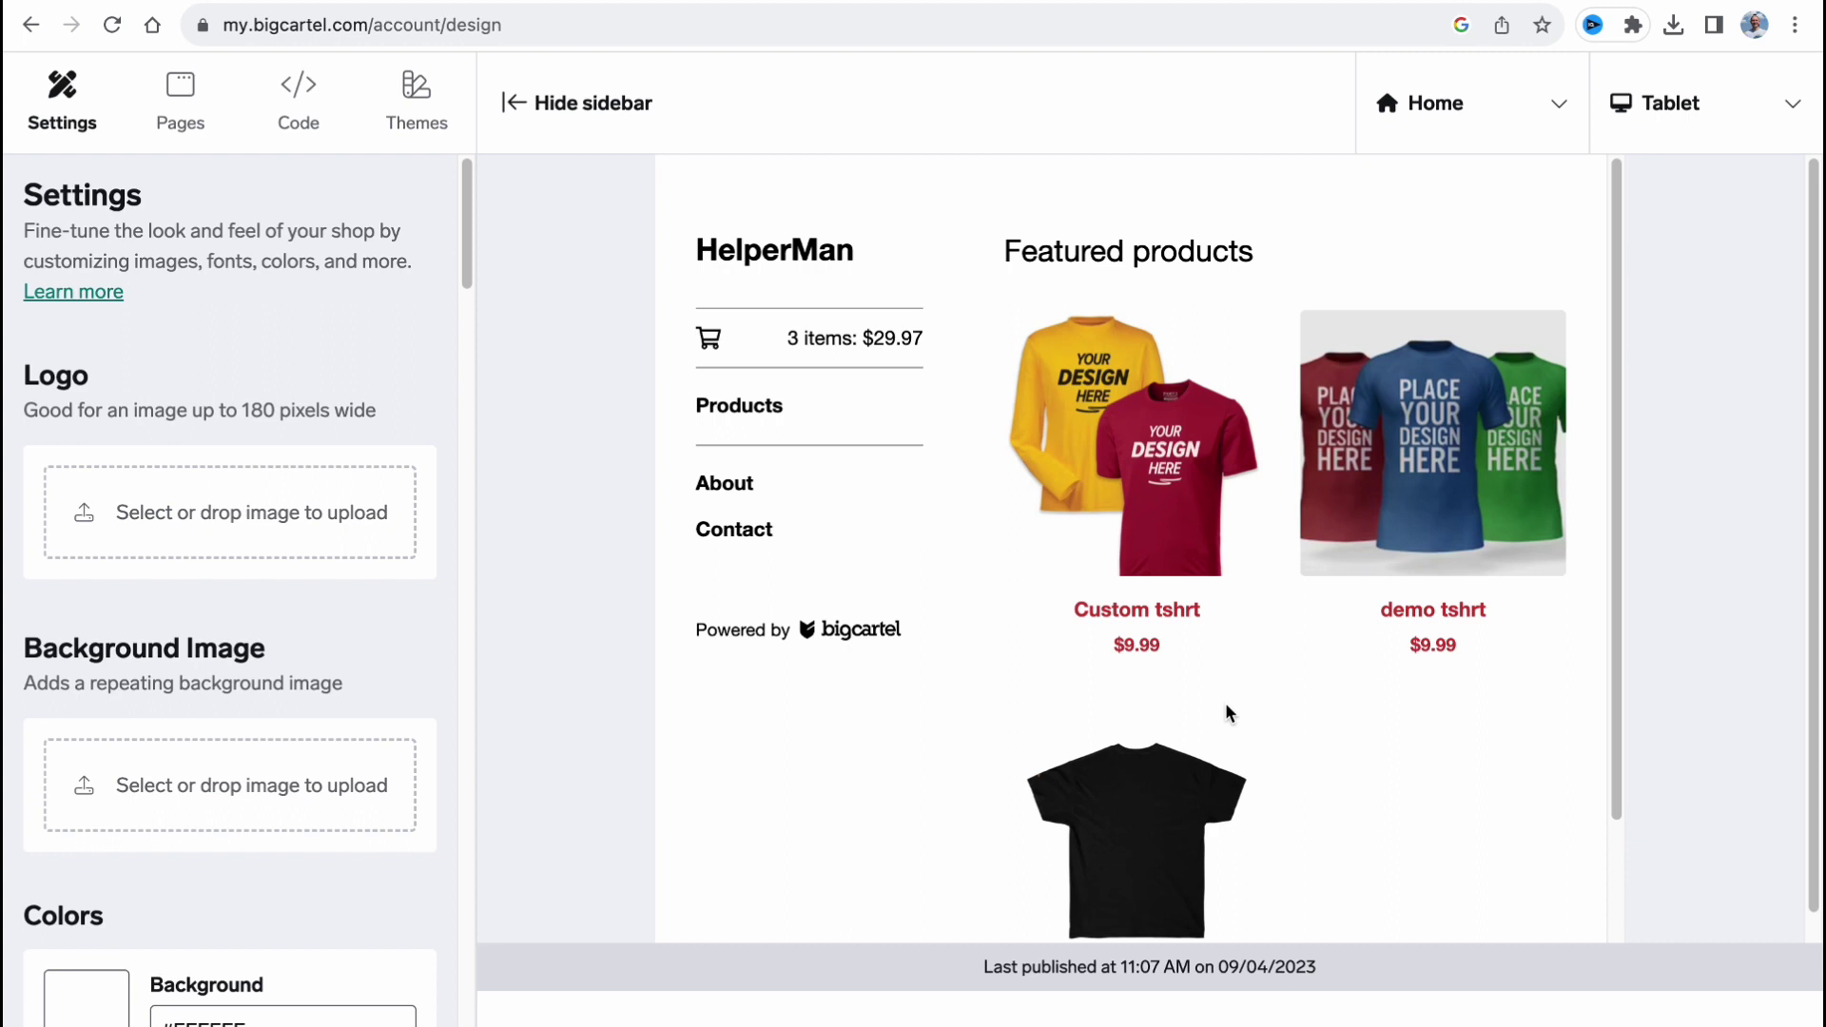
pyautogui.scroll(-3, 174, 626)
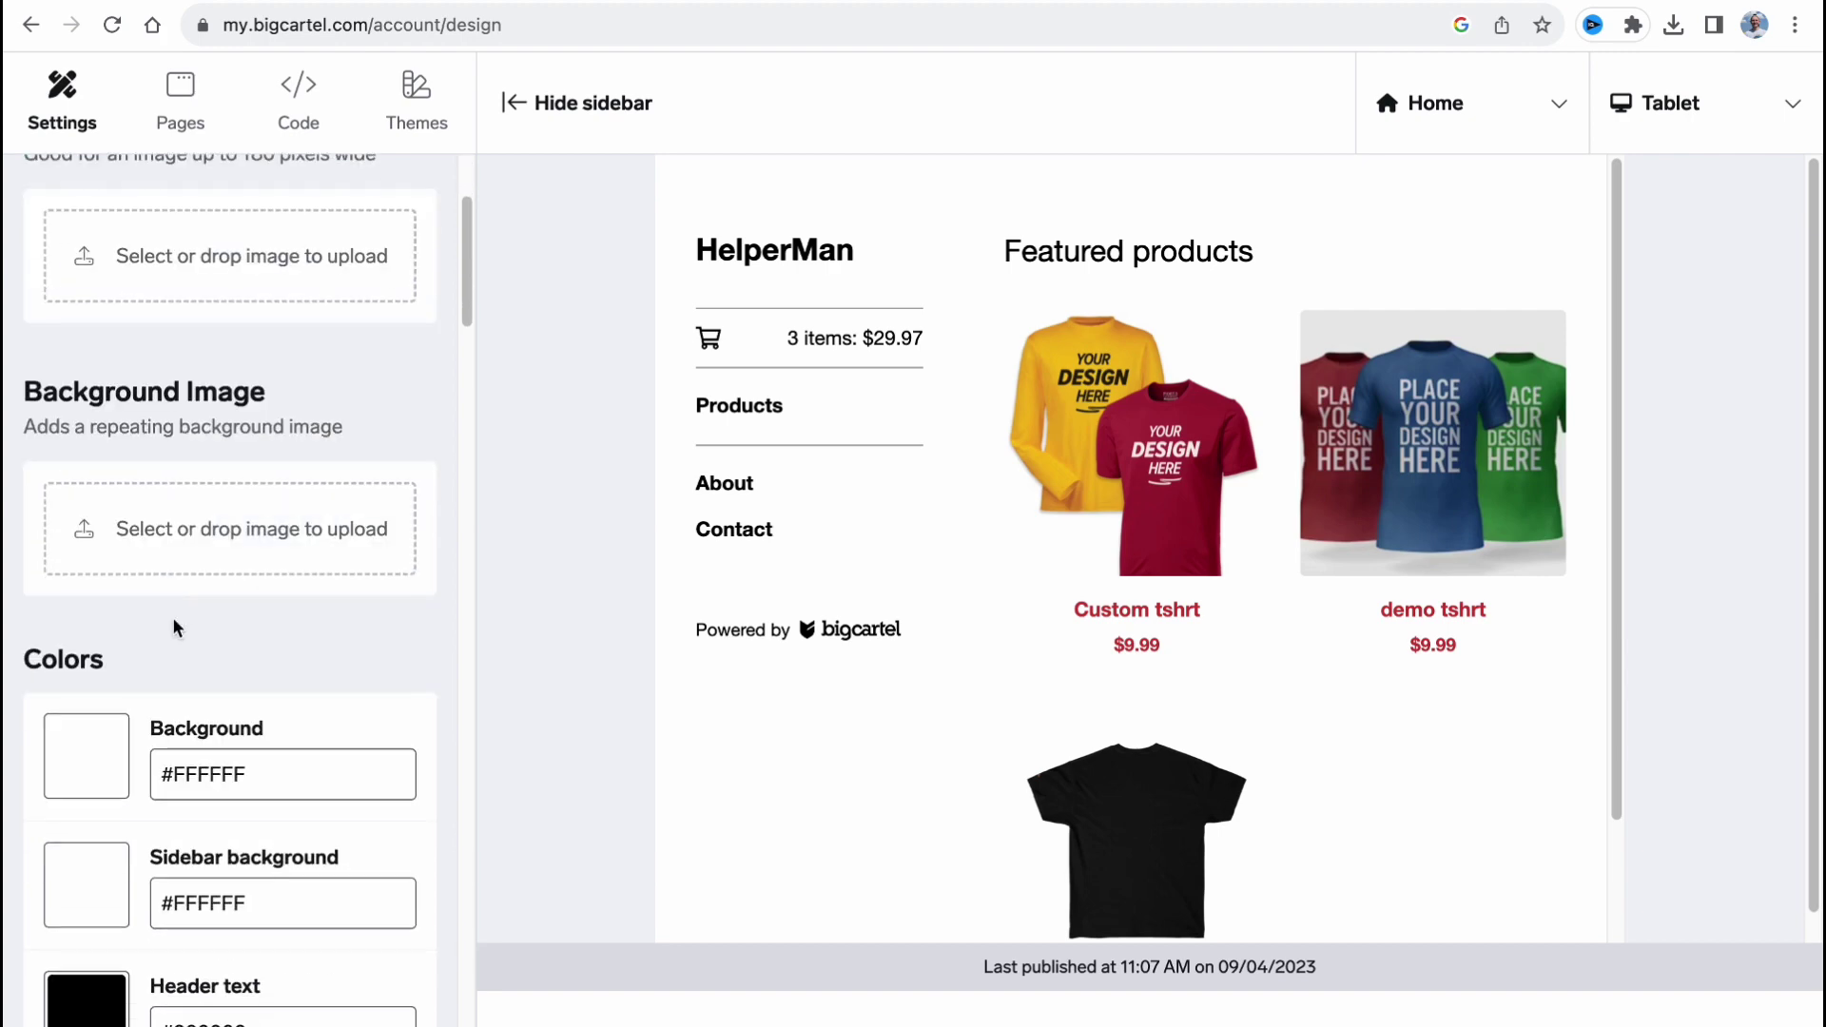
pyautogui.scroll(-15, 180, 628)
pyautogui.scroll(-2, 1132, 728)
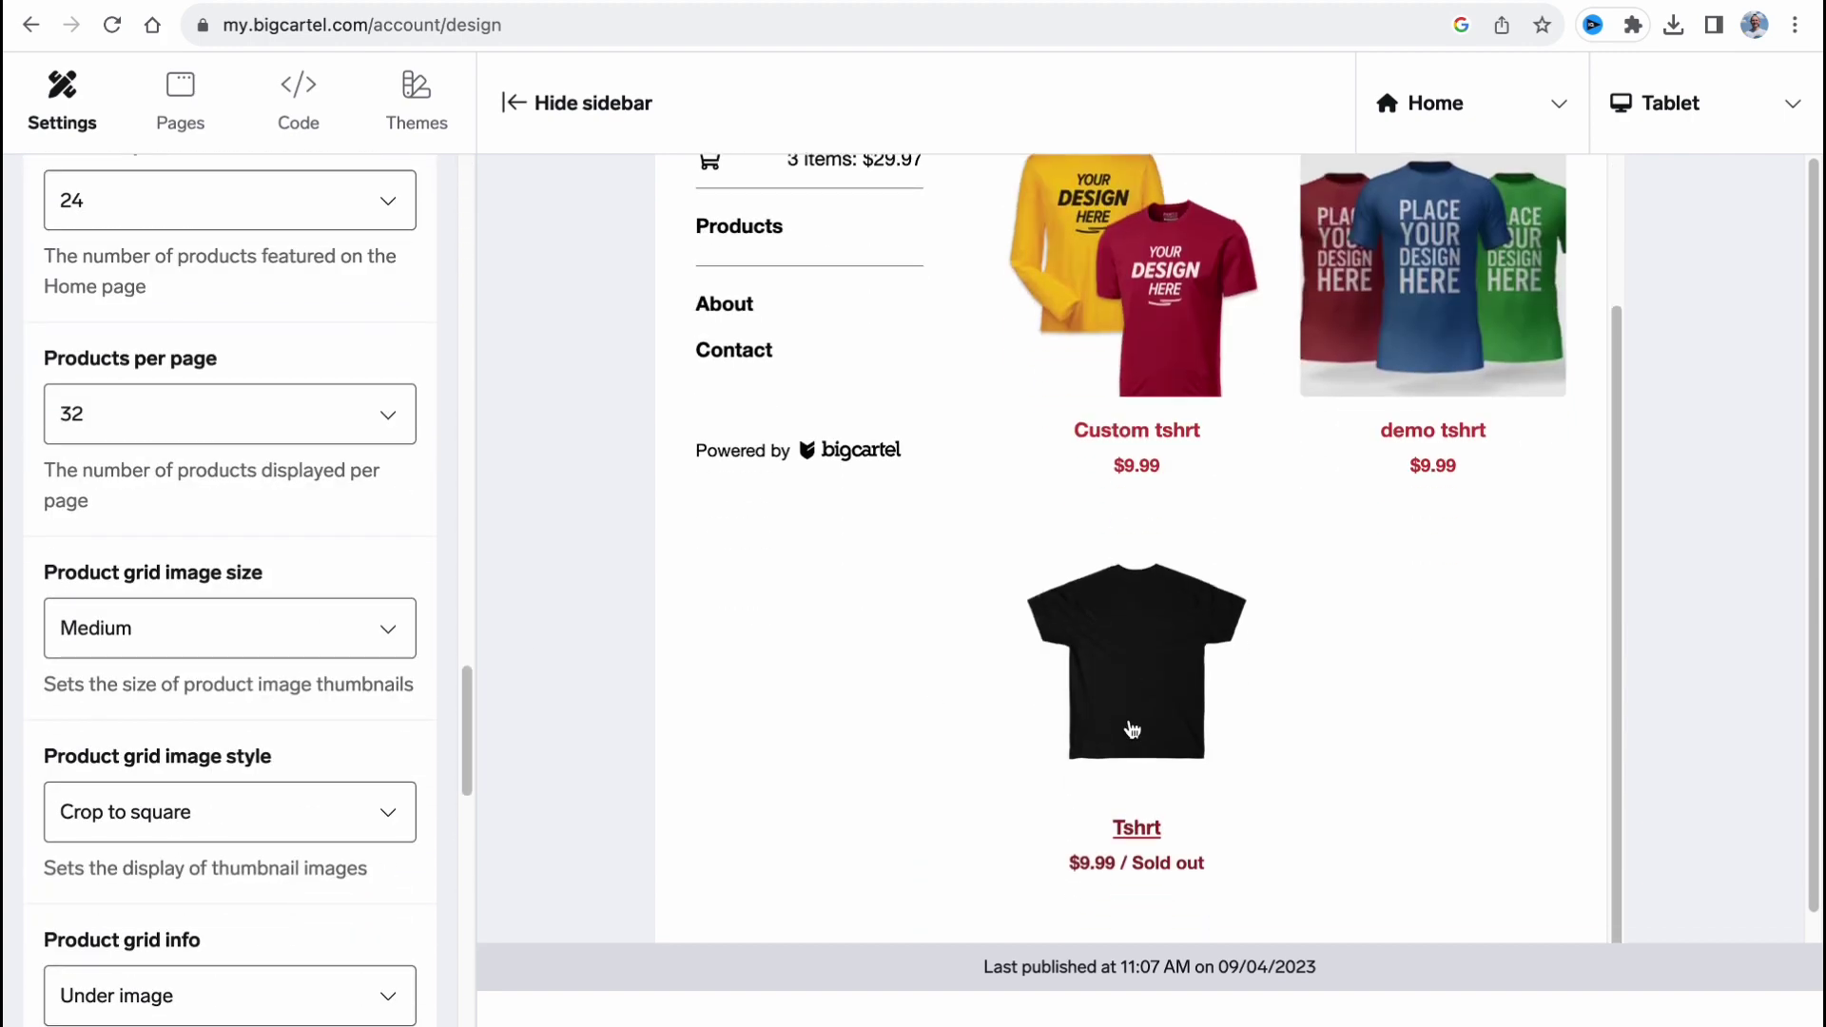
pyautogui.scroll(2, 1117, 718)
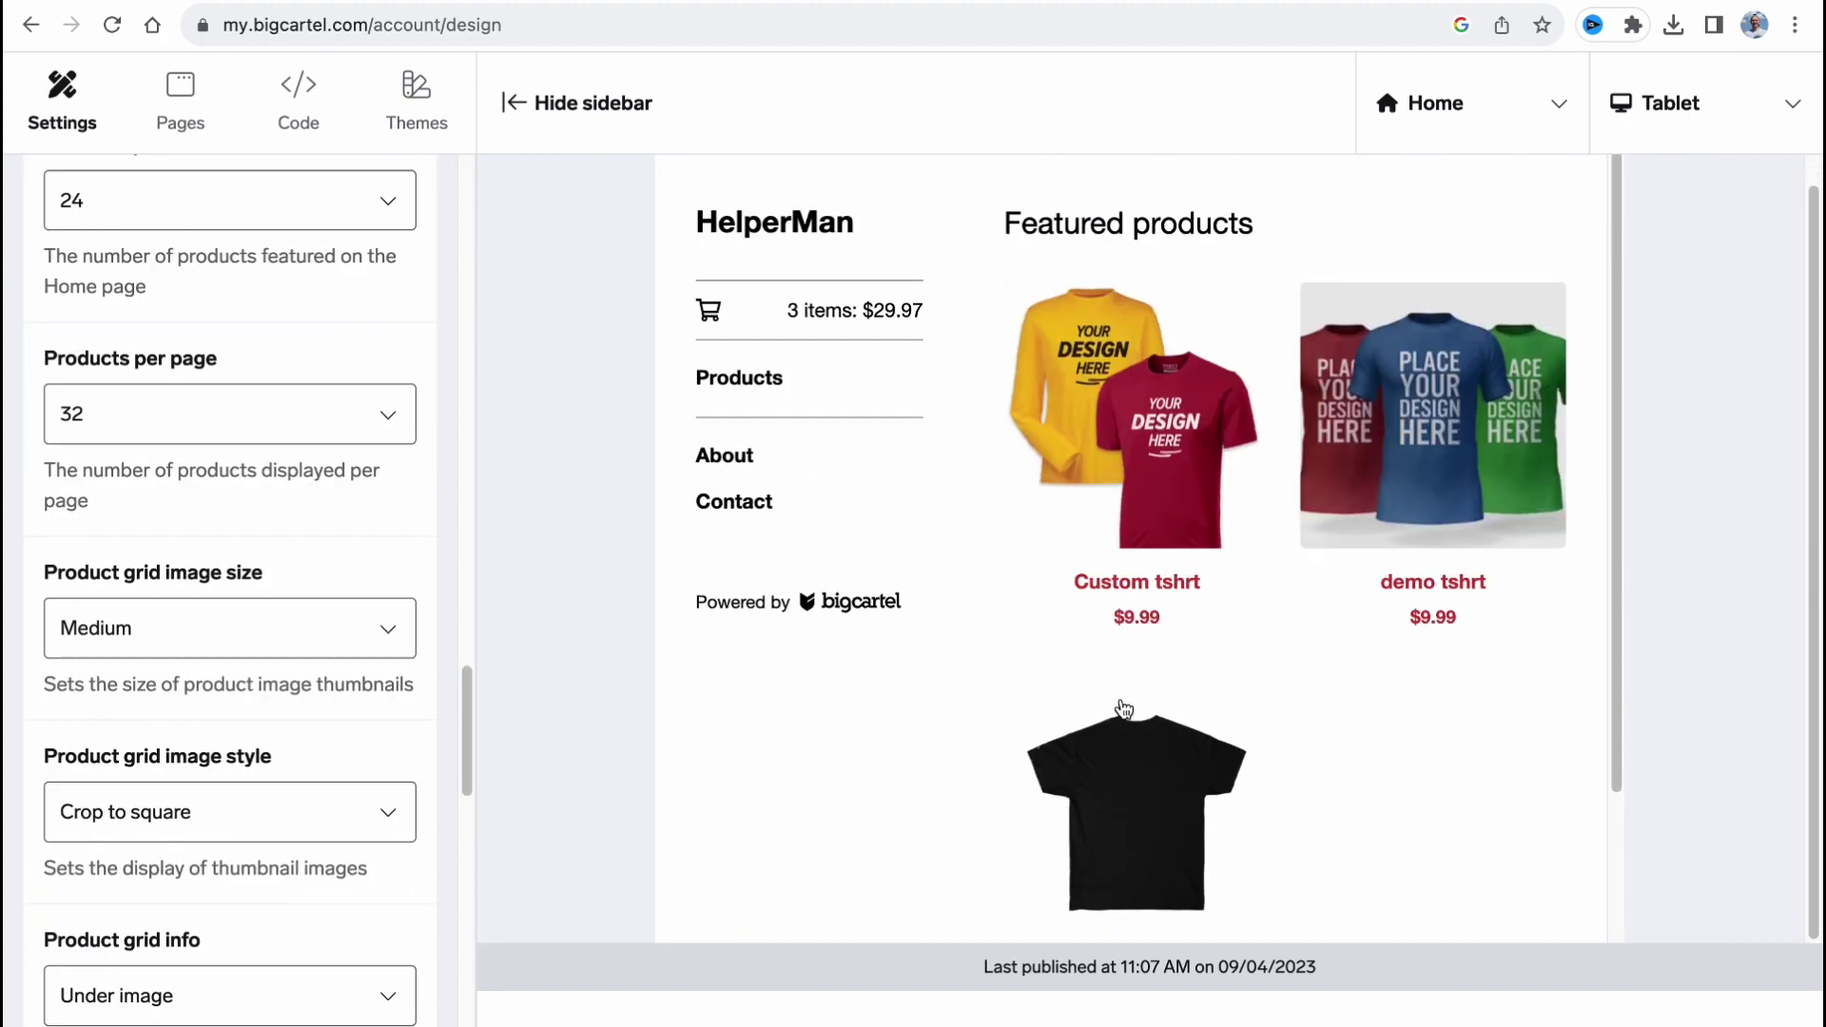
pyautogui.scroll(1, 1123, 708)
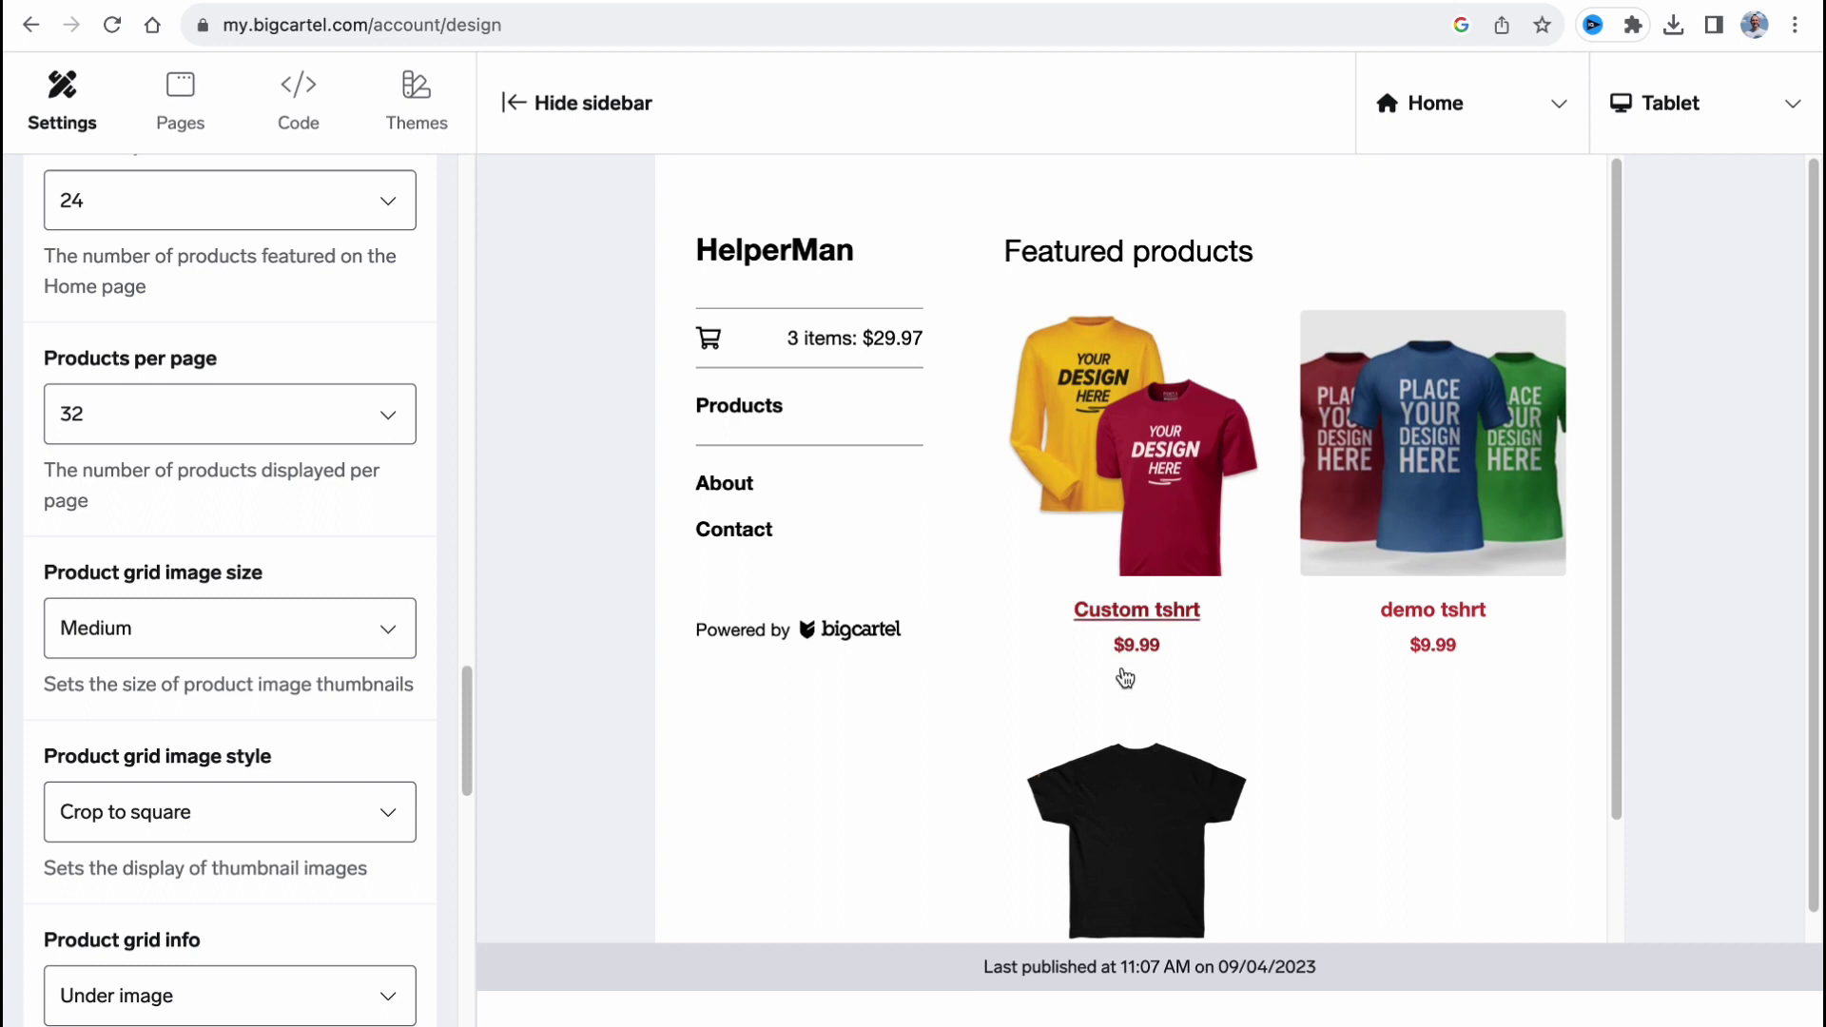
# Step: Preview the storefront in Desktop layout, then in Phone layout
pyautogui.click(1746, 114)
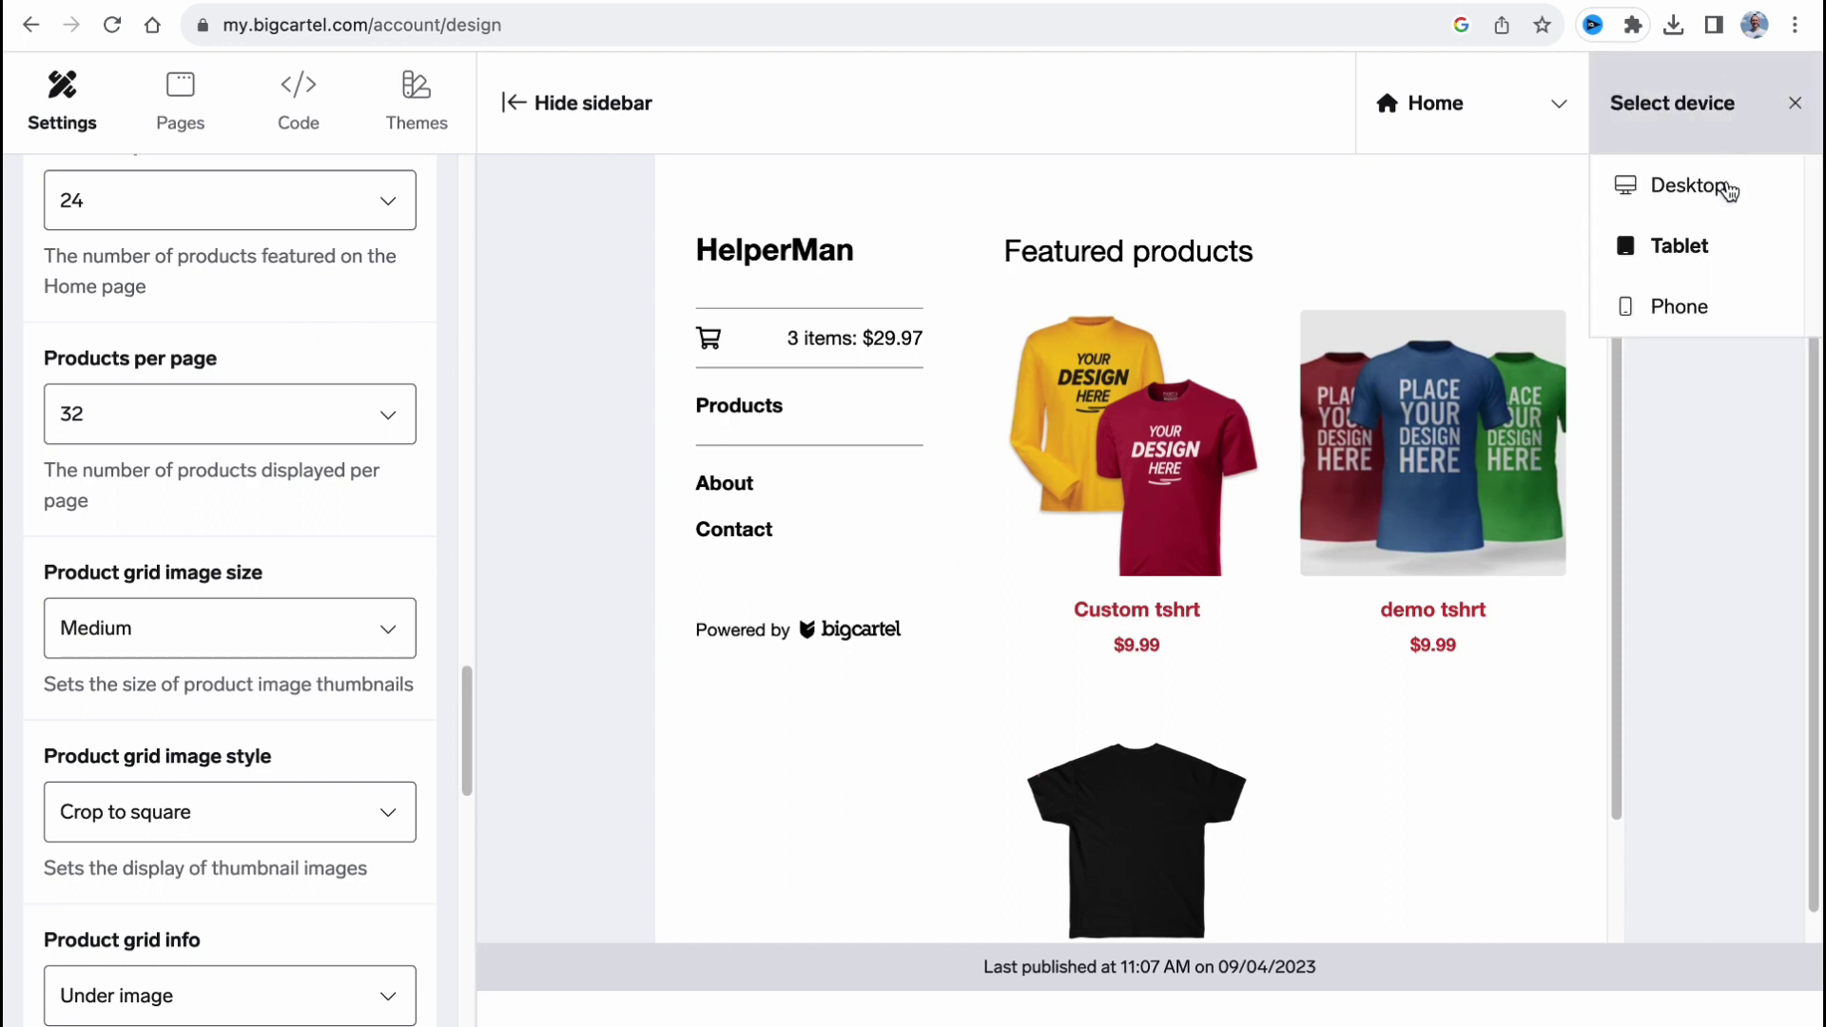
pyautogui.click(1687, 183)
pyautogui.click(1724, 111)
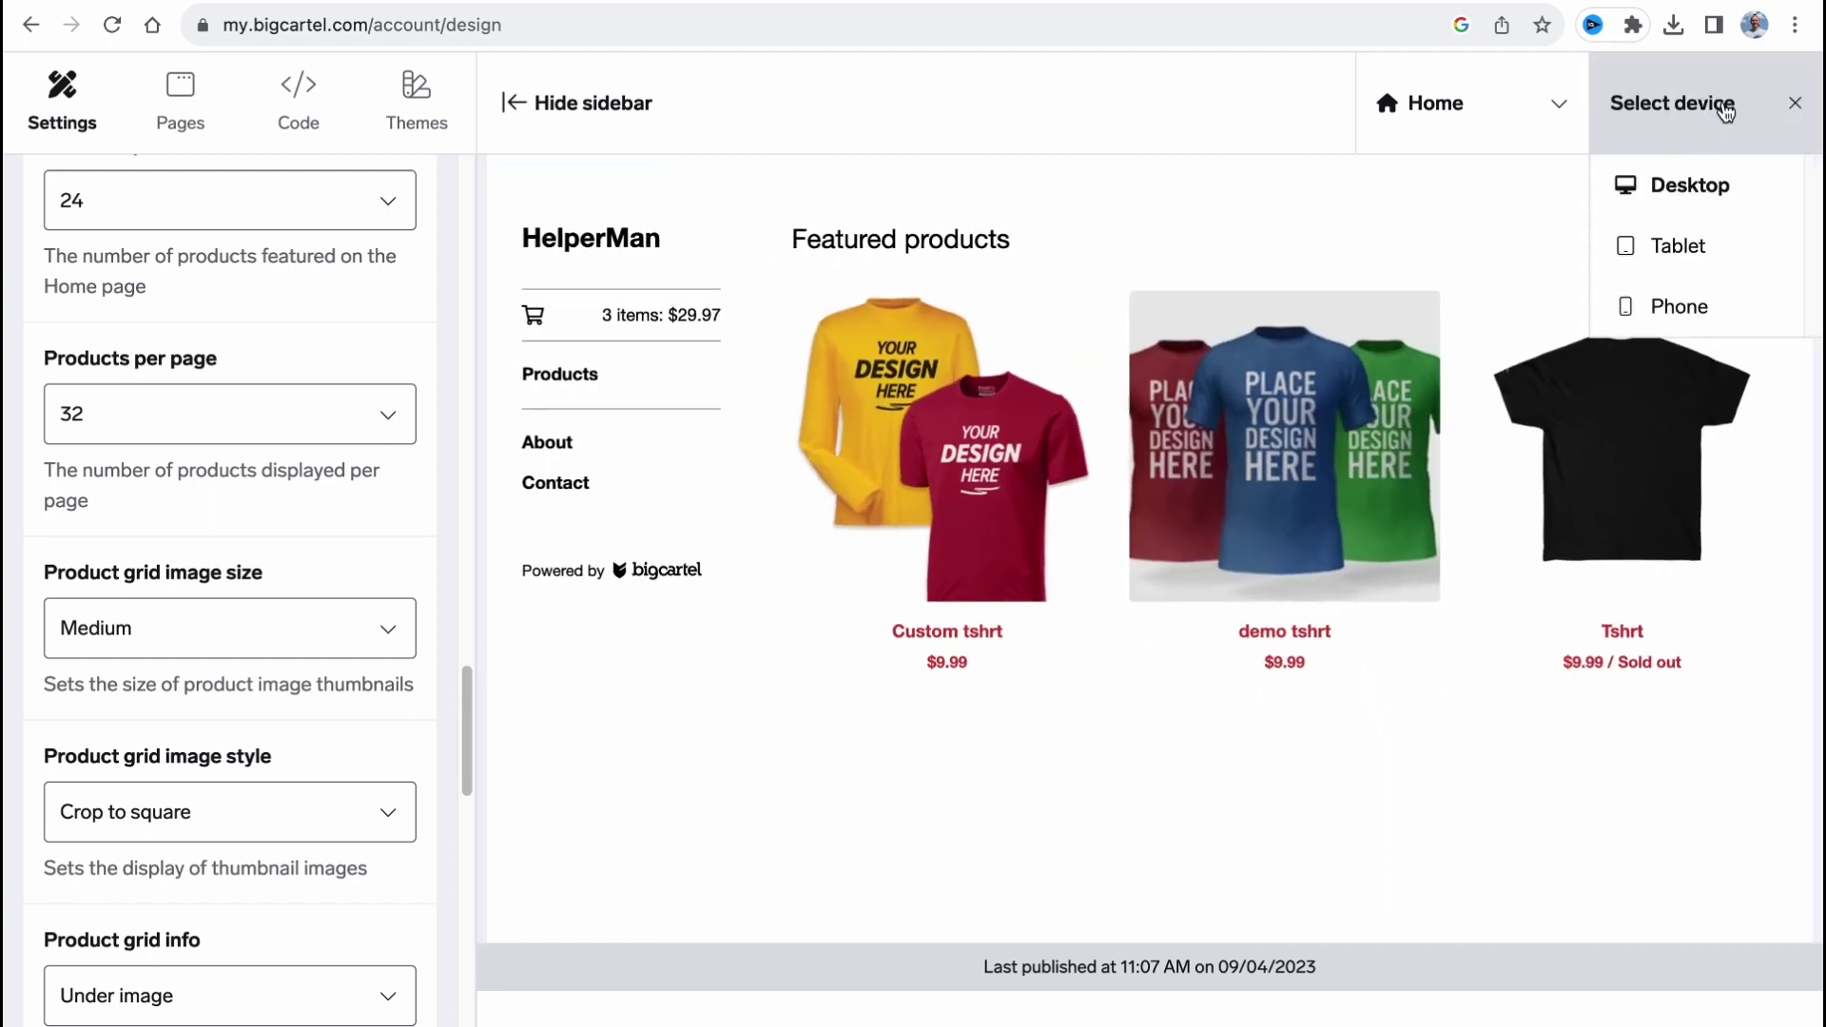
pyautogui.click(1689, 310)
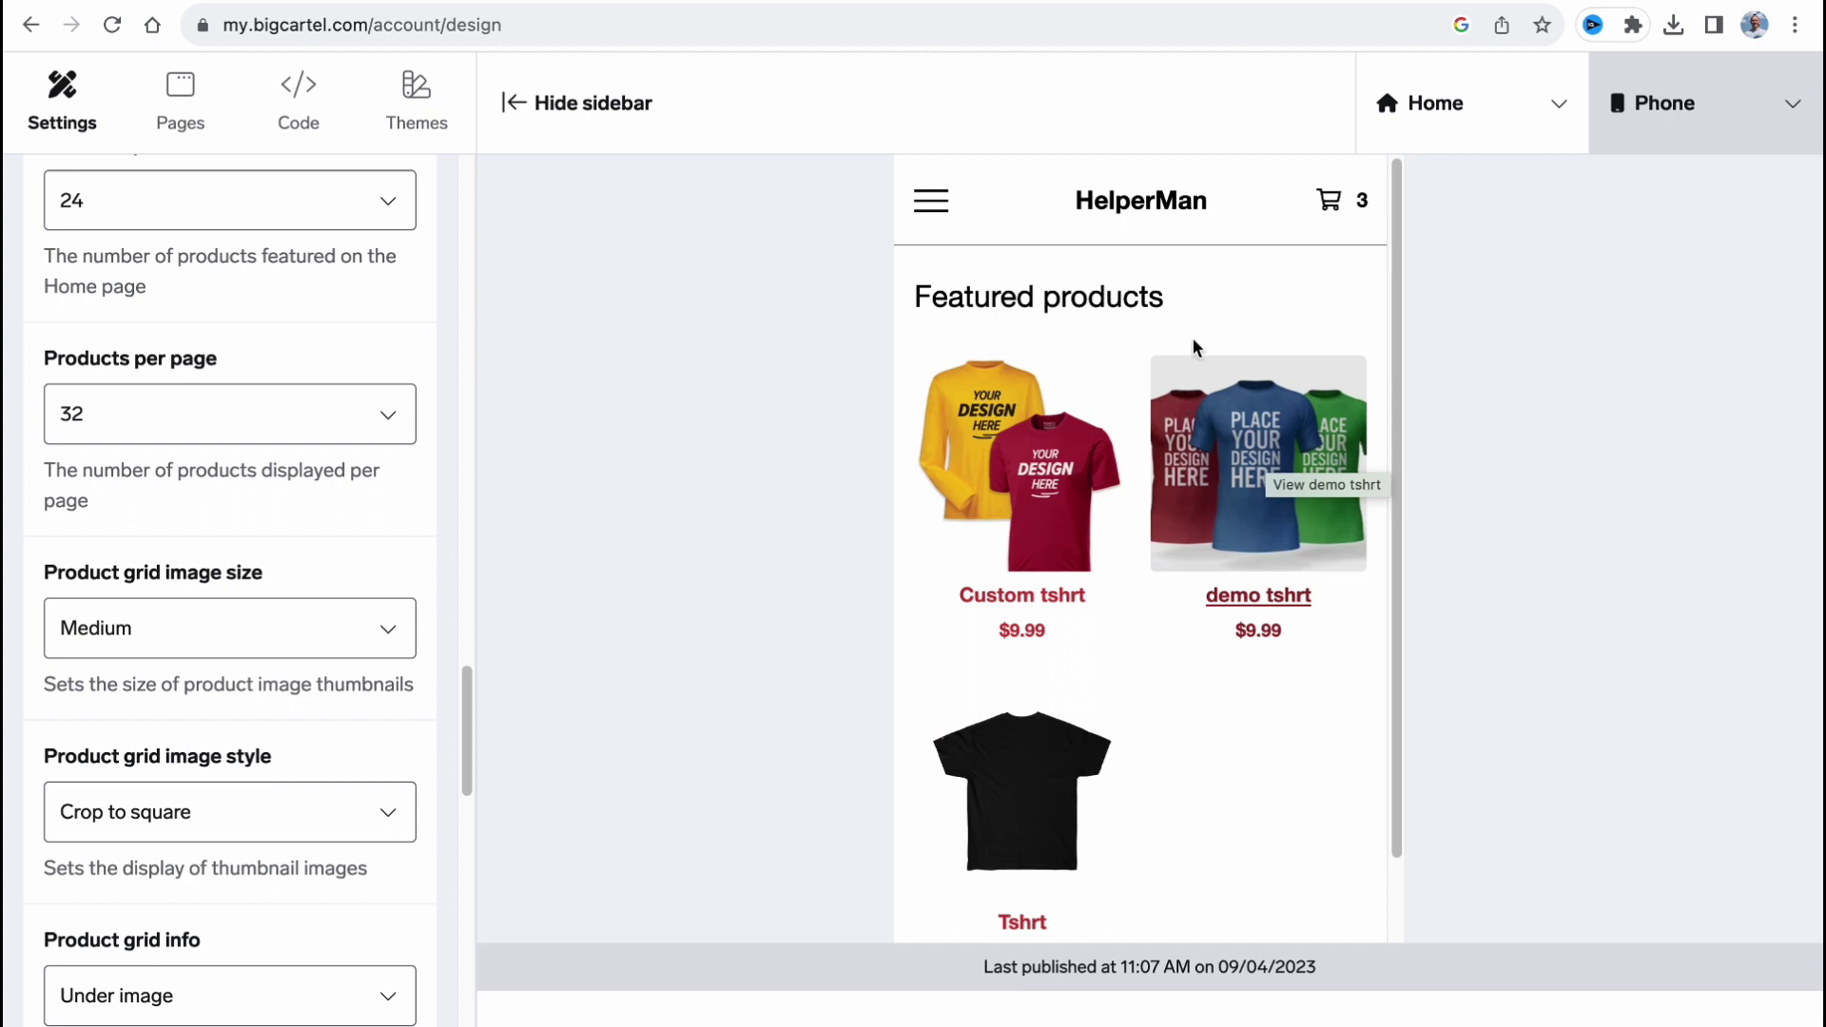
# Step: Switch the preview back to Desktop and bring up the Themes panel
pyautogui.click(1753, 95)
pyautogui.click(1698, 195)
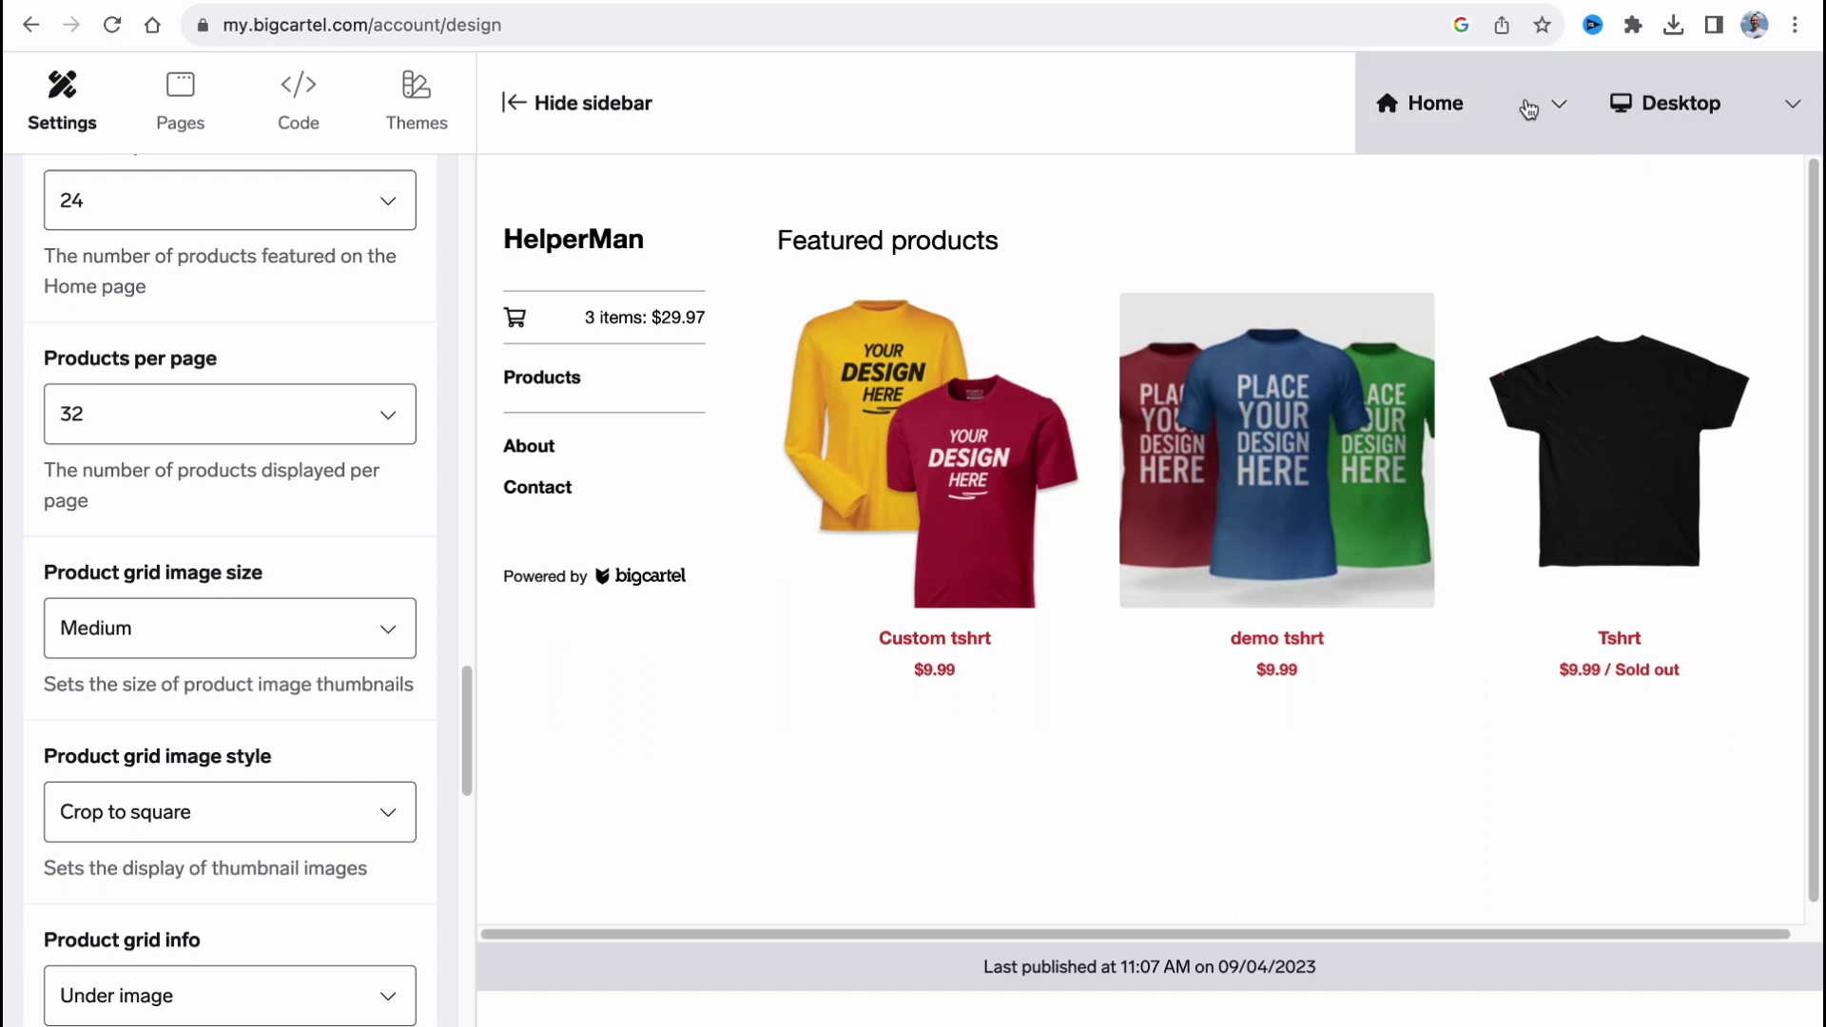
pyautogui.click(430, 121)
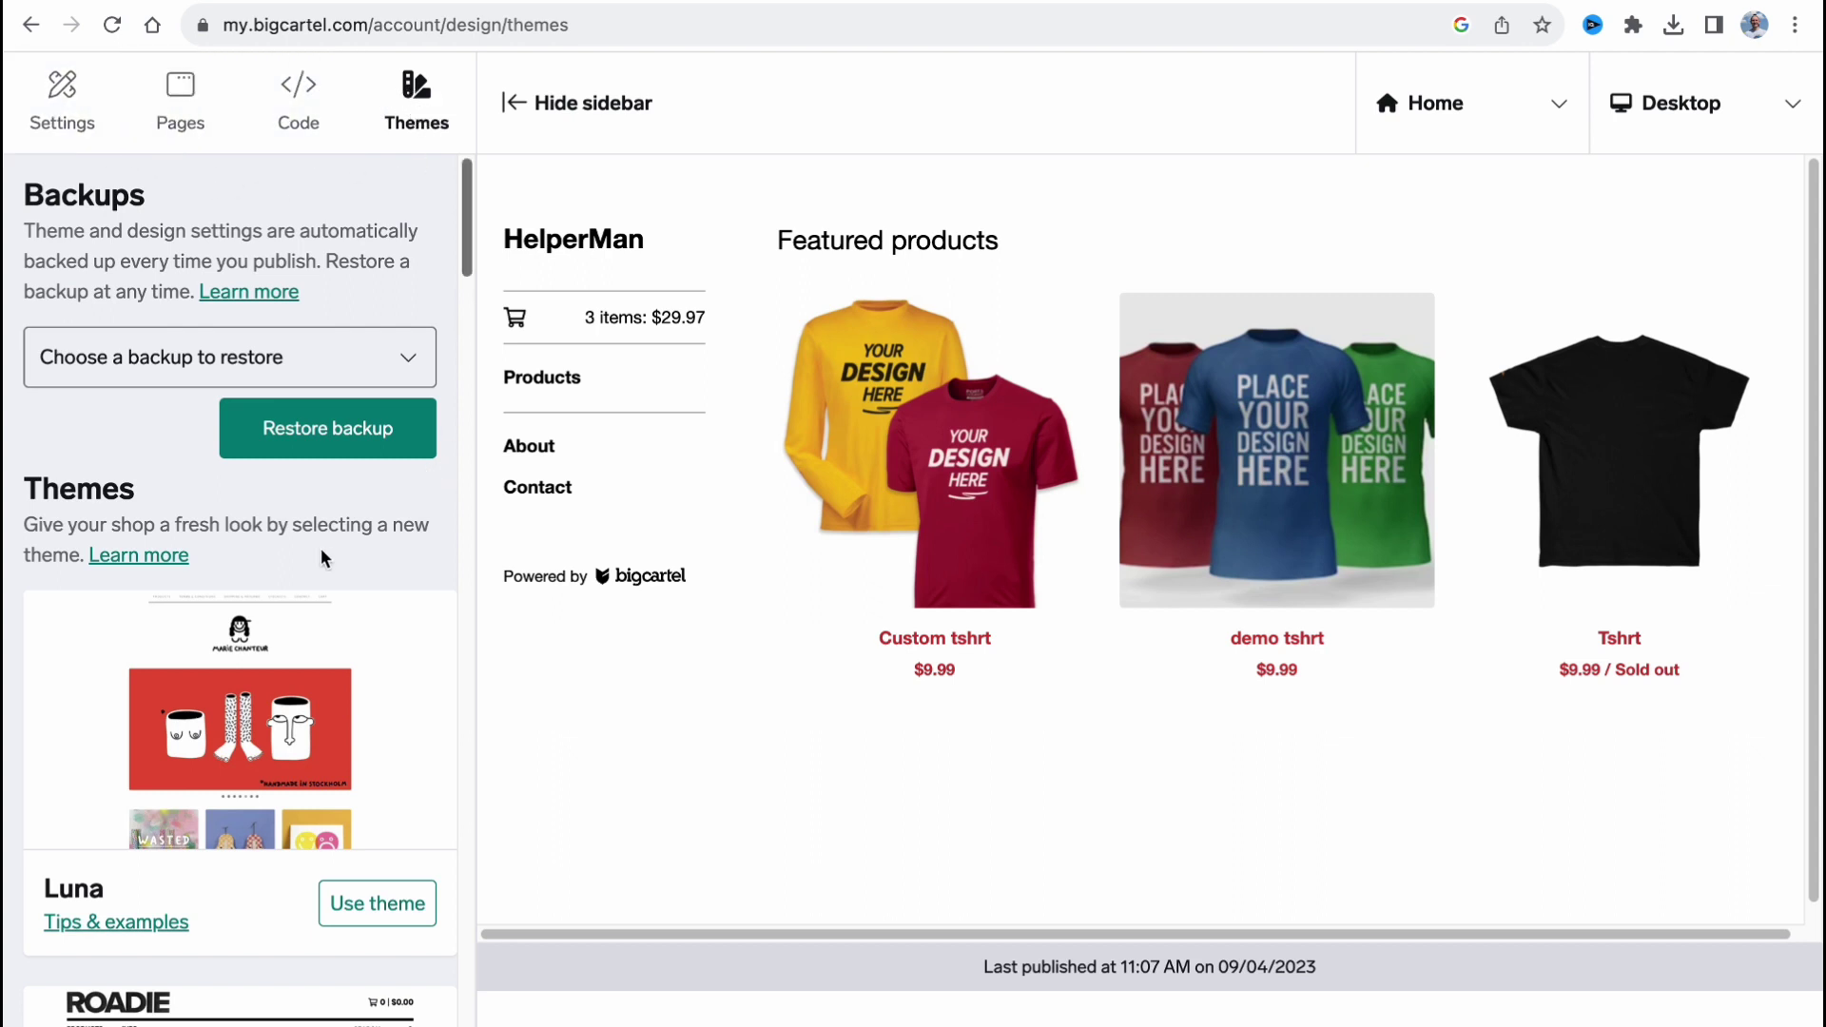
# Step: Apply the Snakebite theme, then the Nova theme, confirming each switch
pyautogui.scroll(-5, 321, 548)
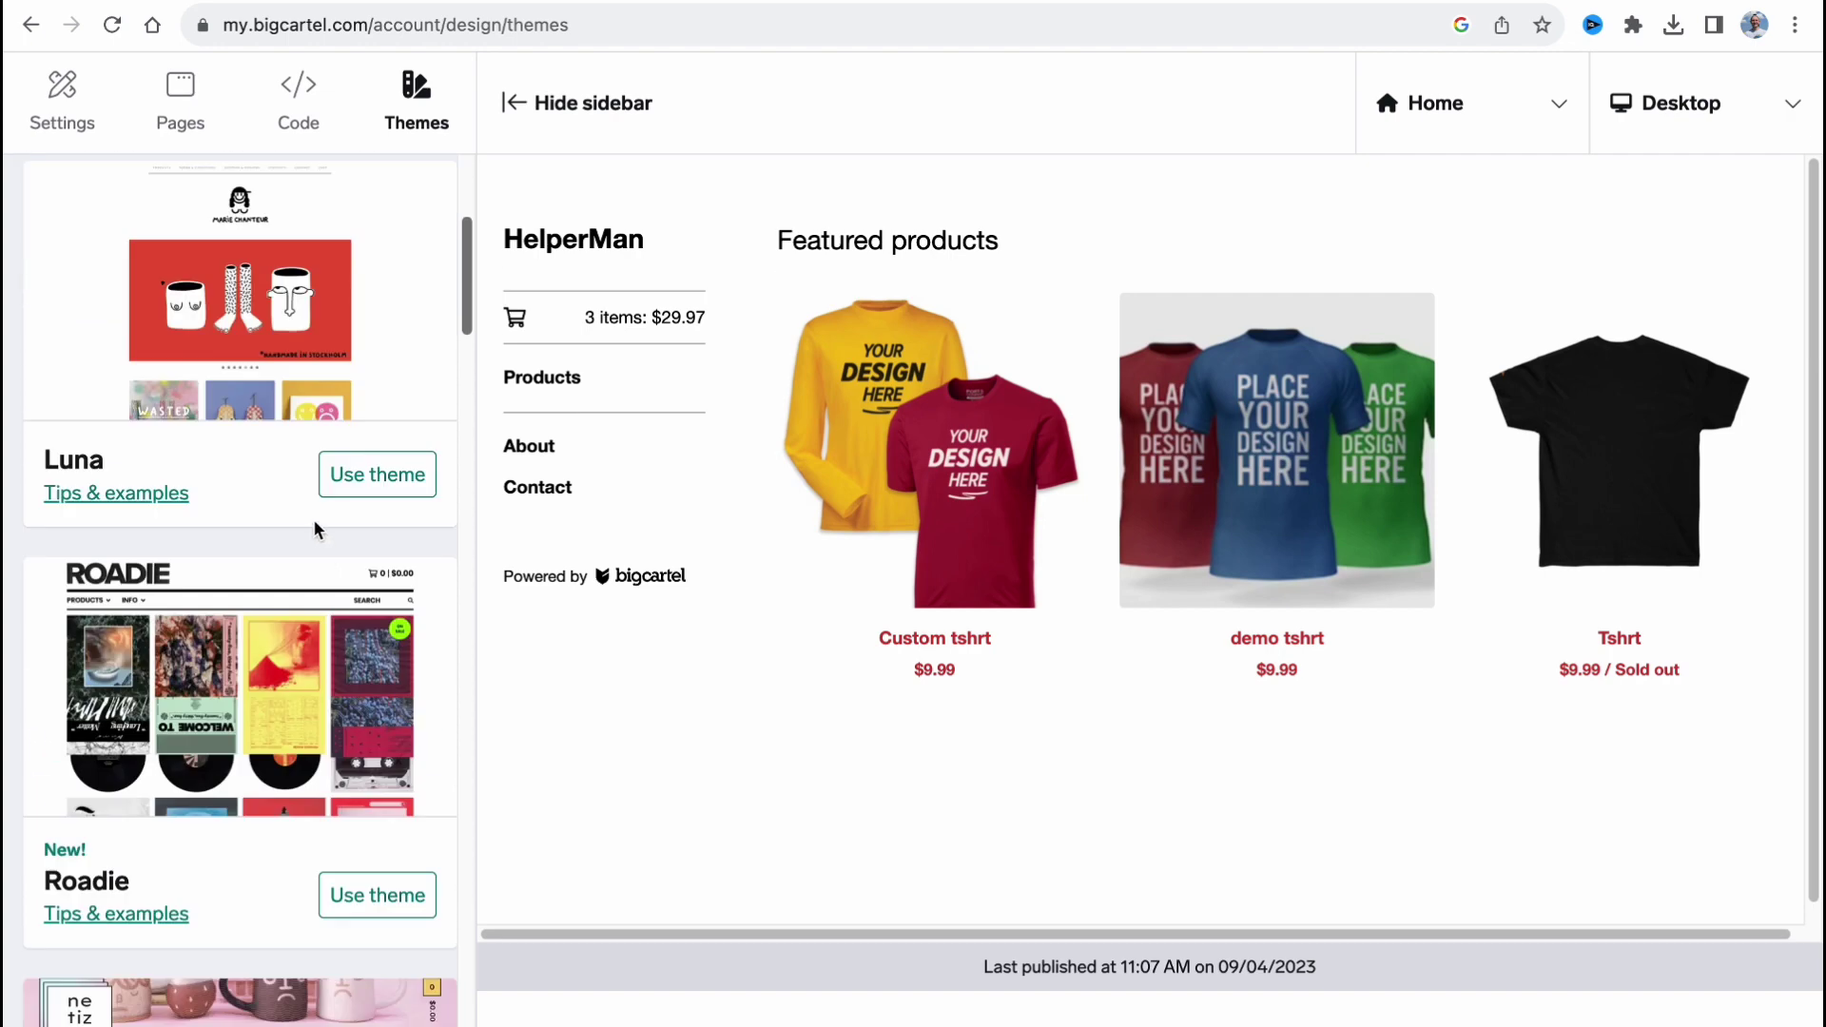
pyautogui.scroll(-5, 314, 526)
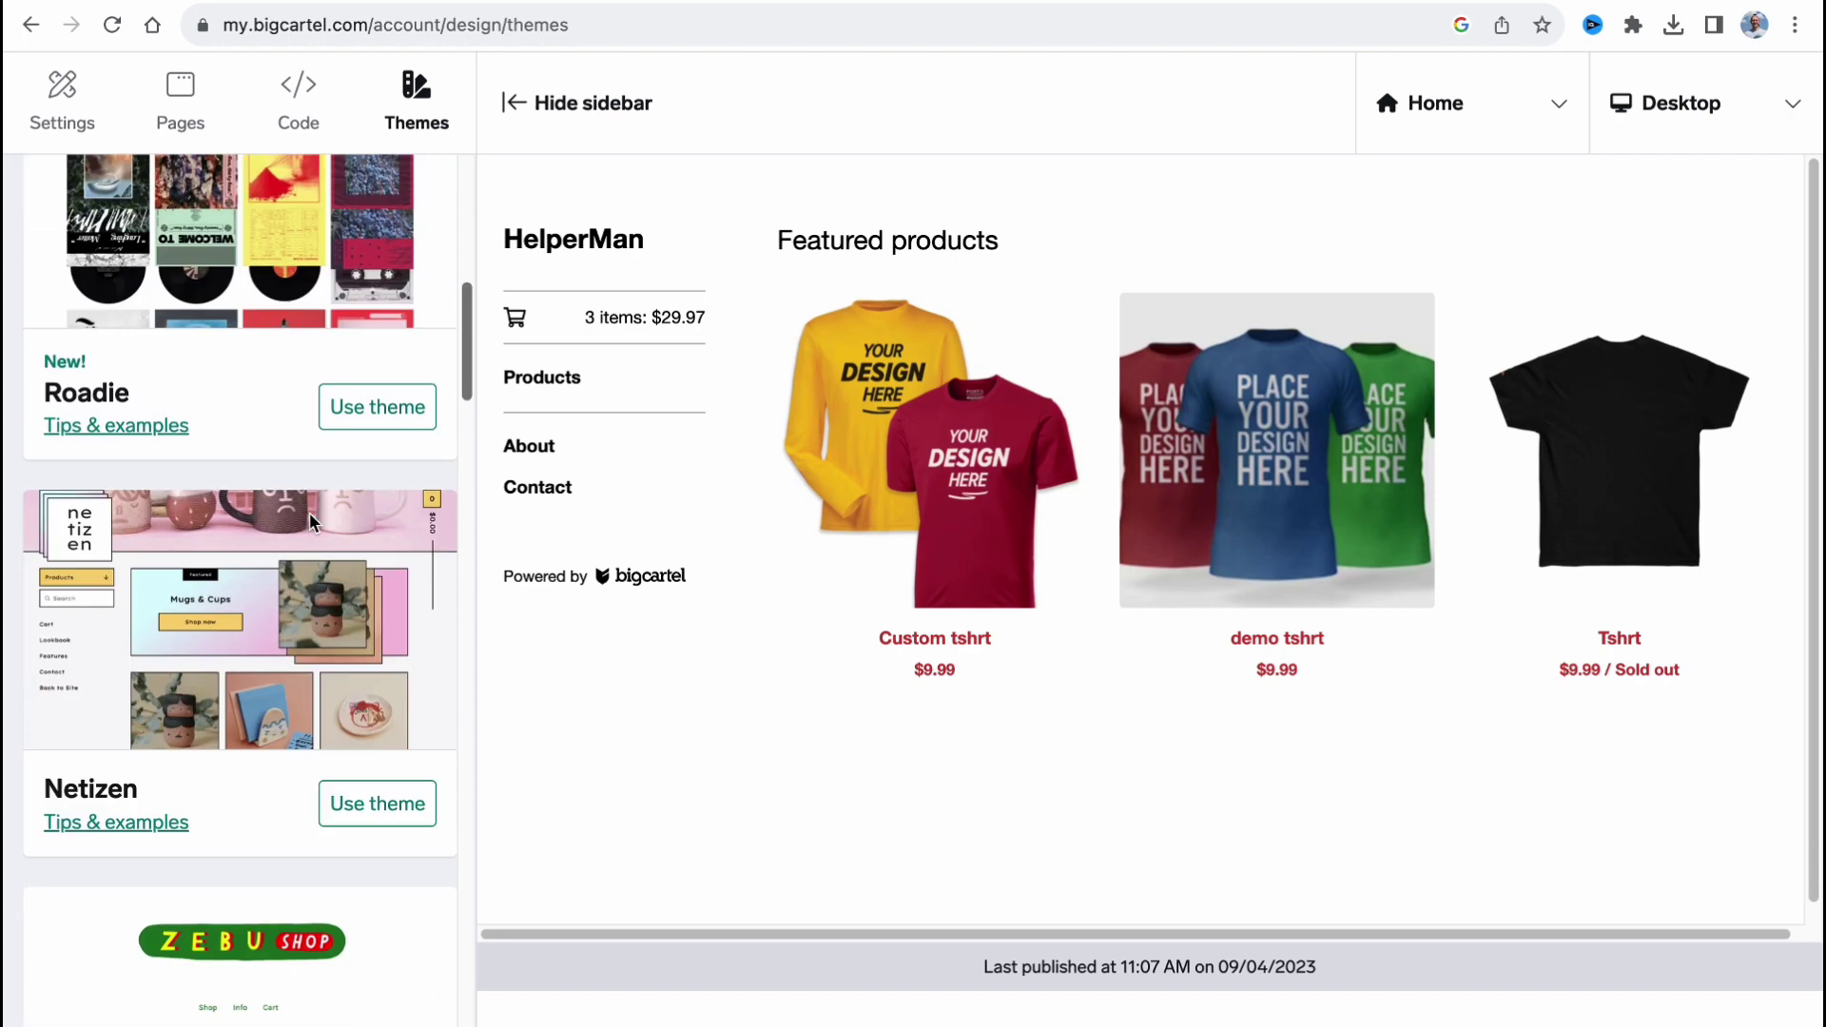
pyautogui.scroll(-2, 310, 521)
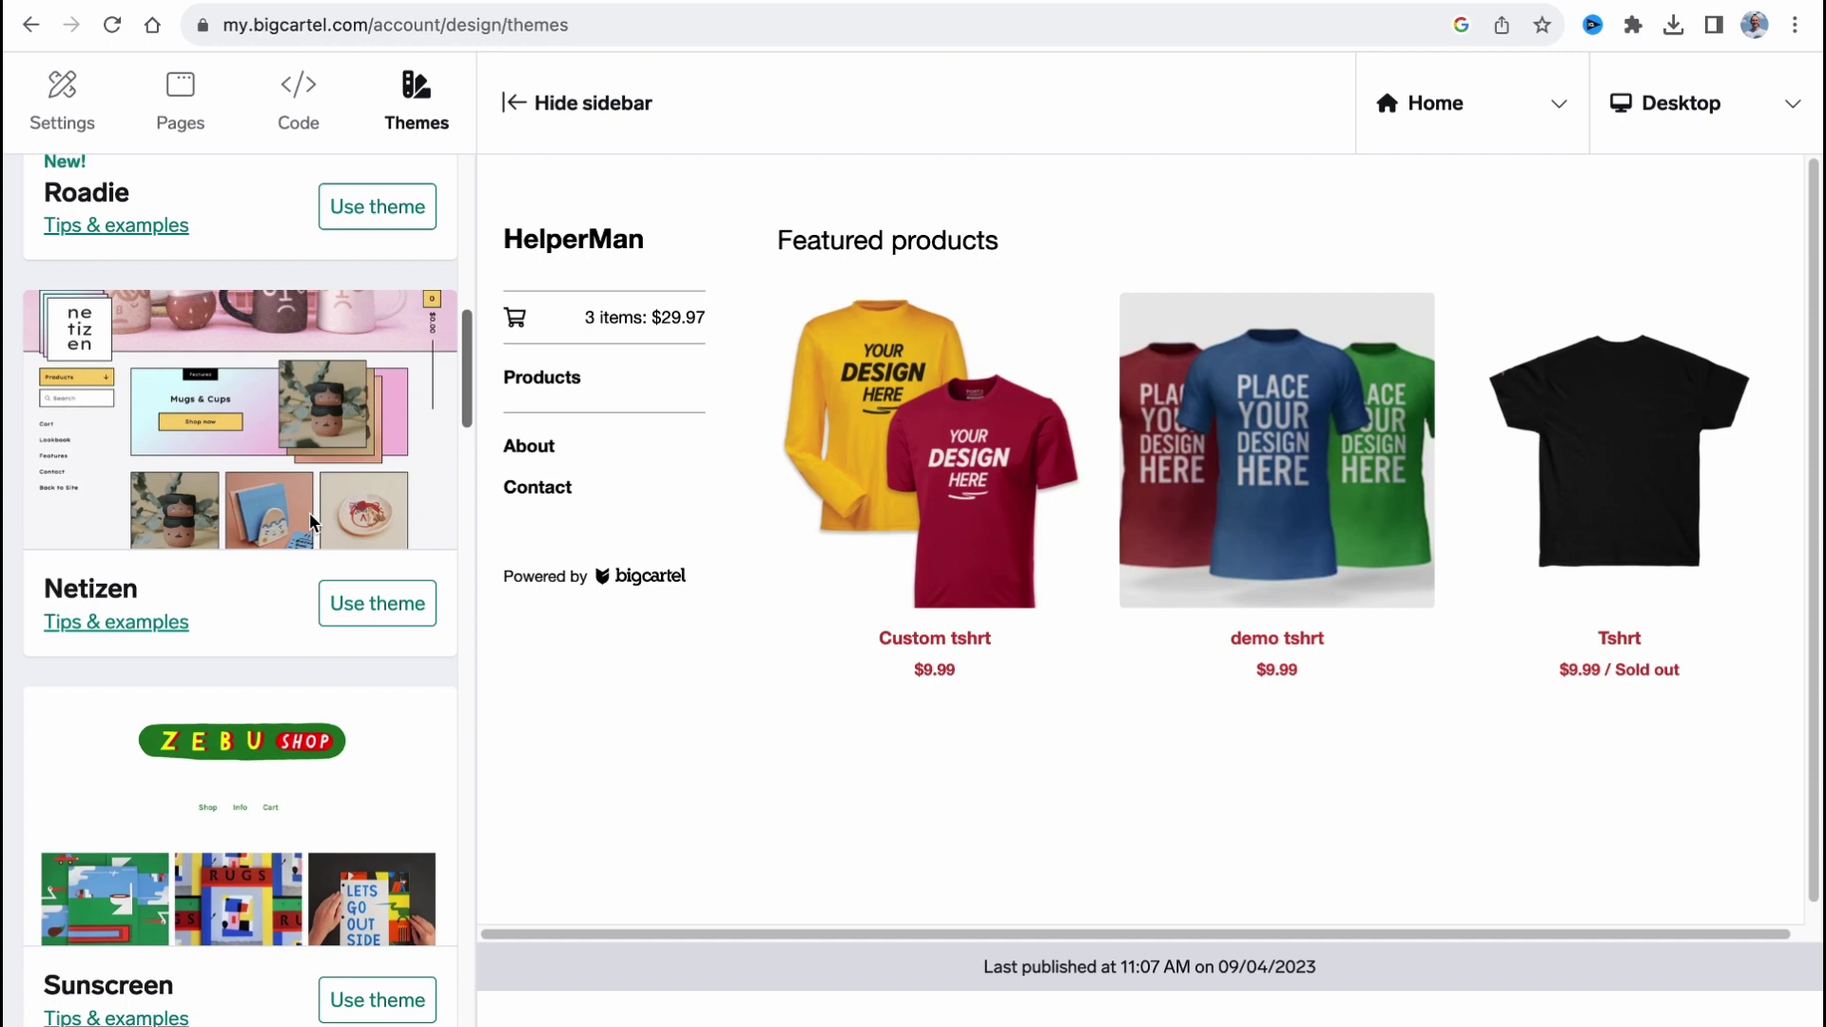
pyautogui.scroll(-2, 314, 523)
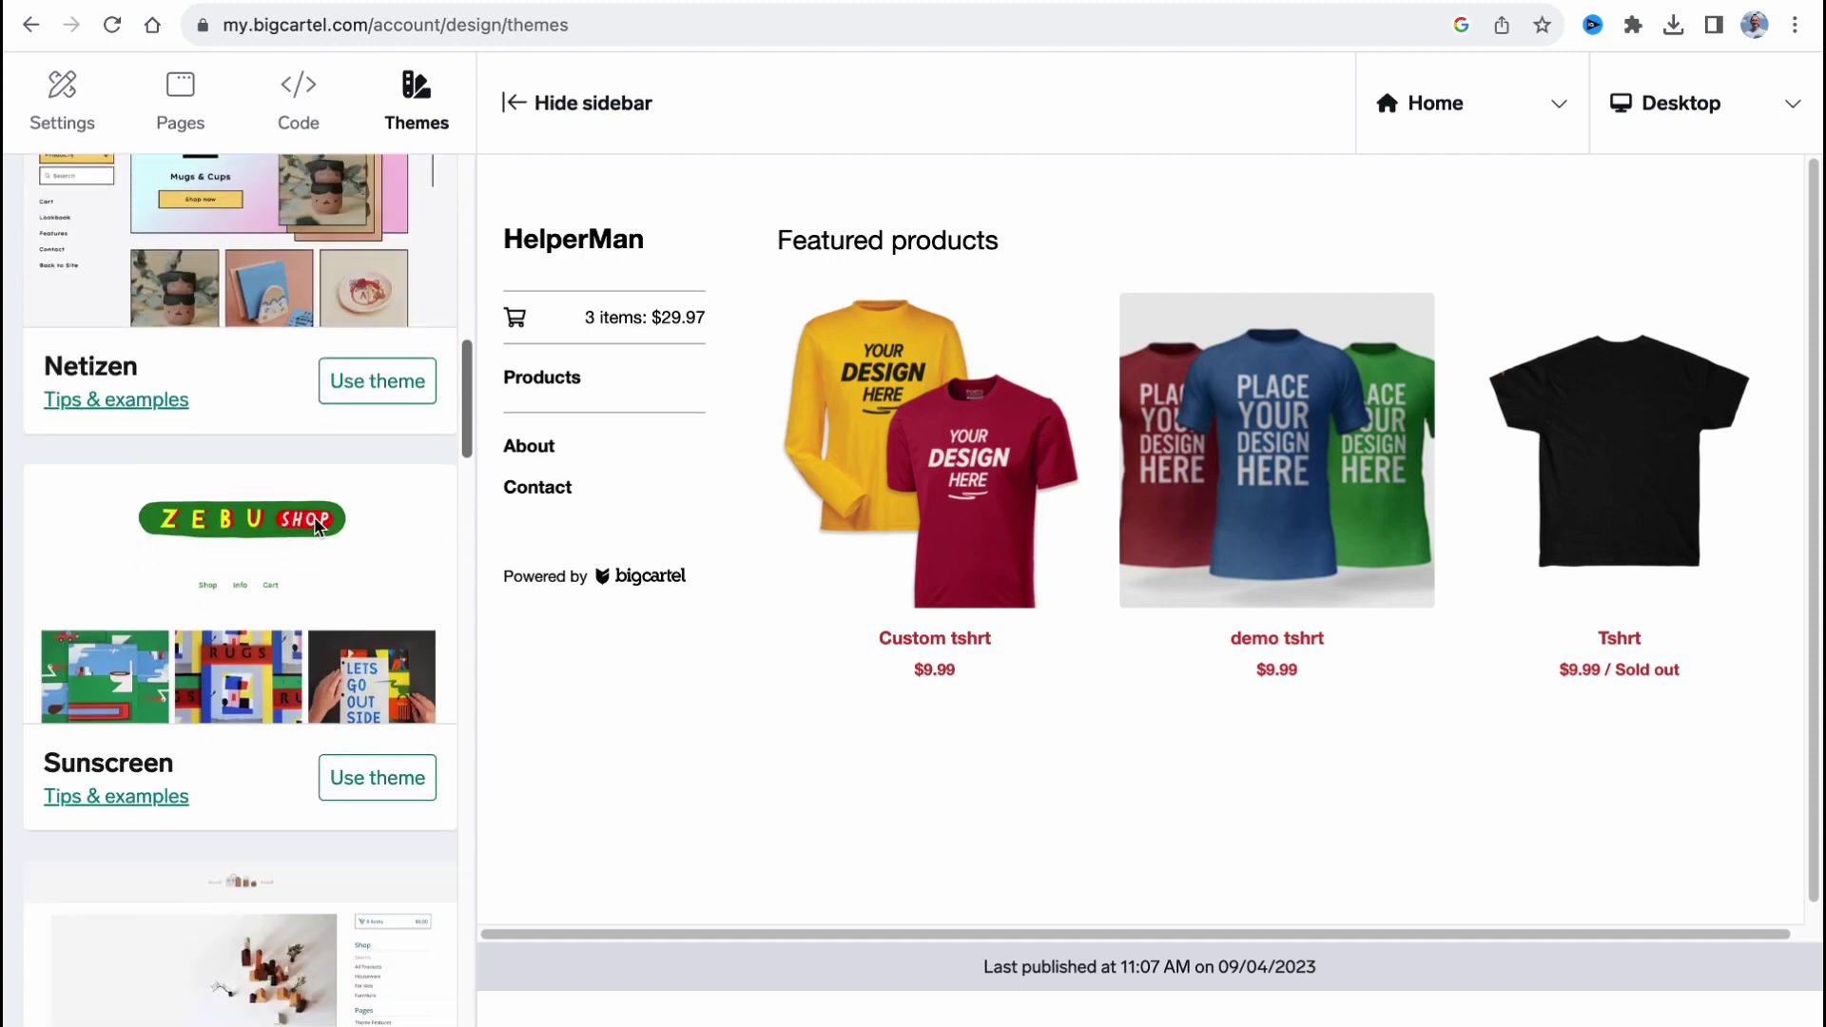
pyautogui.scroll(-8, 316, 526)
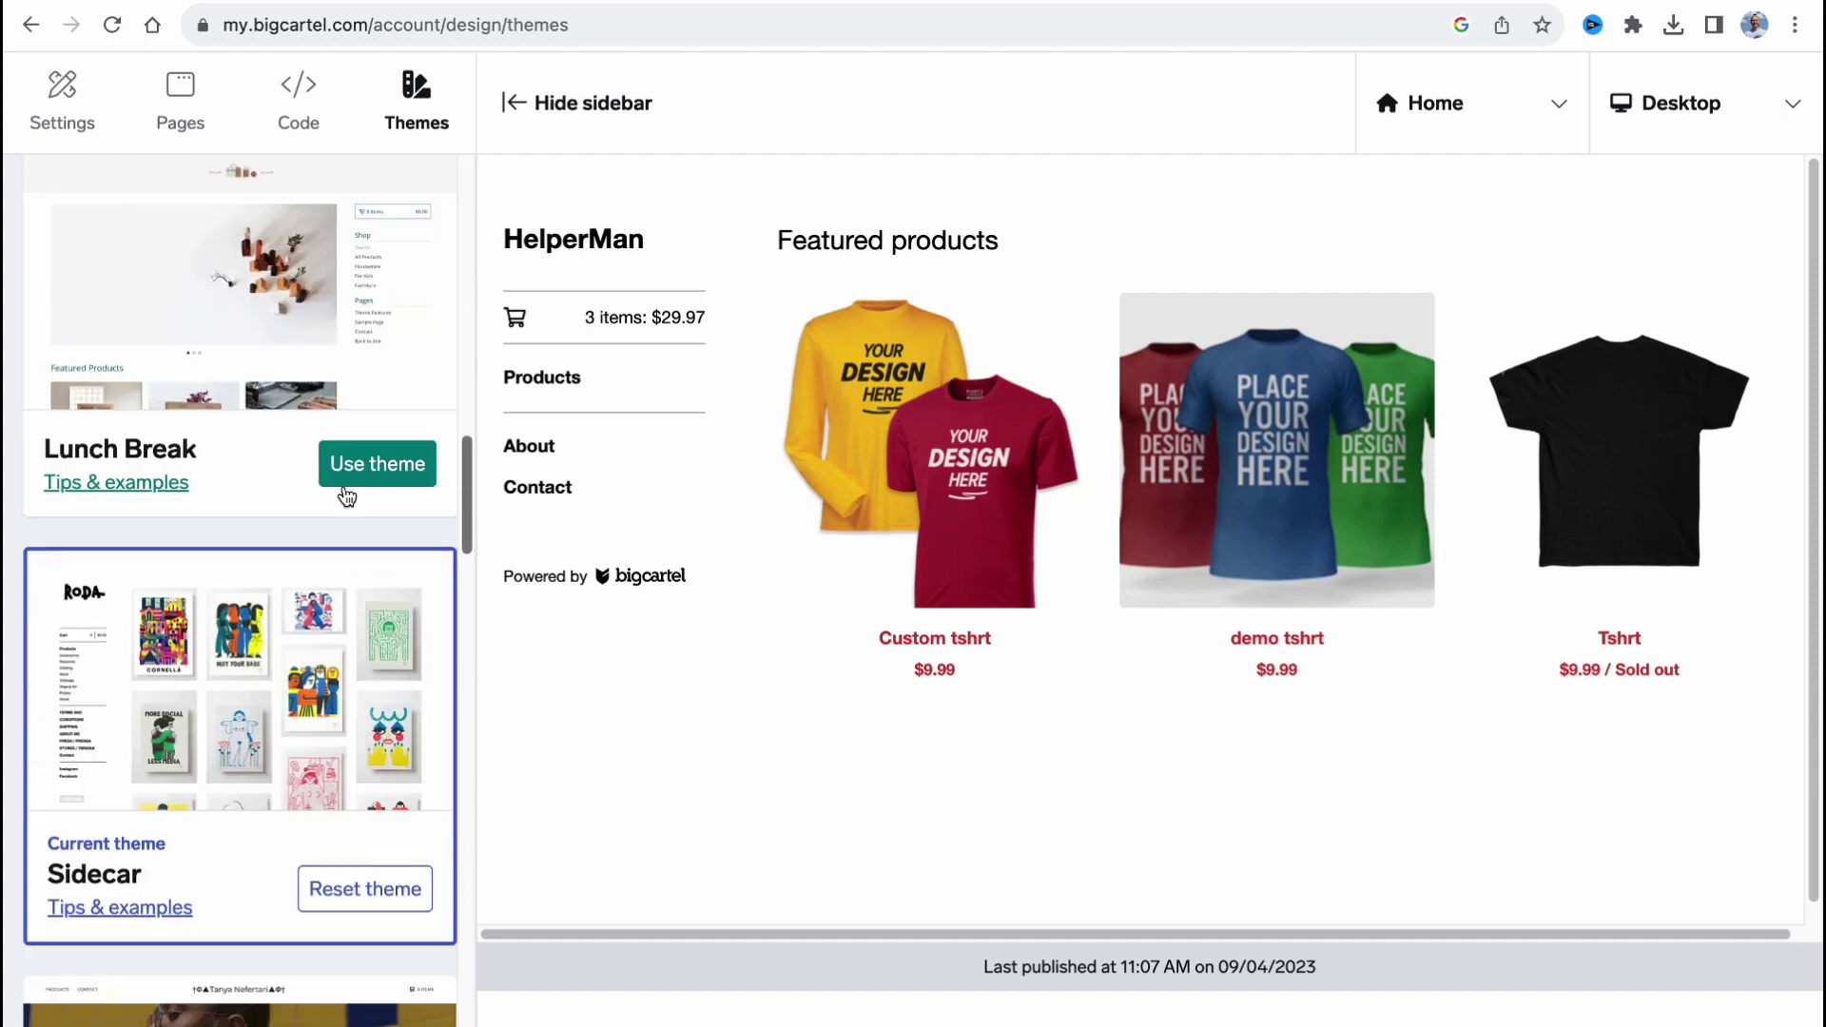
pyautogui.scroll(-18, 348, 495)
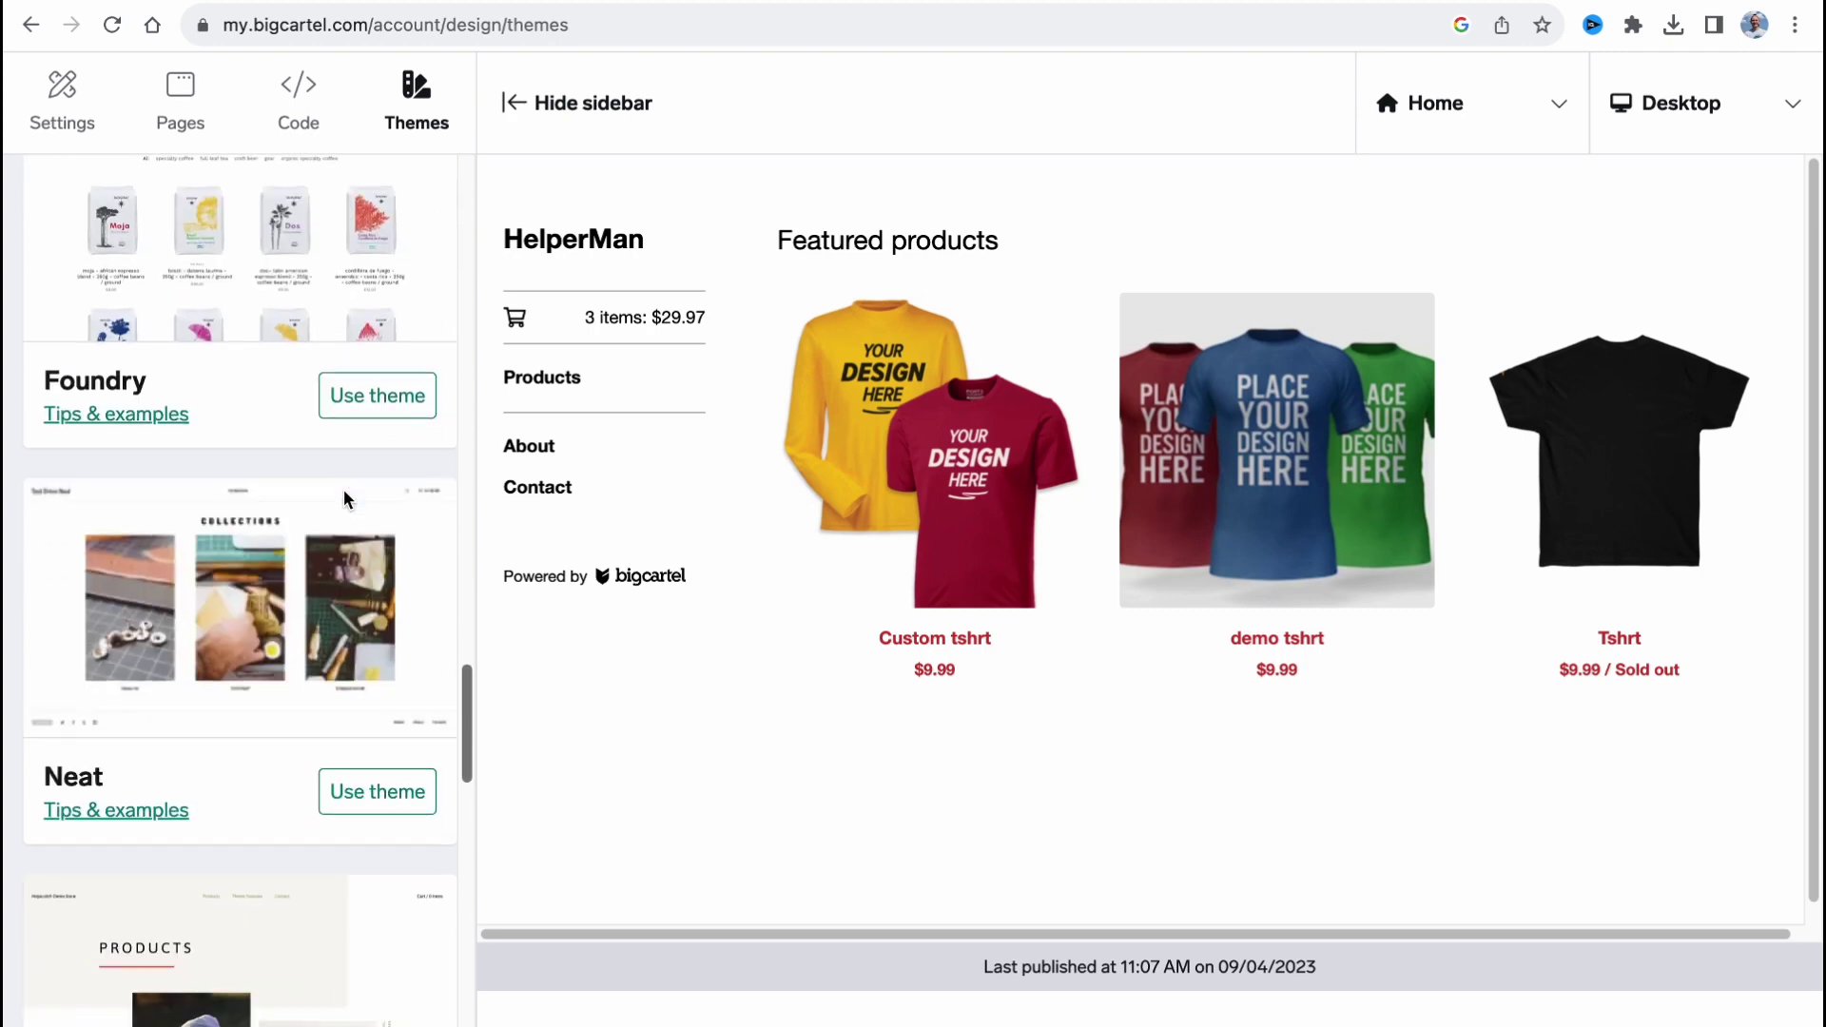
pyautogui.scroll(-4, 345, 496)
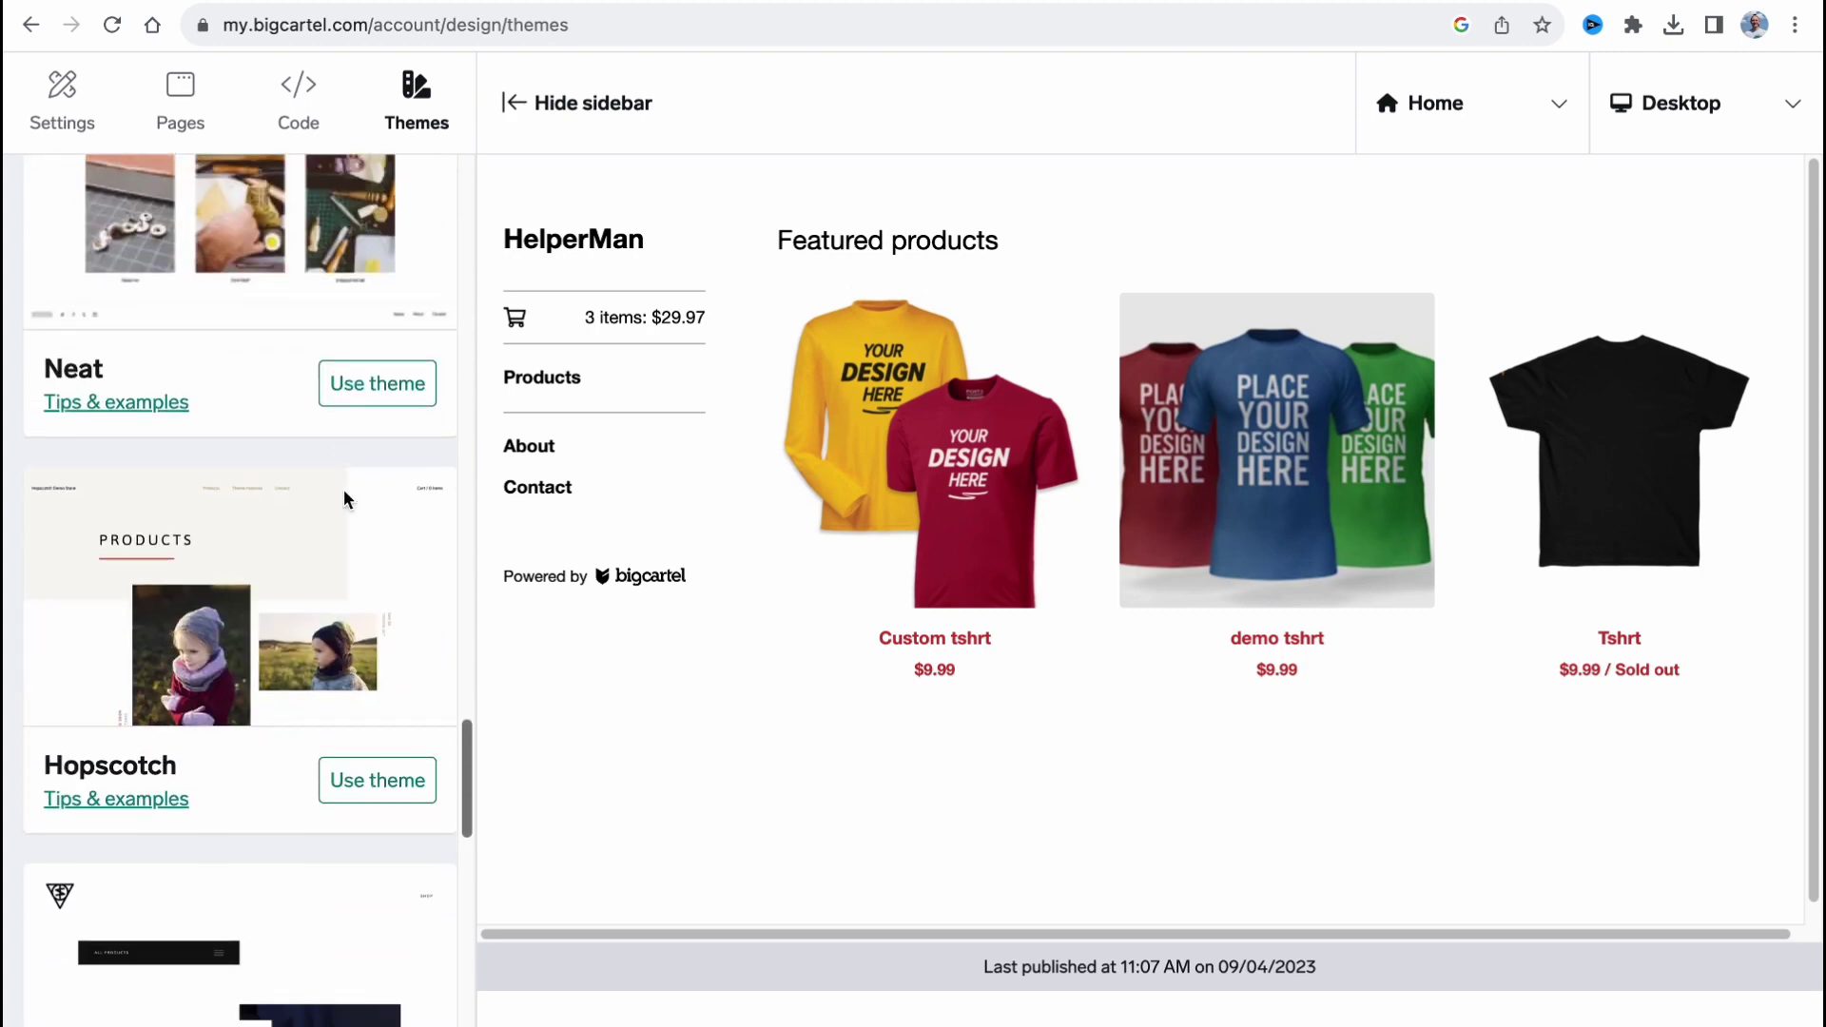
pyautogui.scroll(-13, 344, 489)
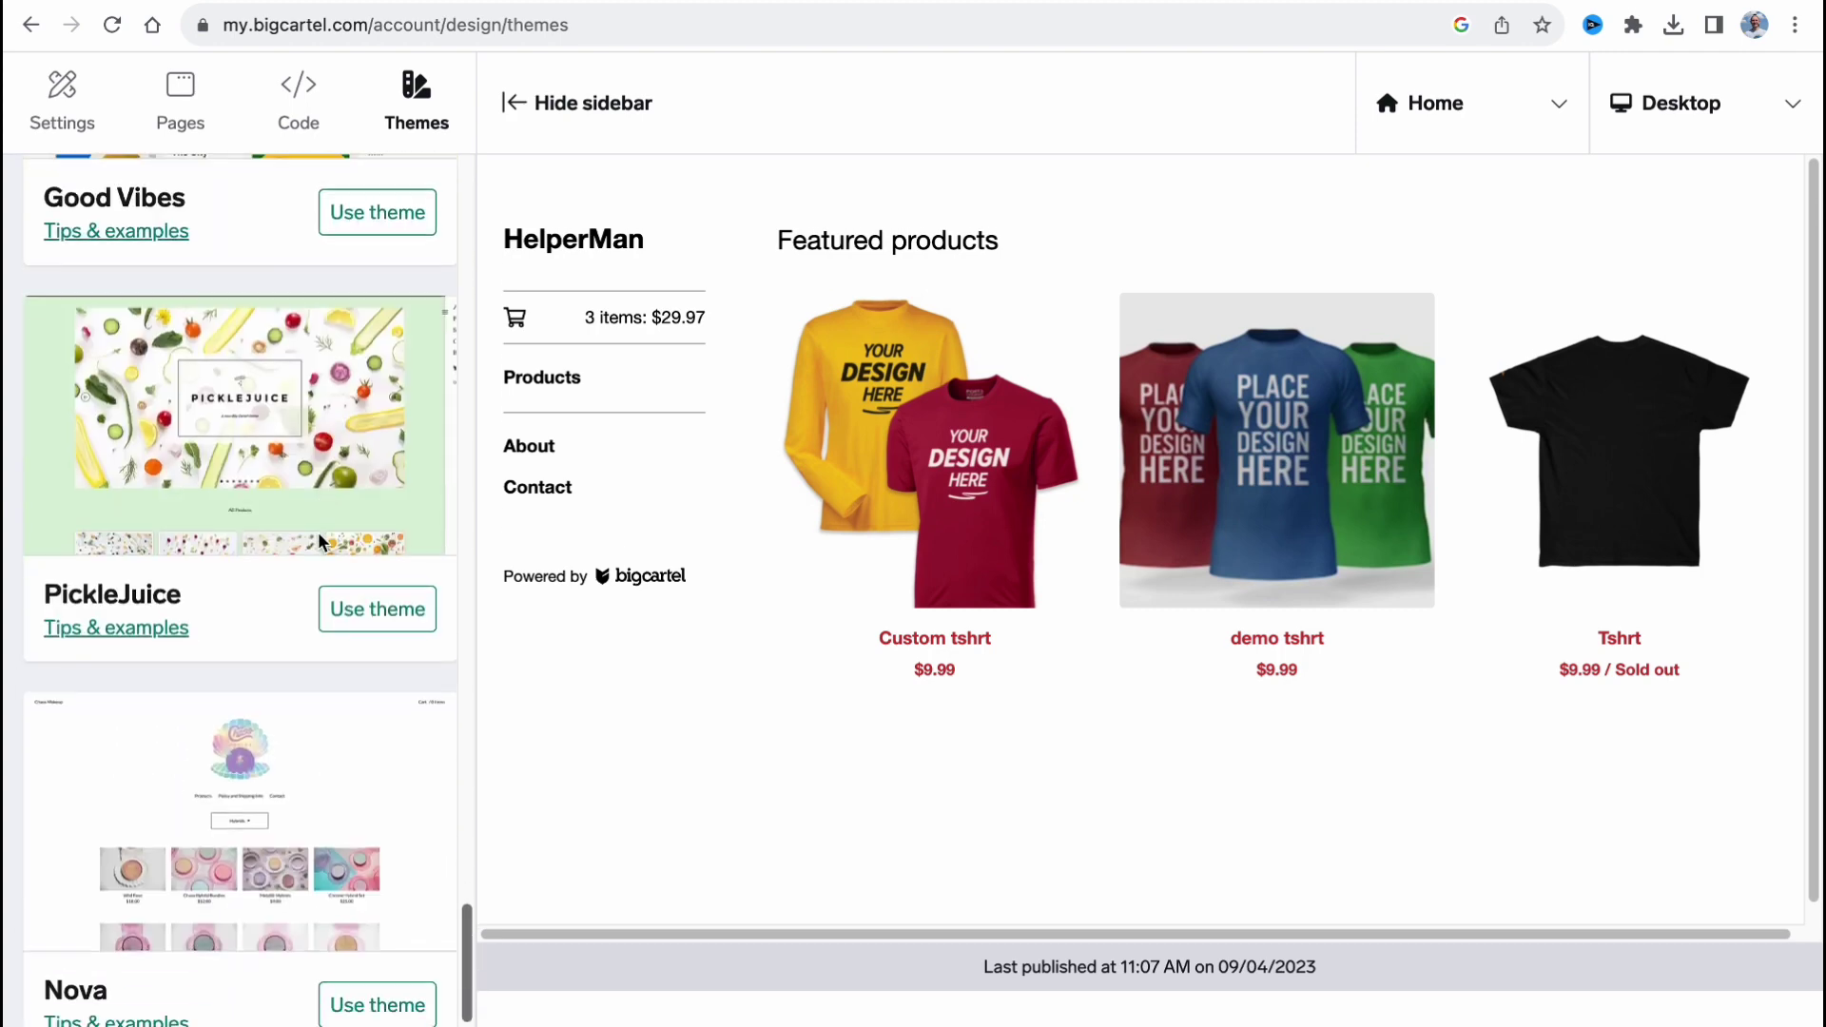
pyautogui.scroll(-4, 319, 539)
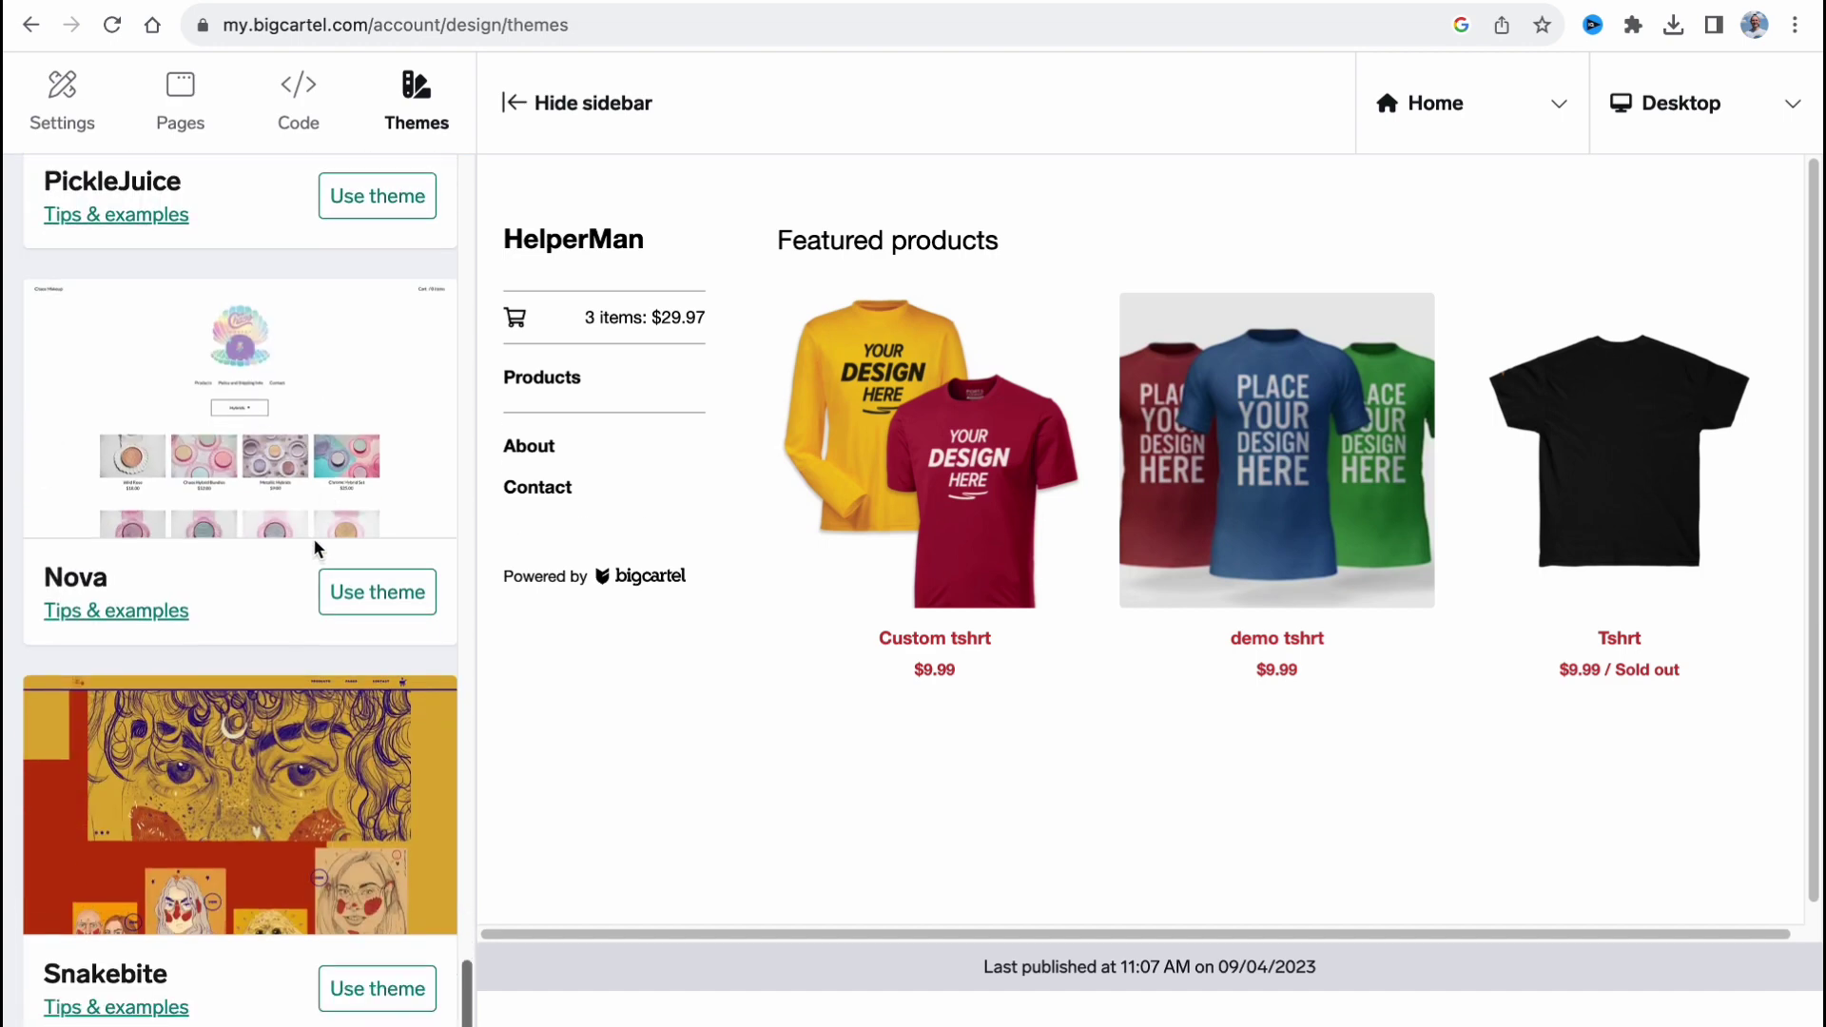
pyautogui.scroll(20, 312, 538)
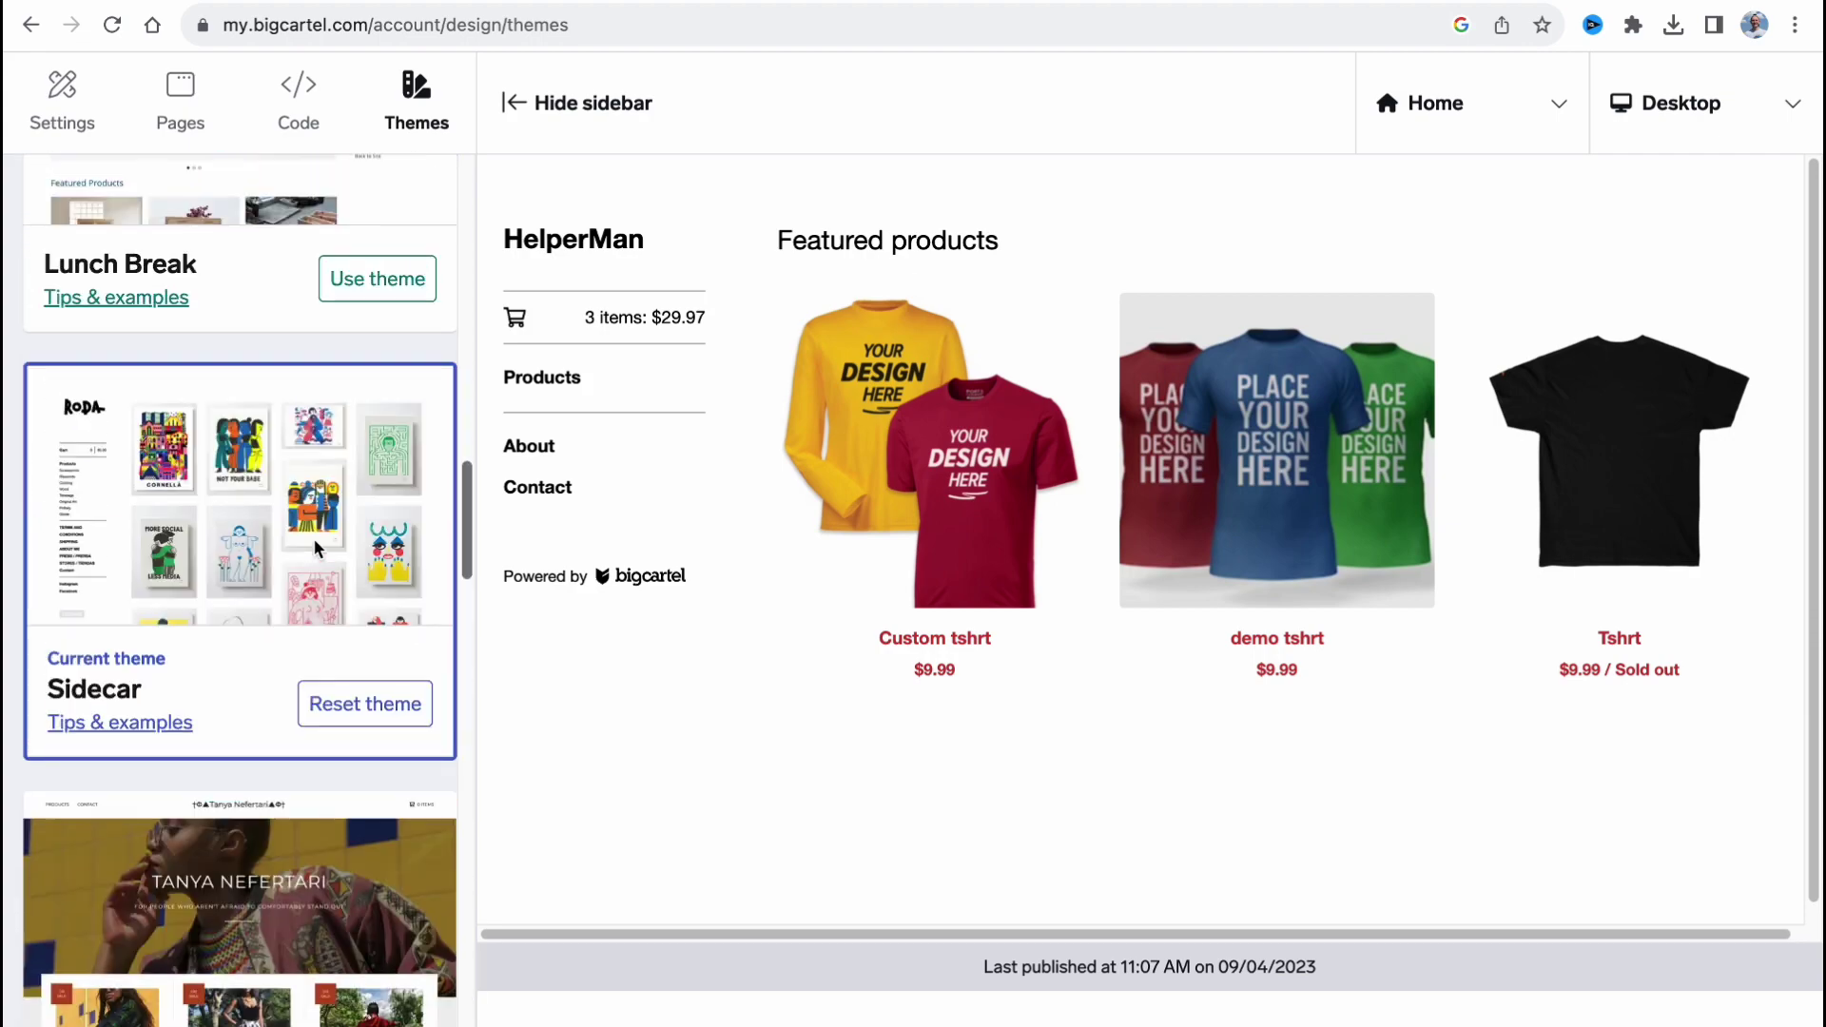
pyautogui.scroll(-17, 304, 560)
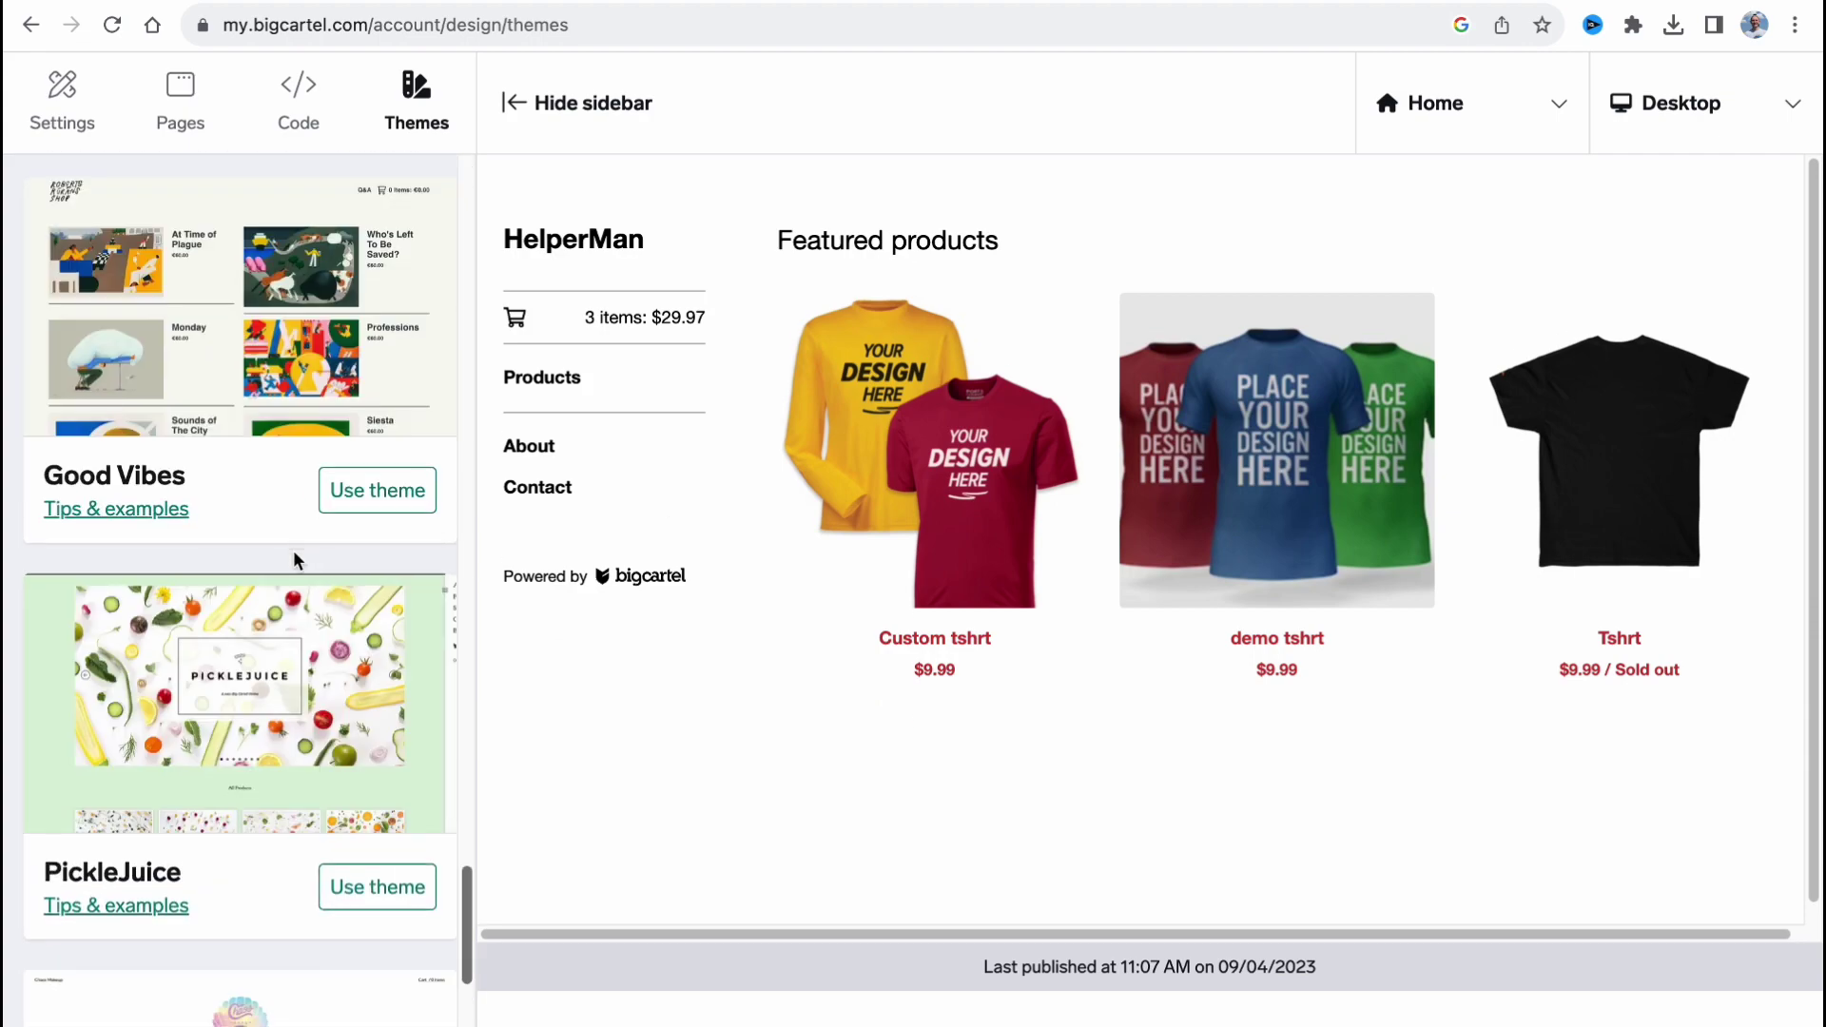
pyautogui.click(378, 988)
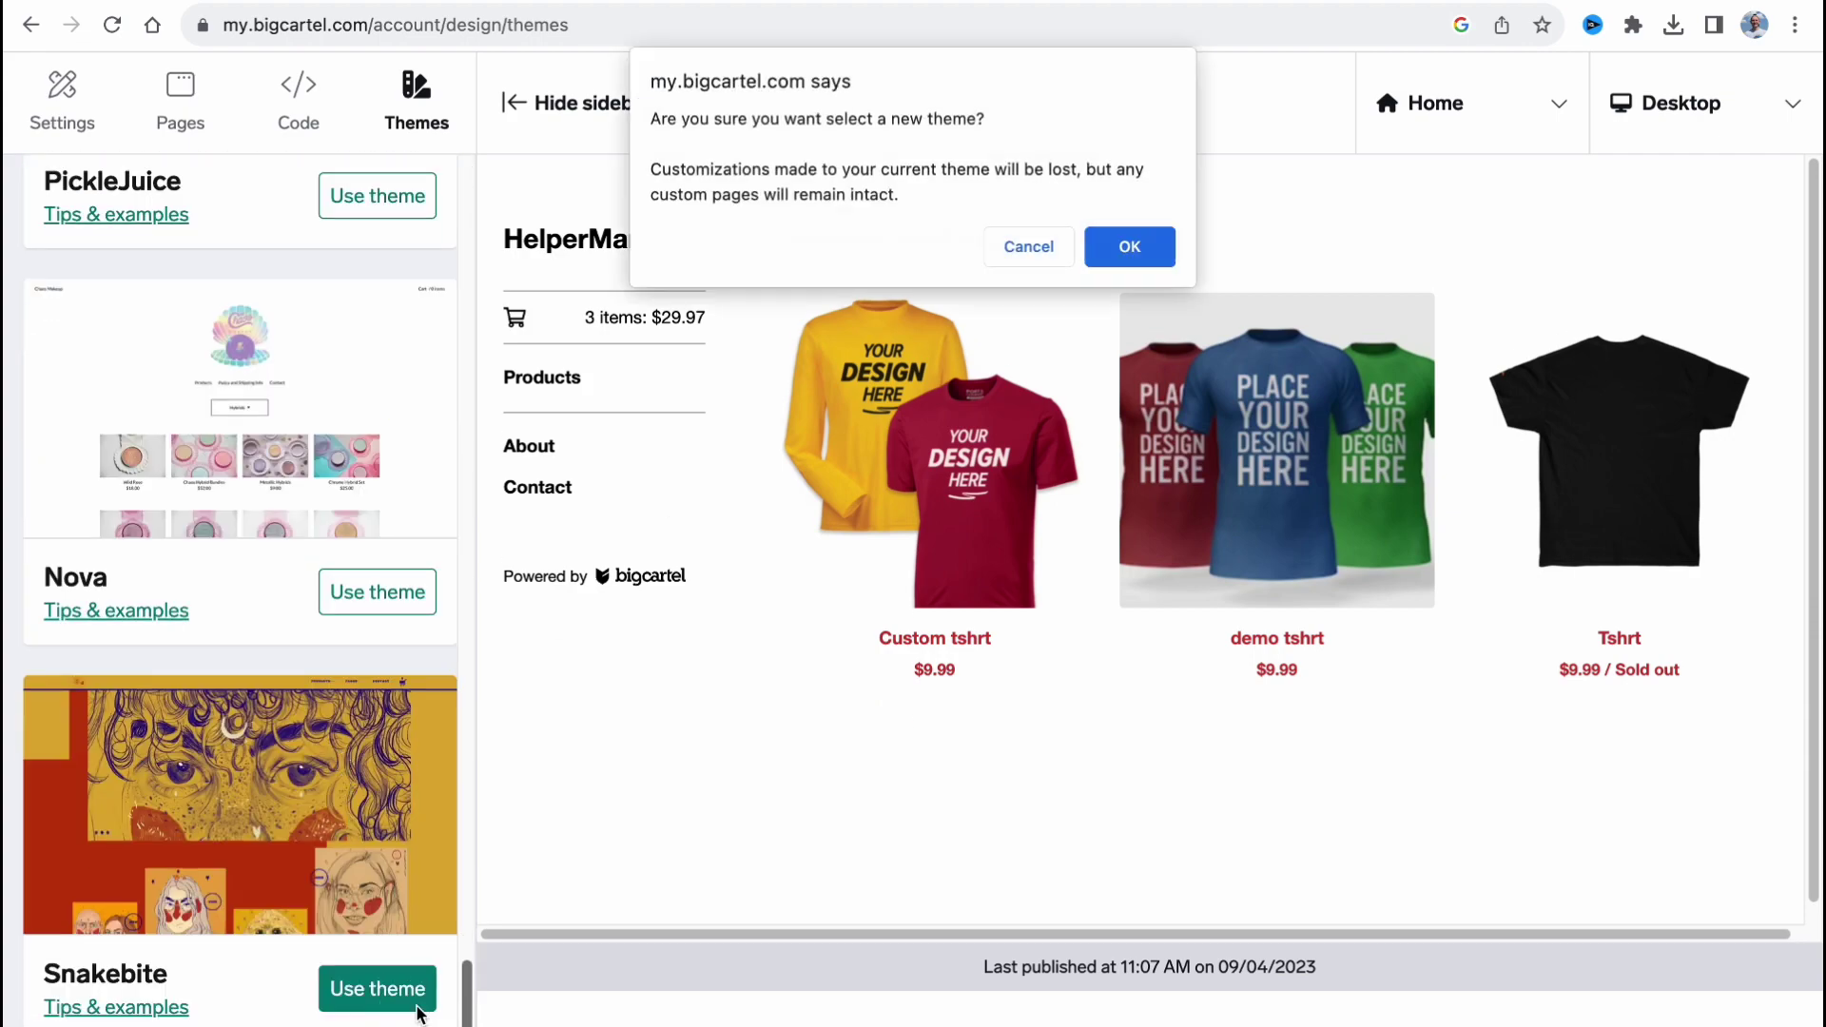
pyautogui.click(1132, 250)
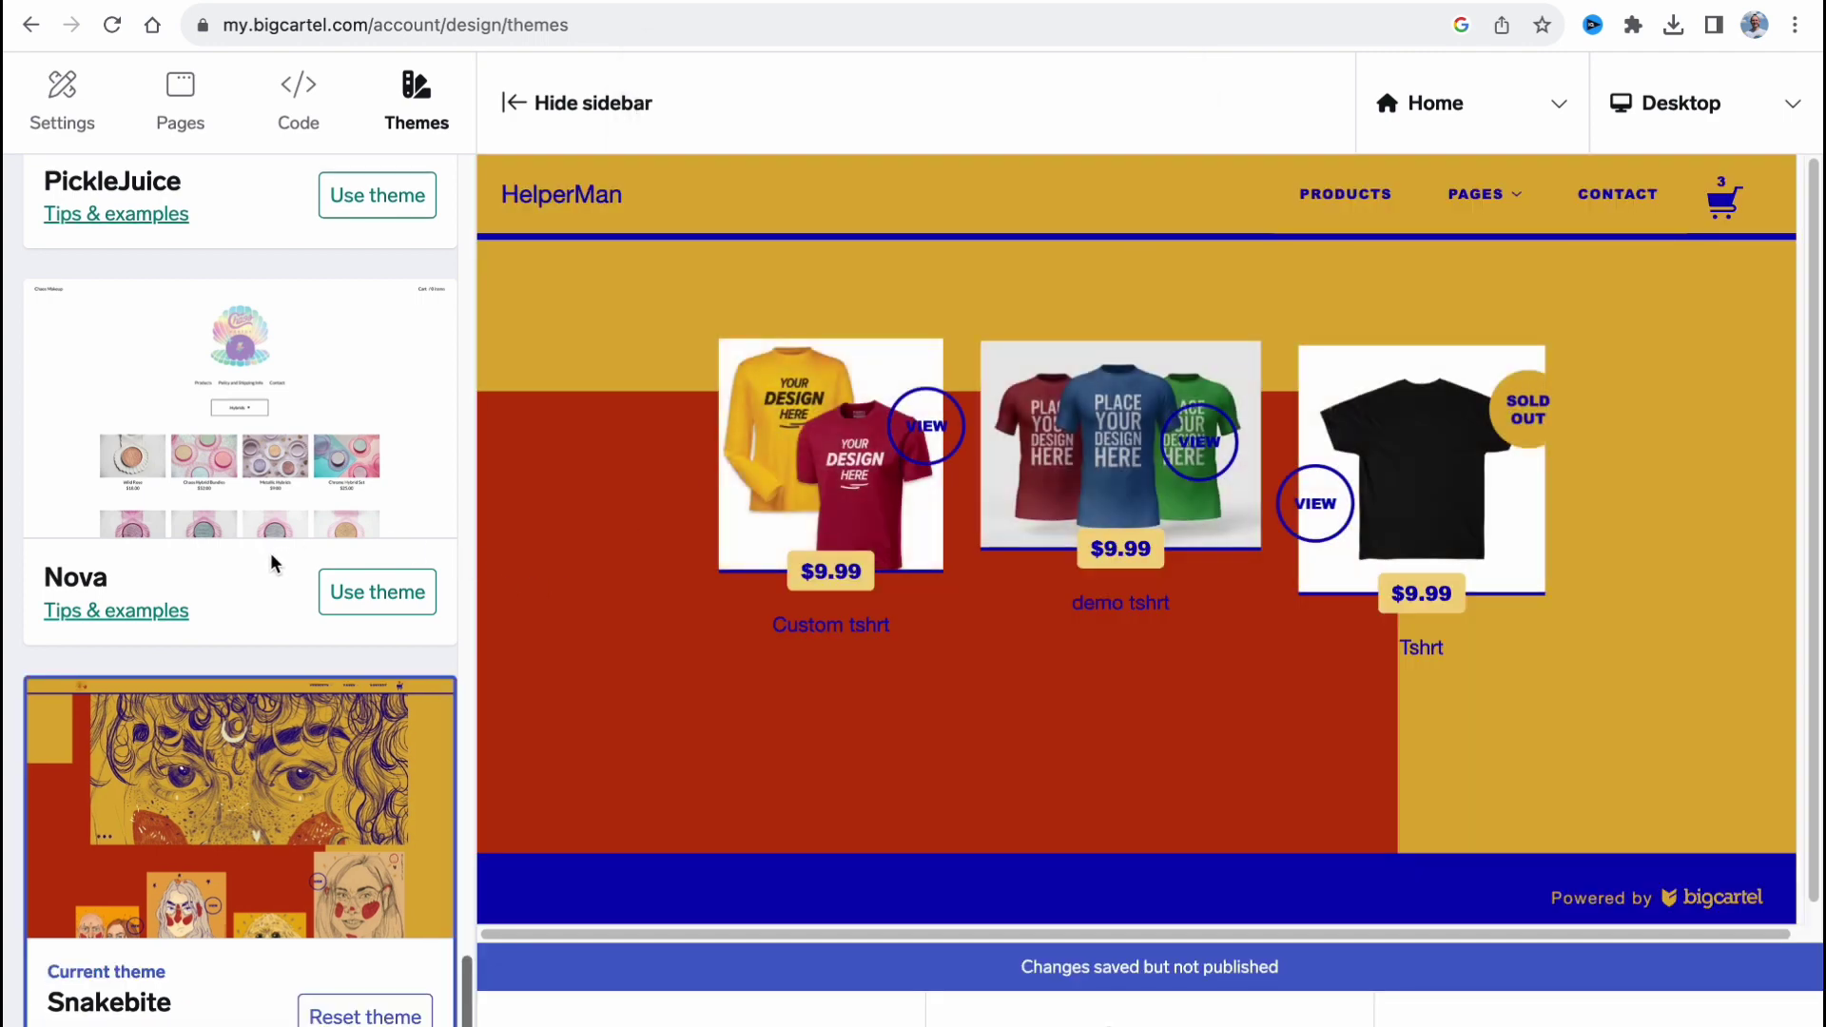
pyautogui.click(398, 596)
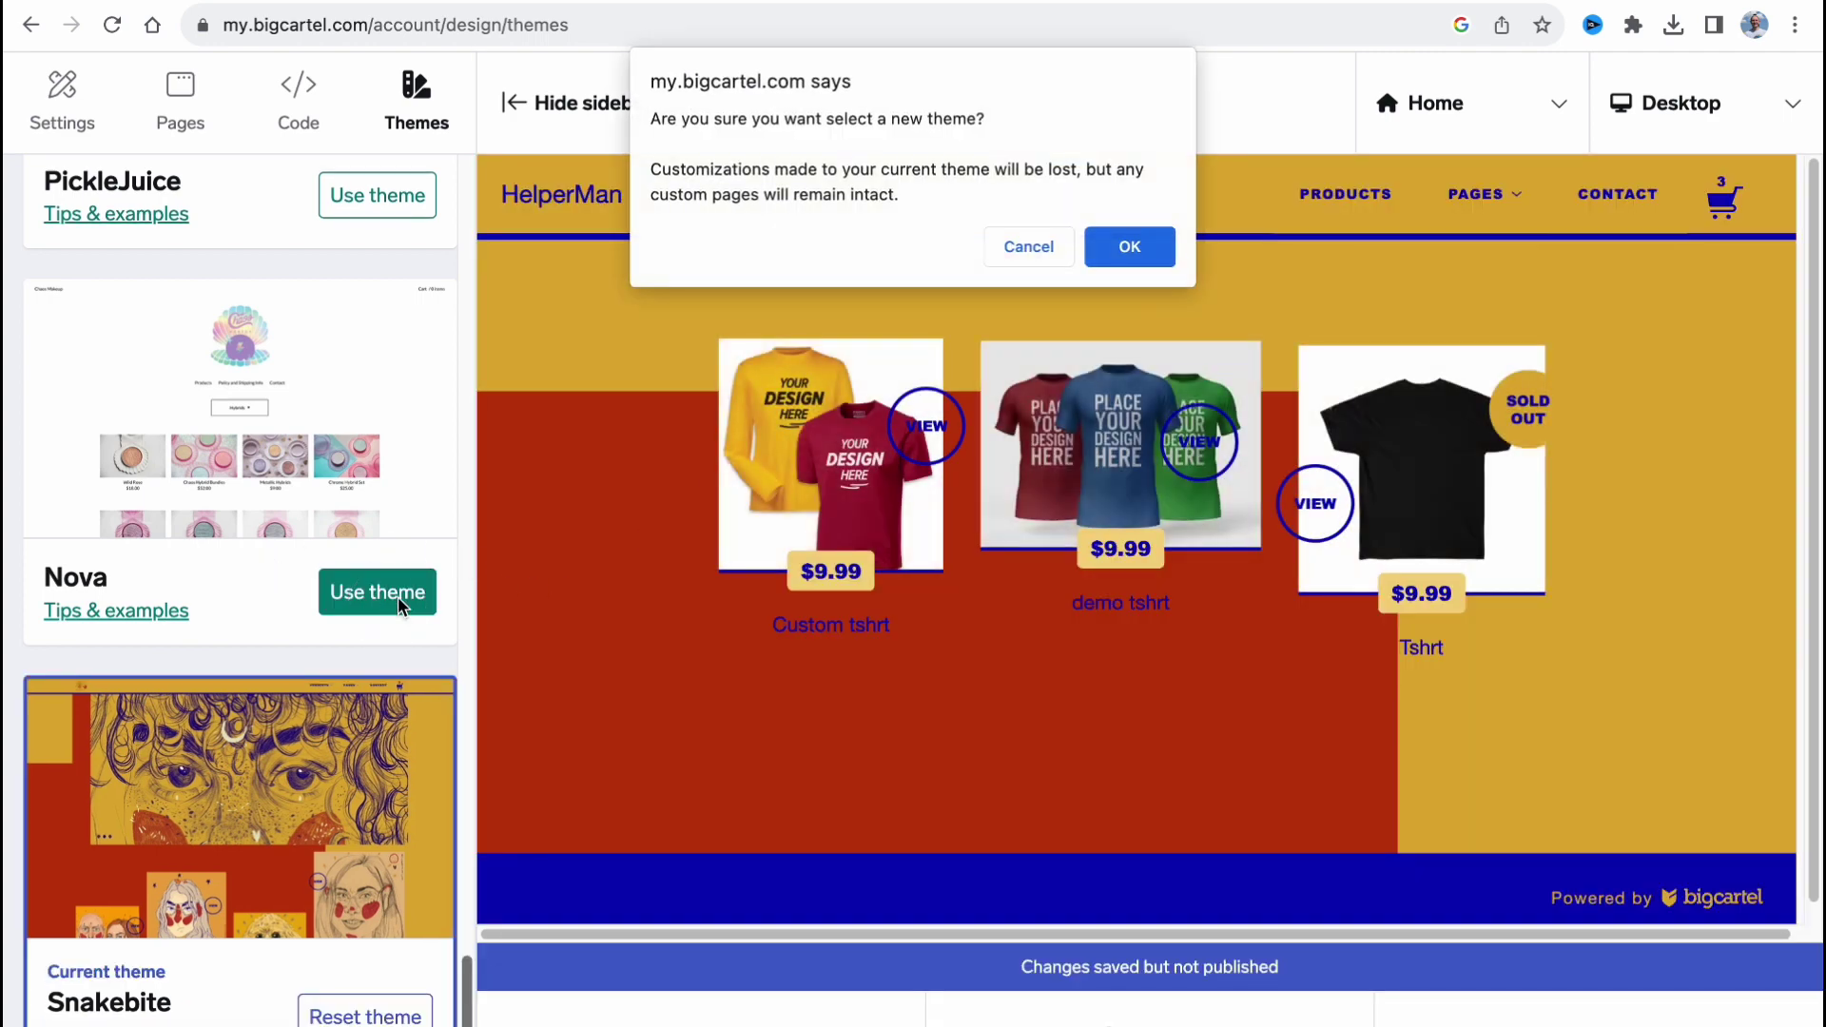
pyautogui.click(1145, 255)
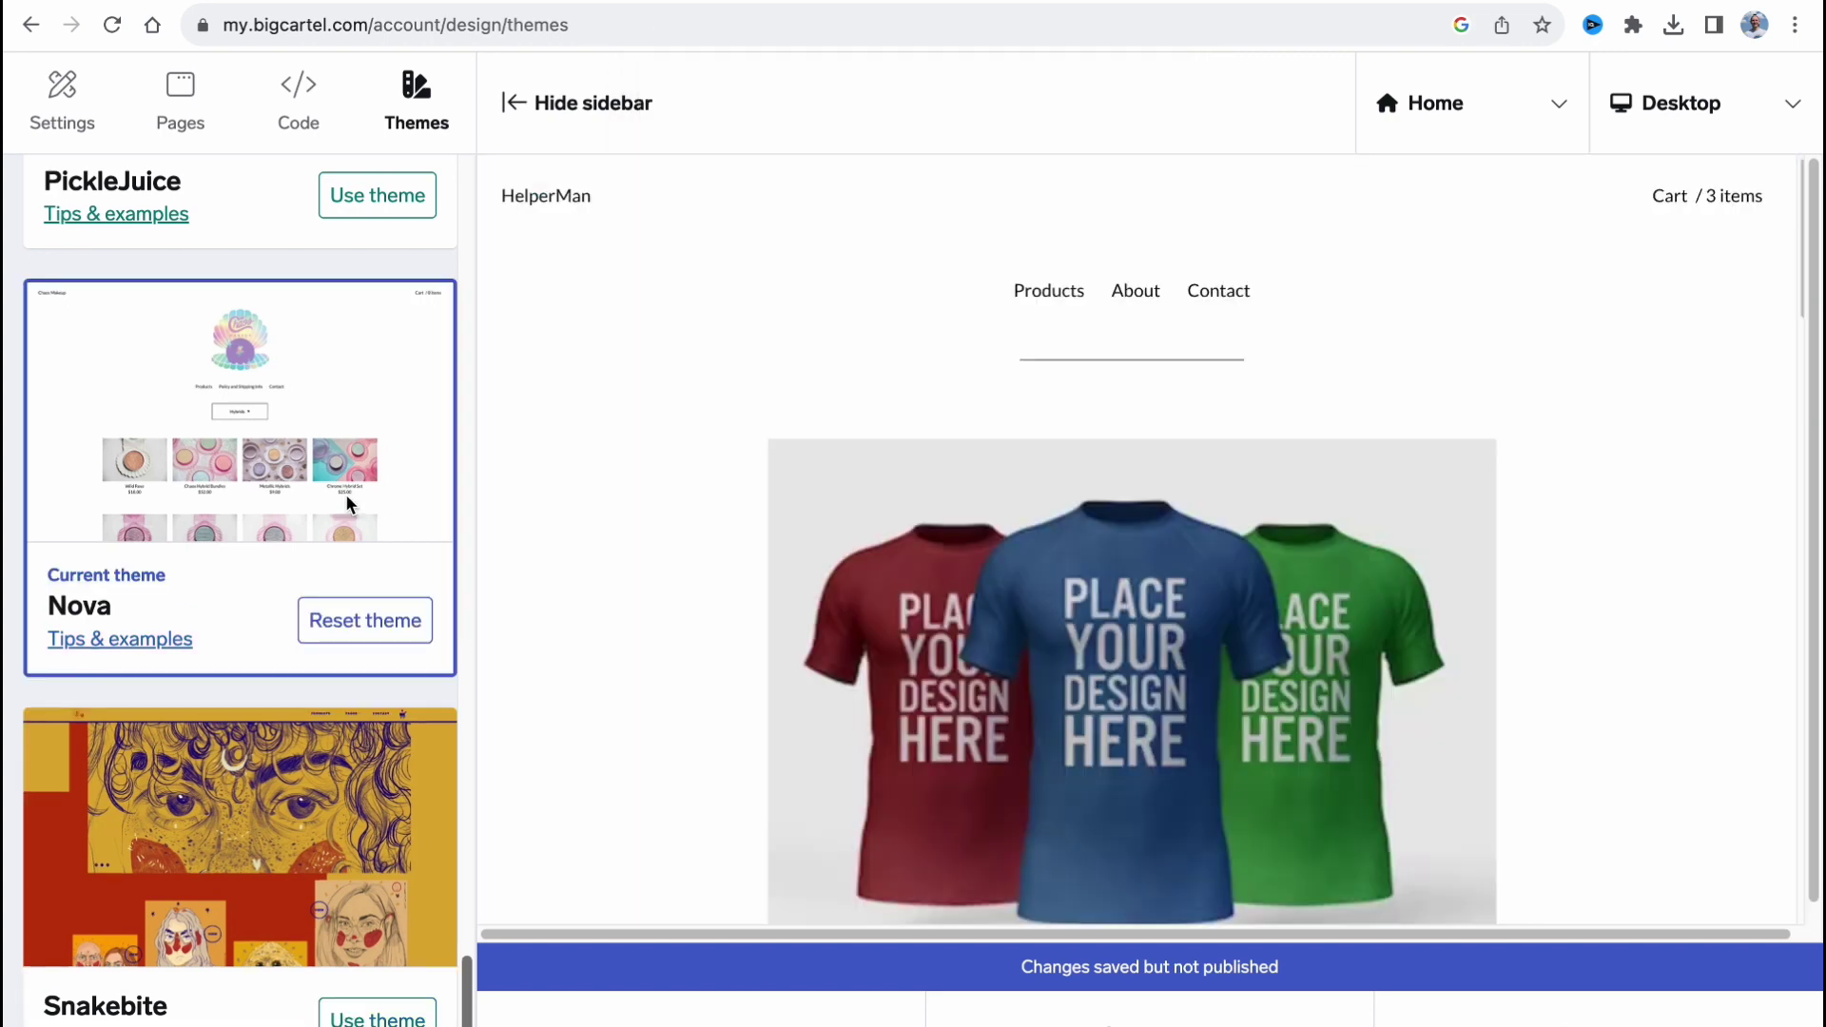
# Step: Apply the Good Vibes theme, then the Hopscotch theme, confirming each switch
pyautogui.scroll(-10, 329, 558)
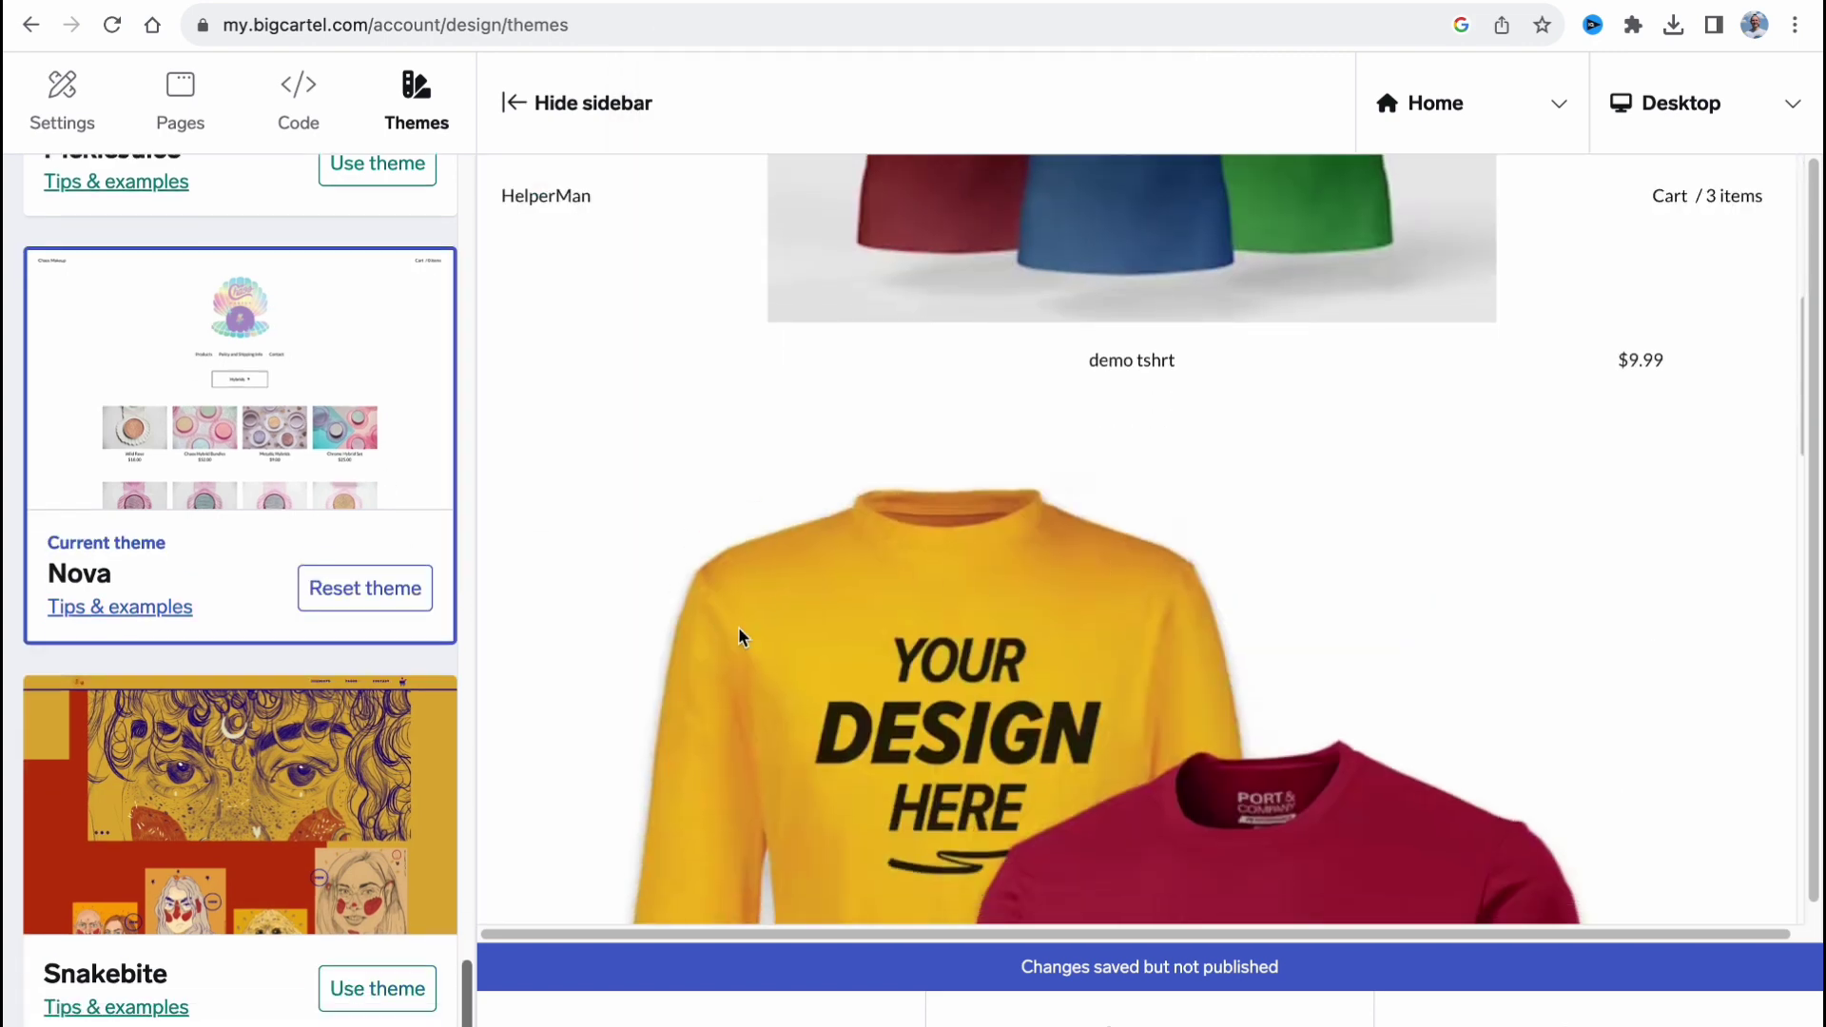
pyautogui.click(385, 900)
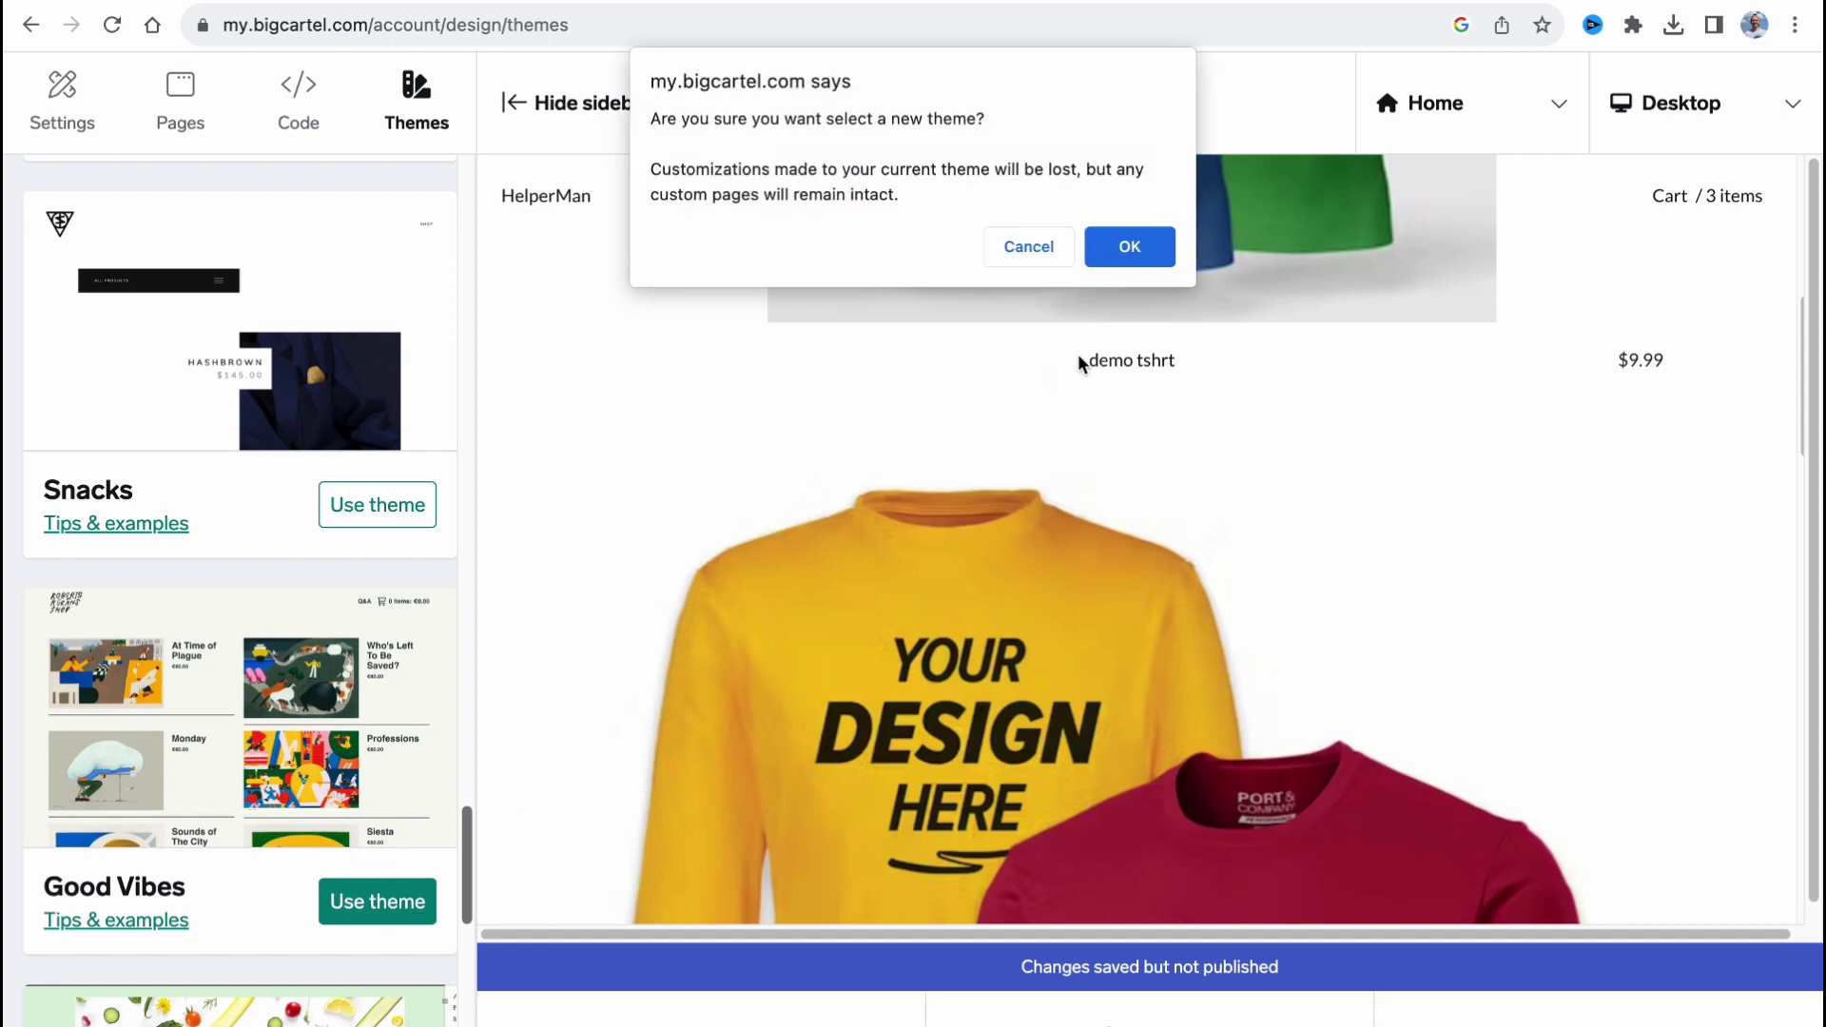
pyautogui.click(1138, 255)
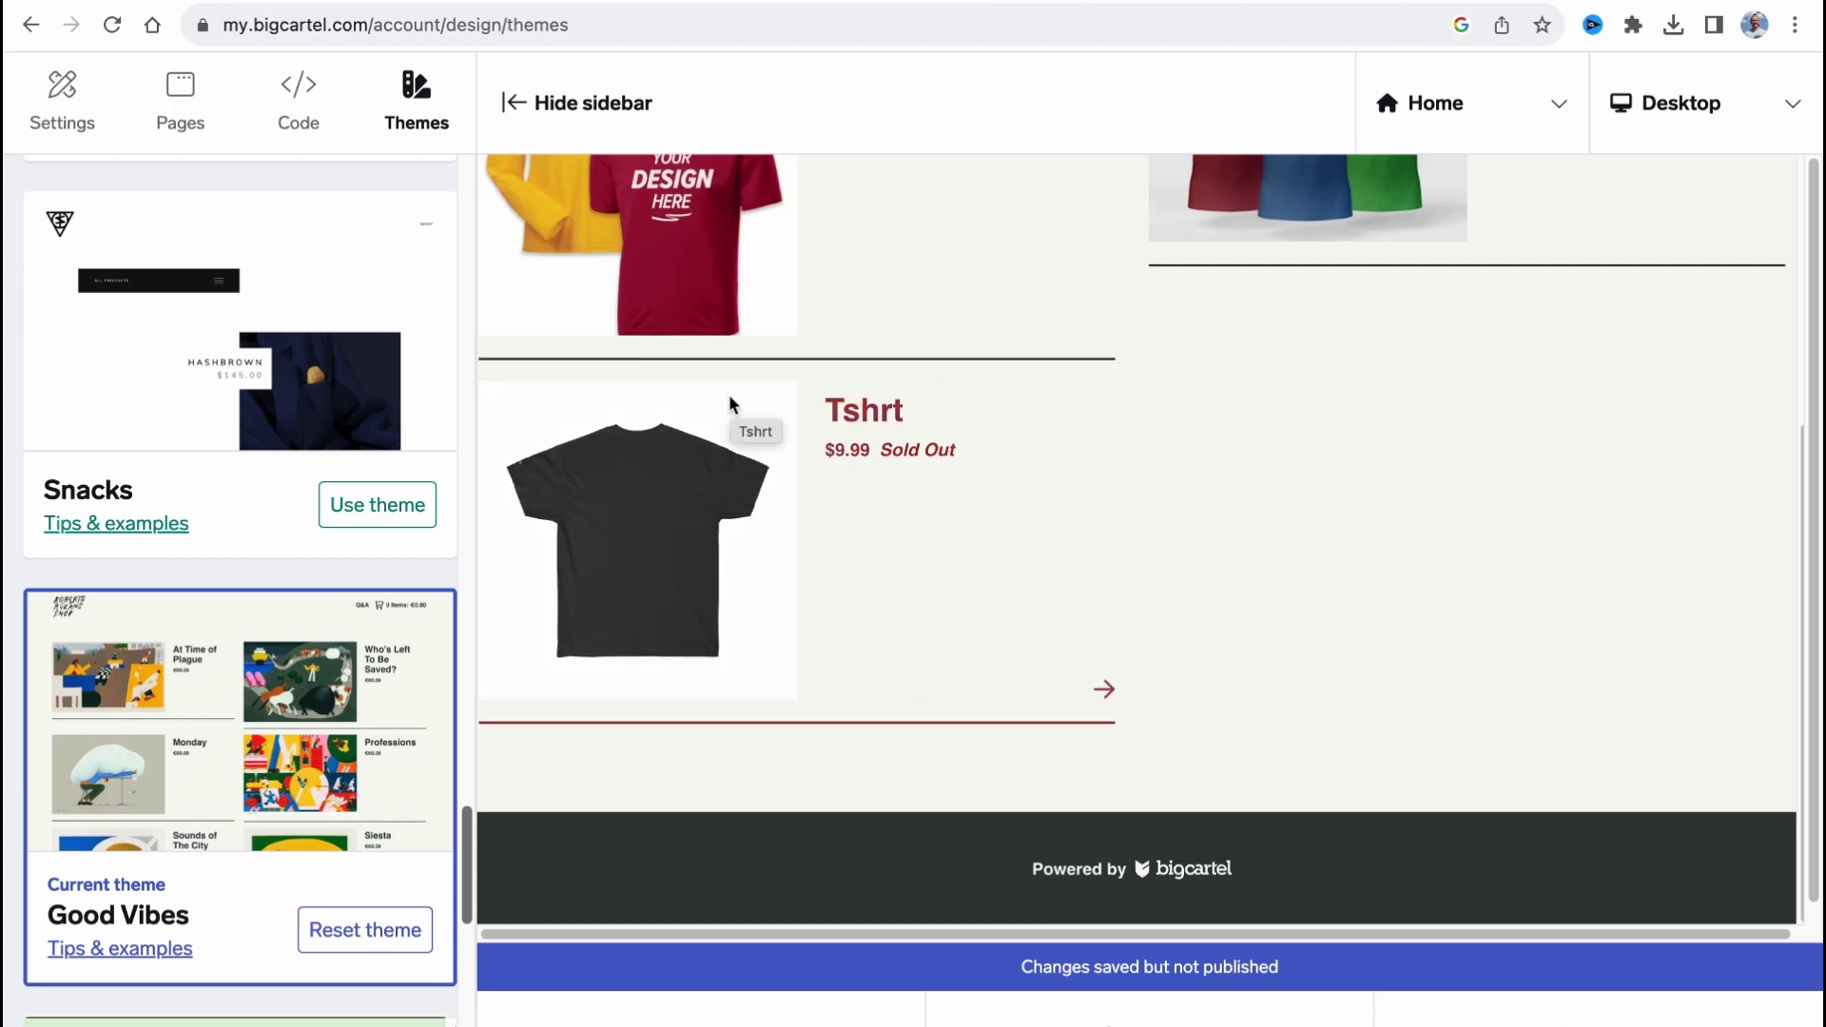
pyautogui.scroll(5, 1017, 495)
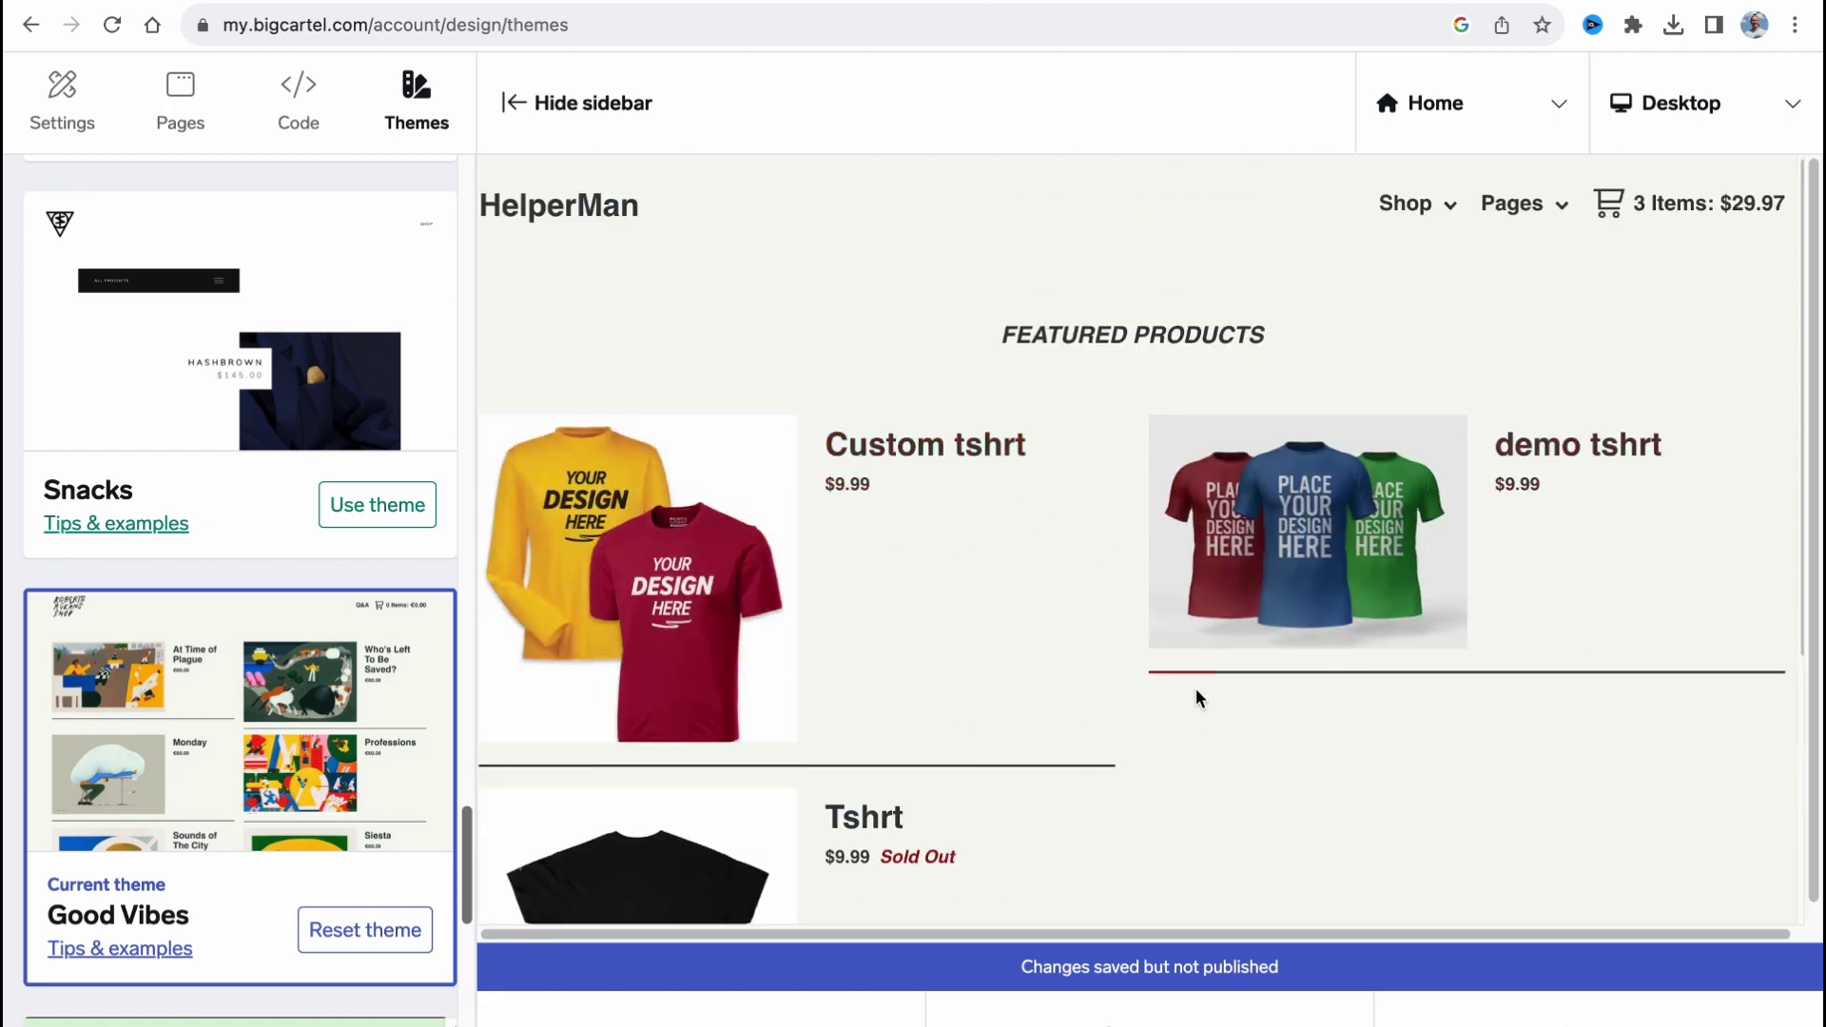
pyautogui.scroll(5, 281, 565)
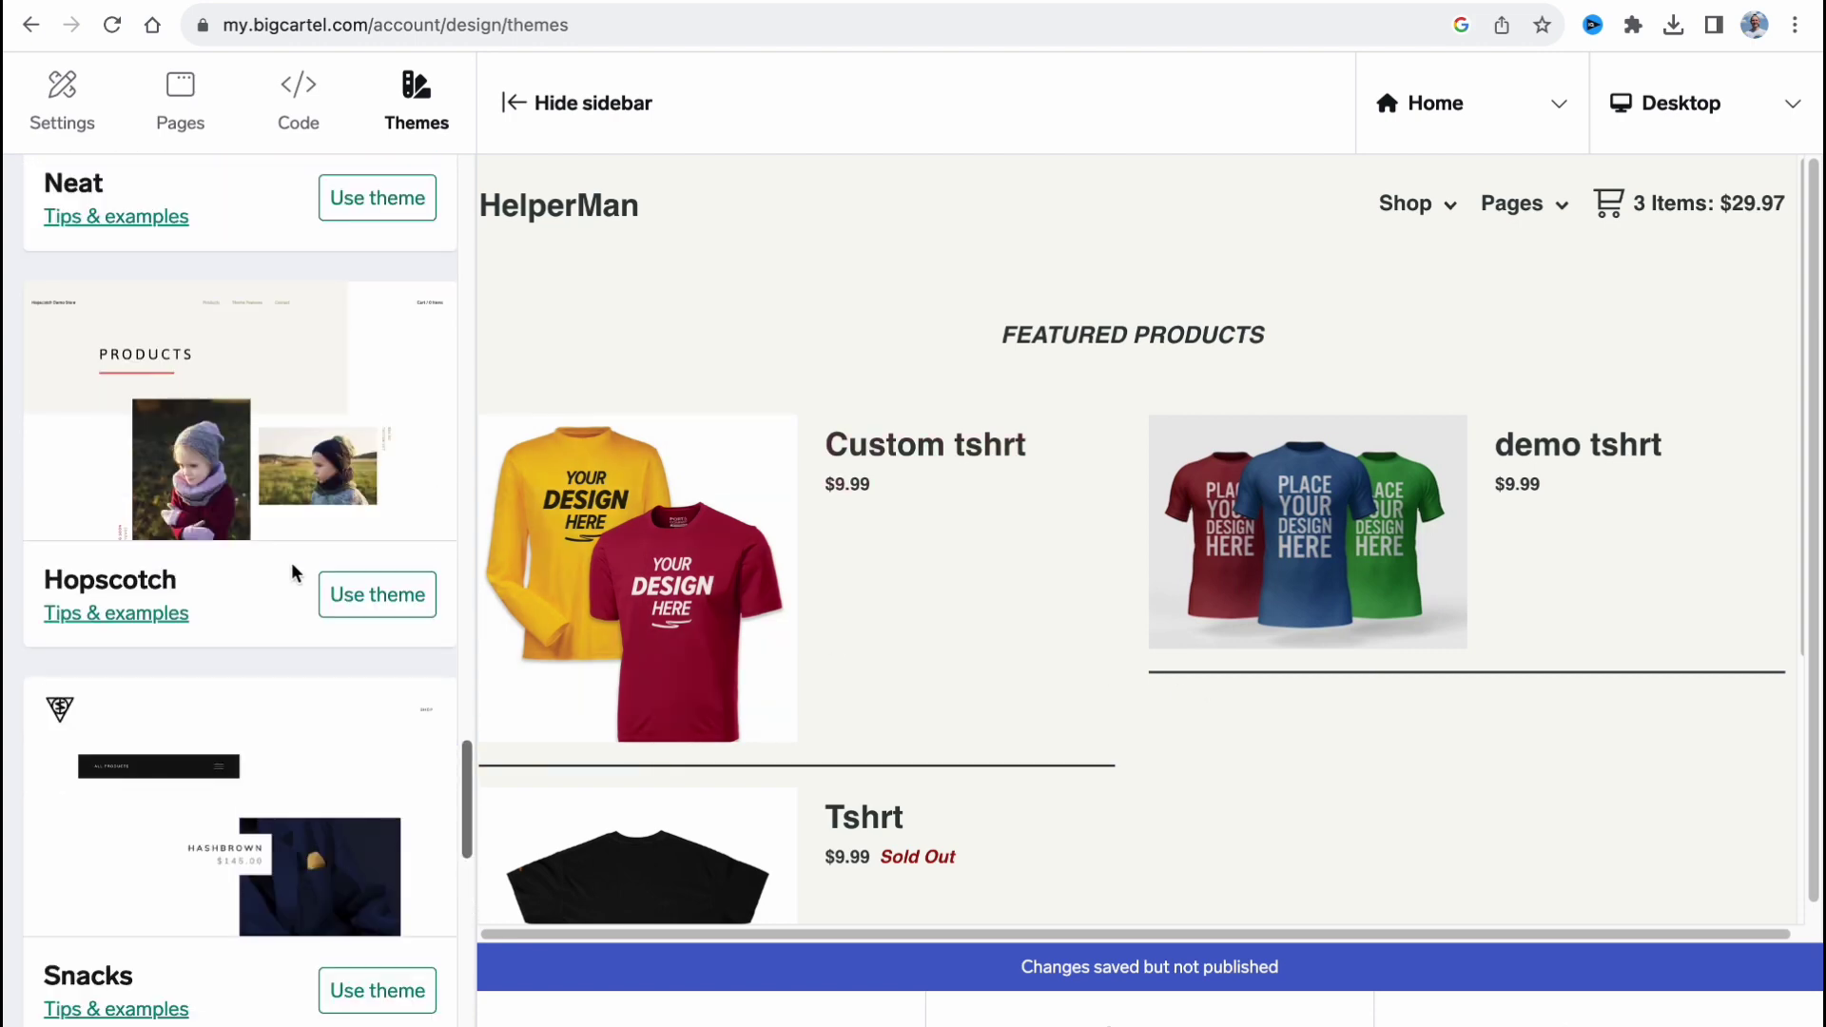
pyautogui.click(397, 594)
pyautogui.click(1129, 247)
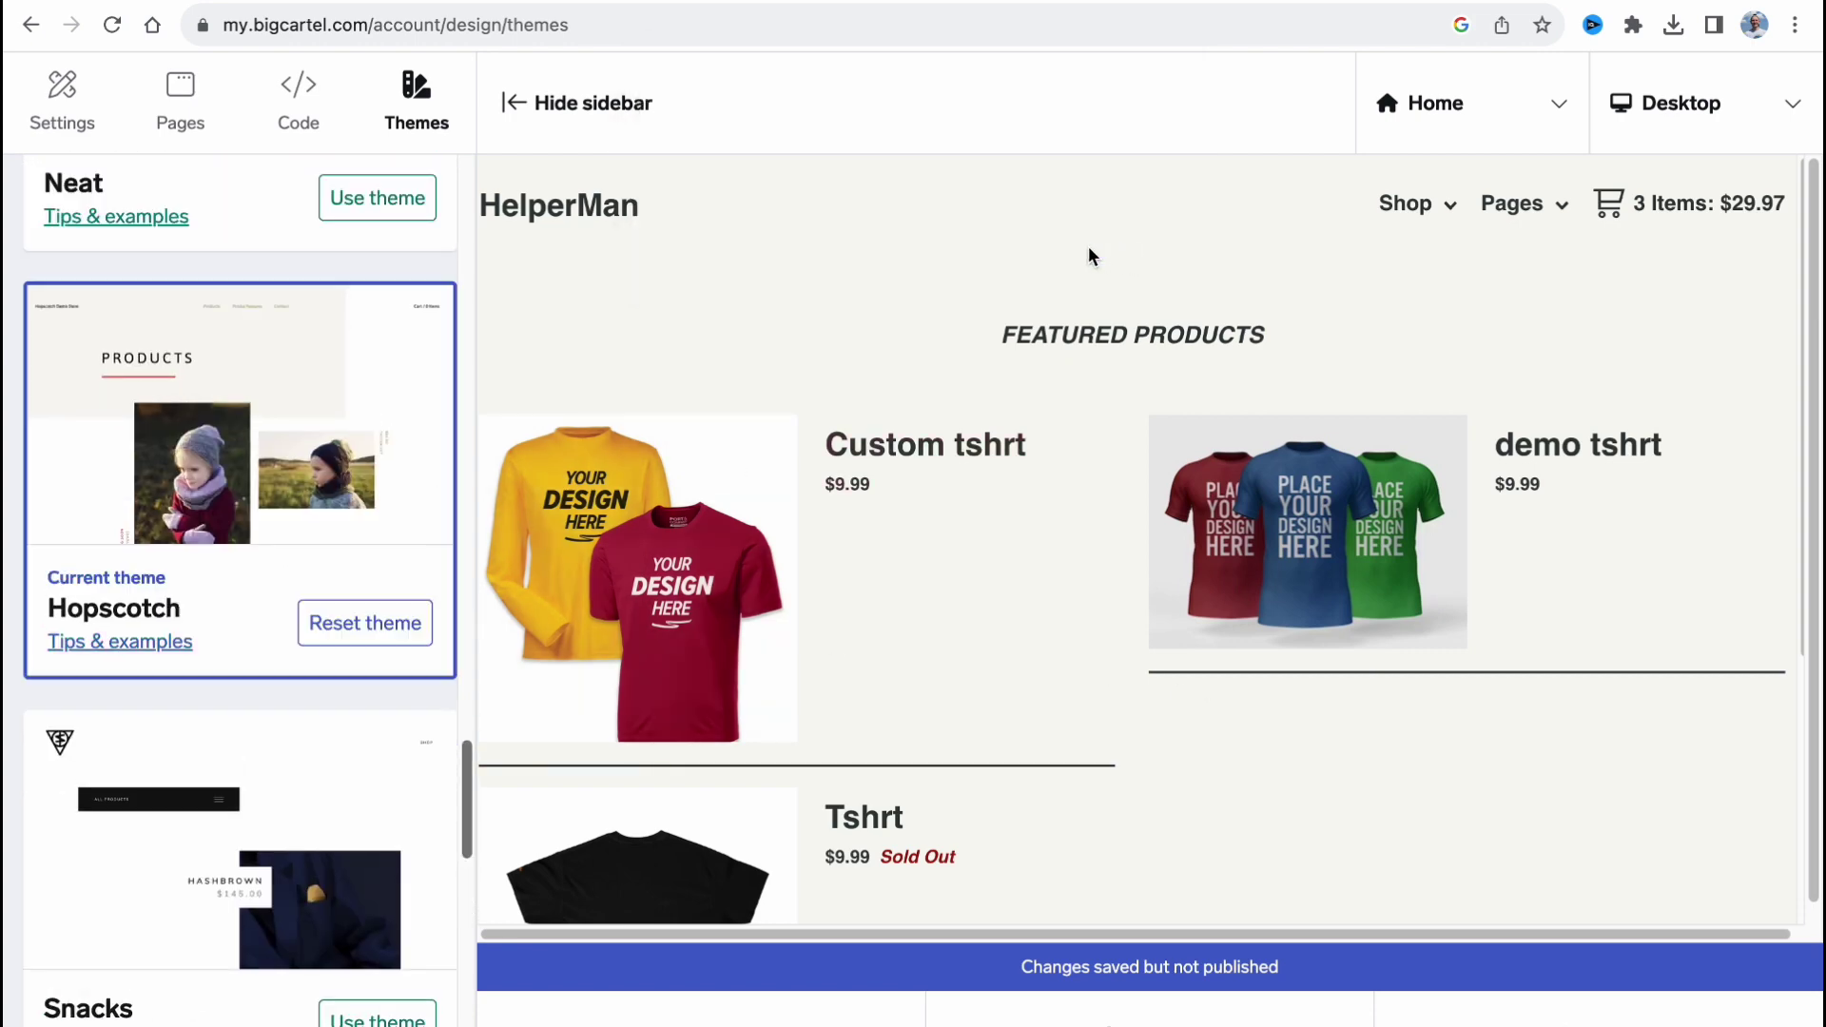
# Step: Switch the shop back to the Sidecar theme and confirm
pyautogui.scroll(-2, 847, 619)
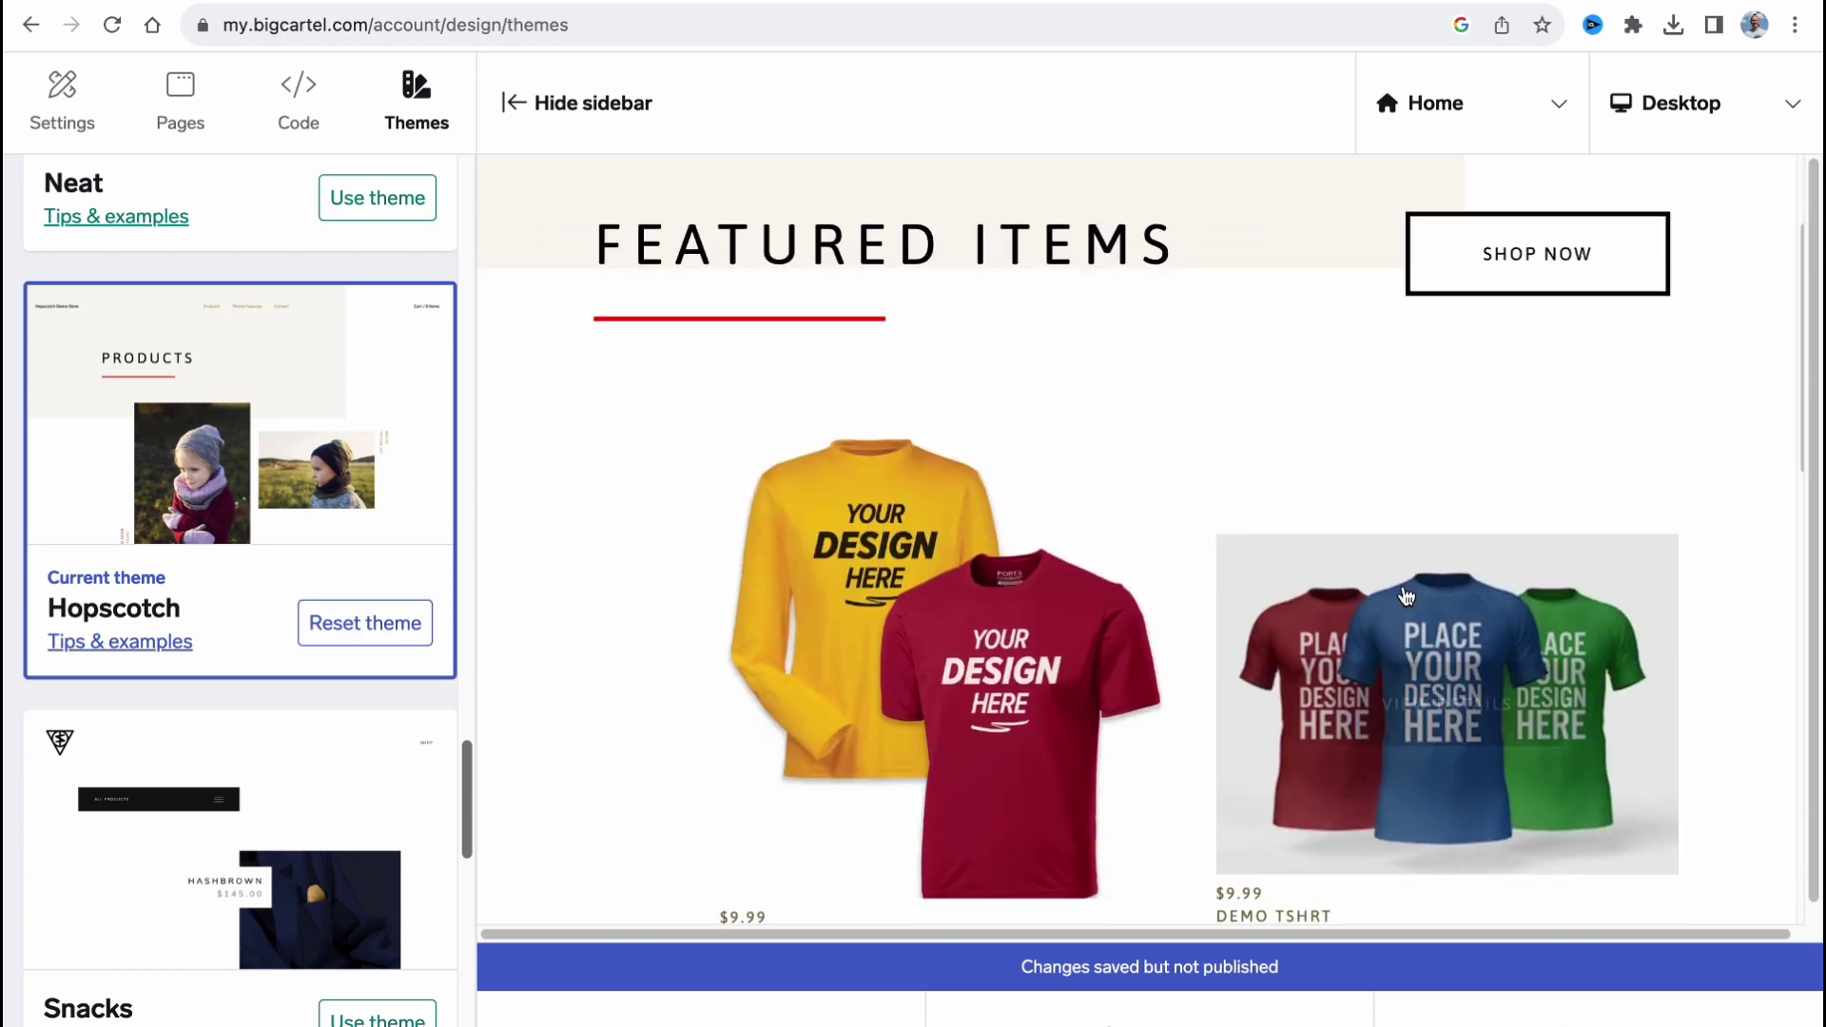
pyautogui.scroll(4, 240, 520)
pyautogui.scroll(10, 240, 520)
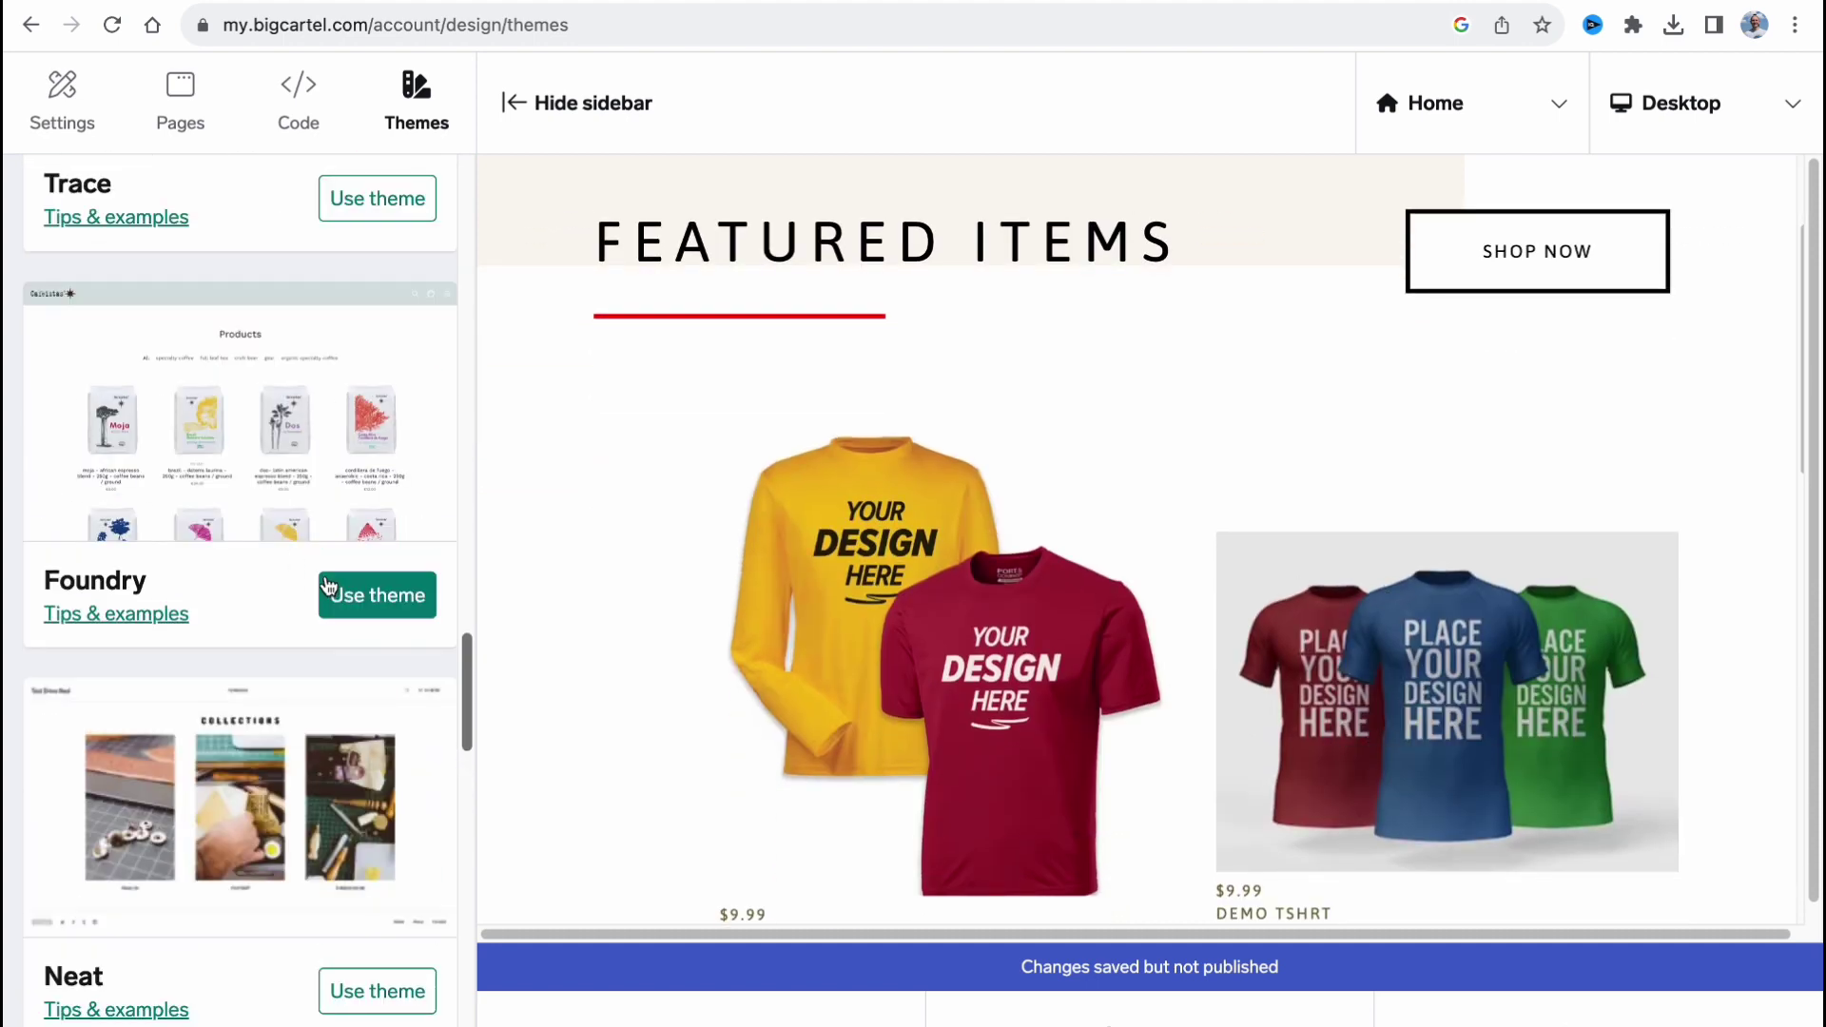
pyautogui.scroll(6, 333, 591)
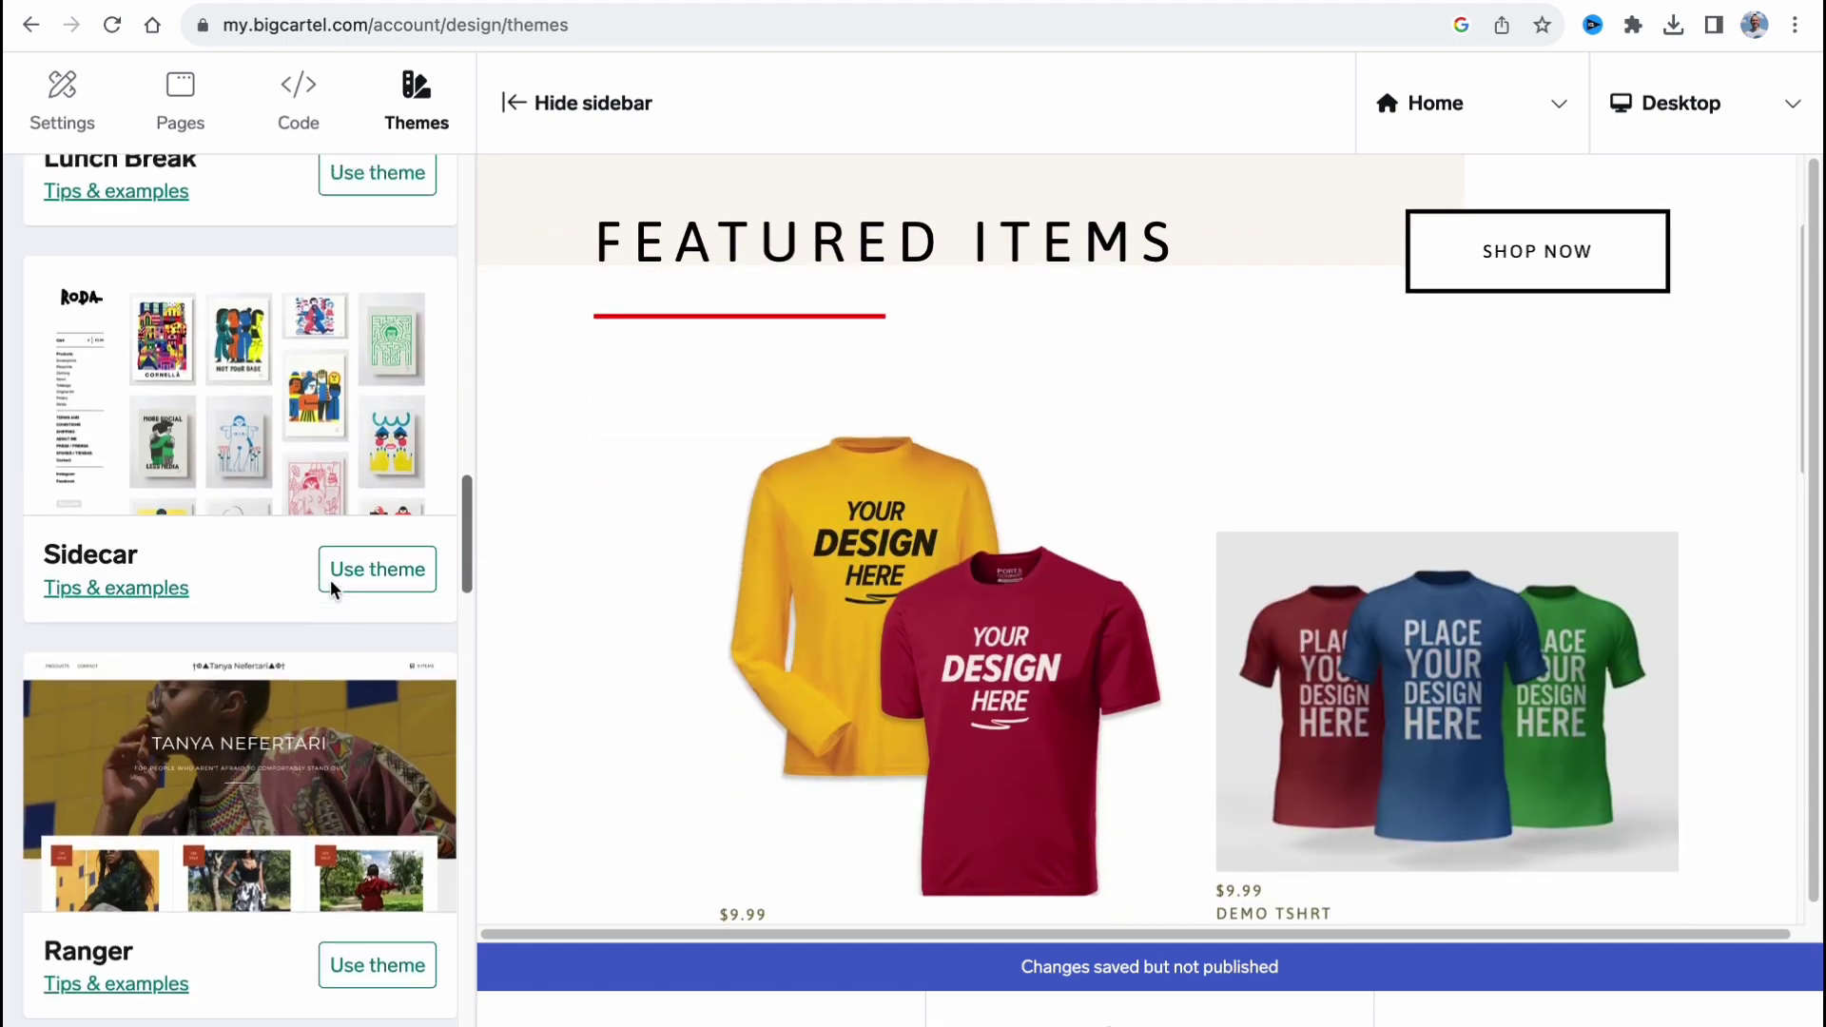
pyautogui.click(391, 585)
pyautogui.click(1134, 249)
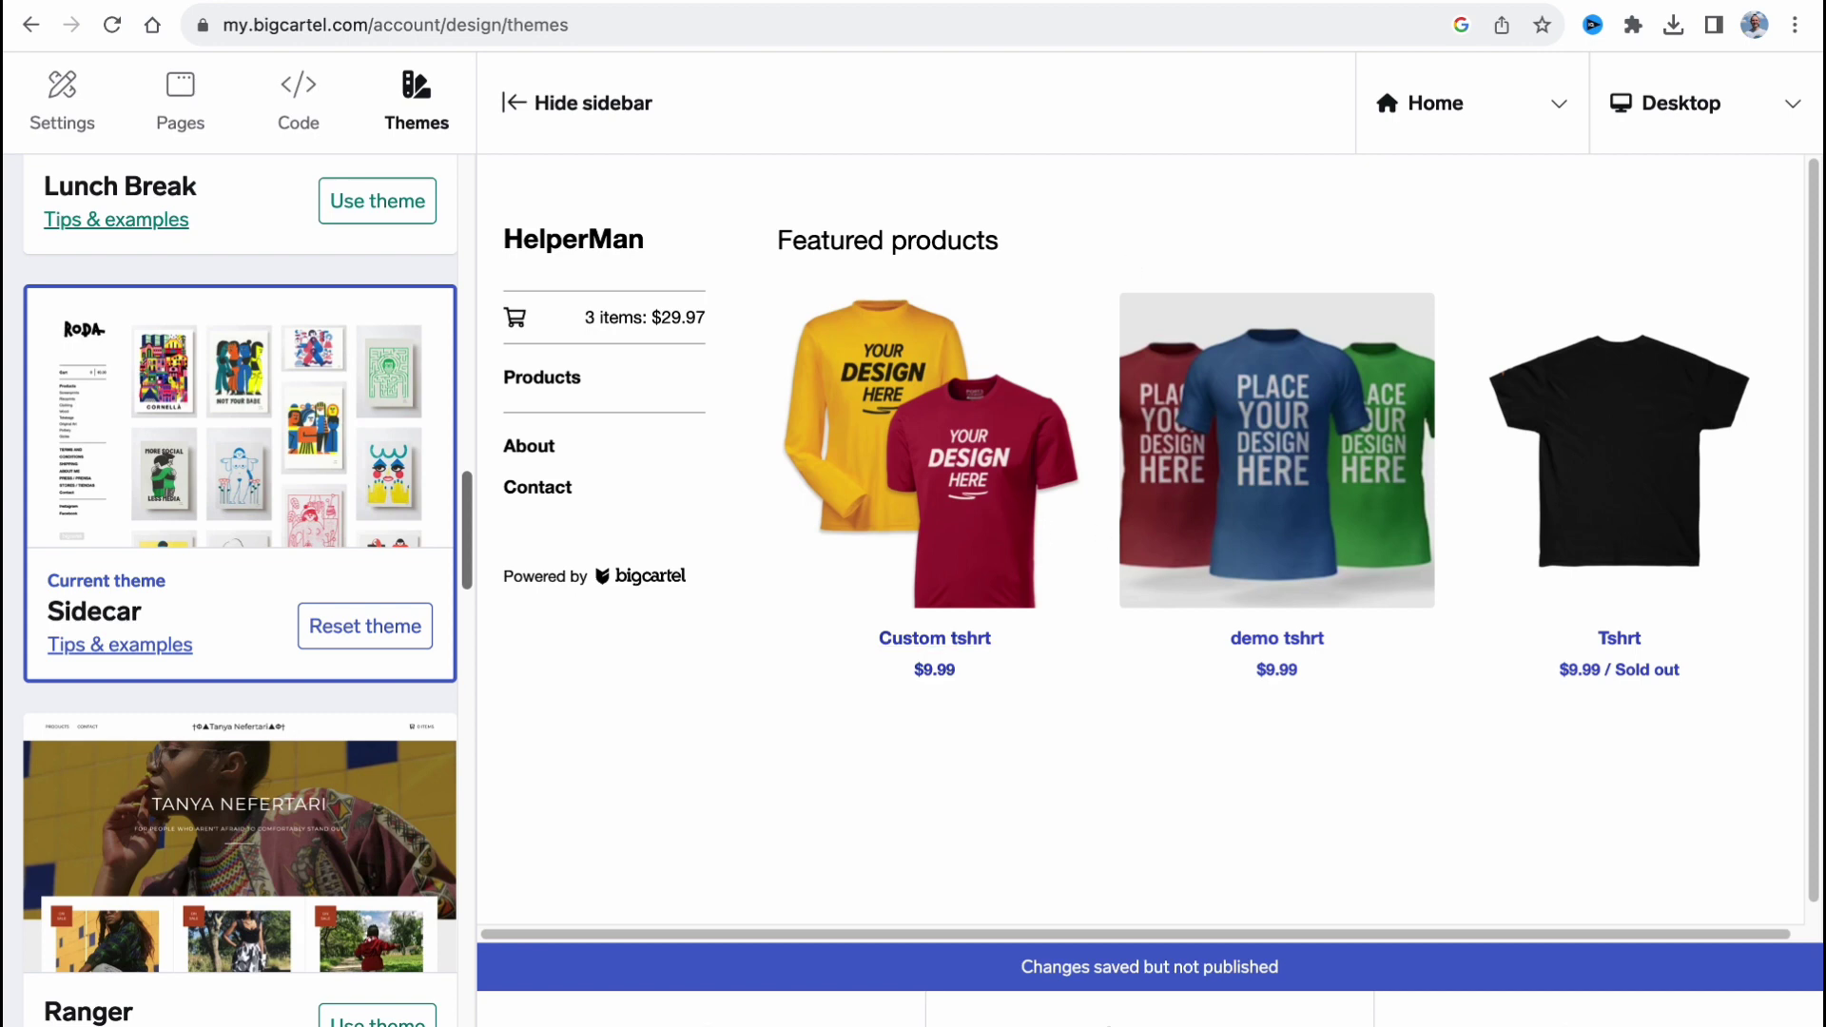
# Step: View the Custom tshrt page, return home, and add demo tshrt to the preview cart
pyautogui.click(948, 526)
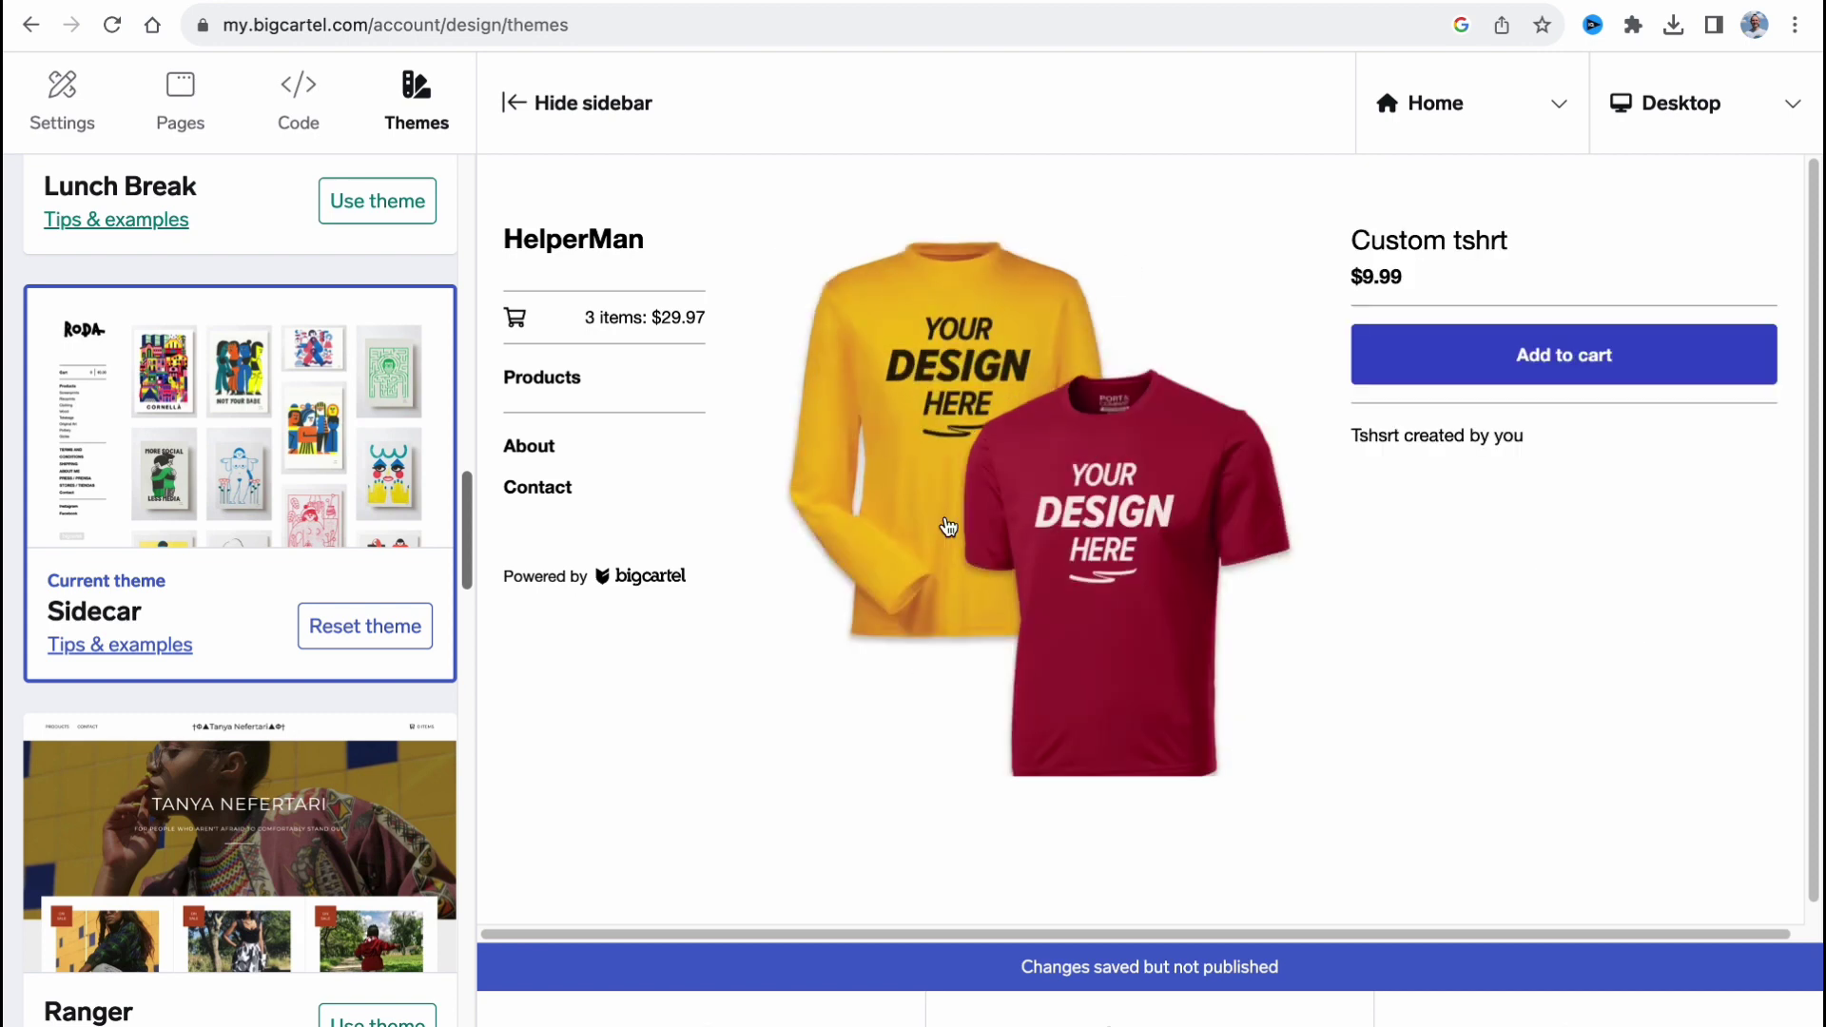
pyautogui.click(34, 25)
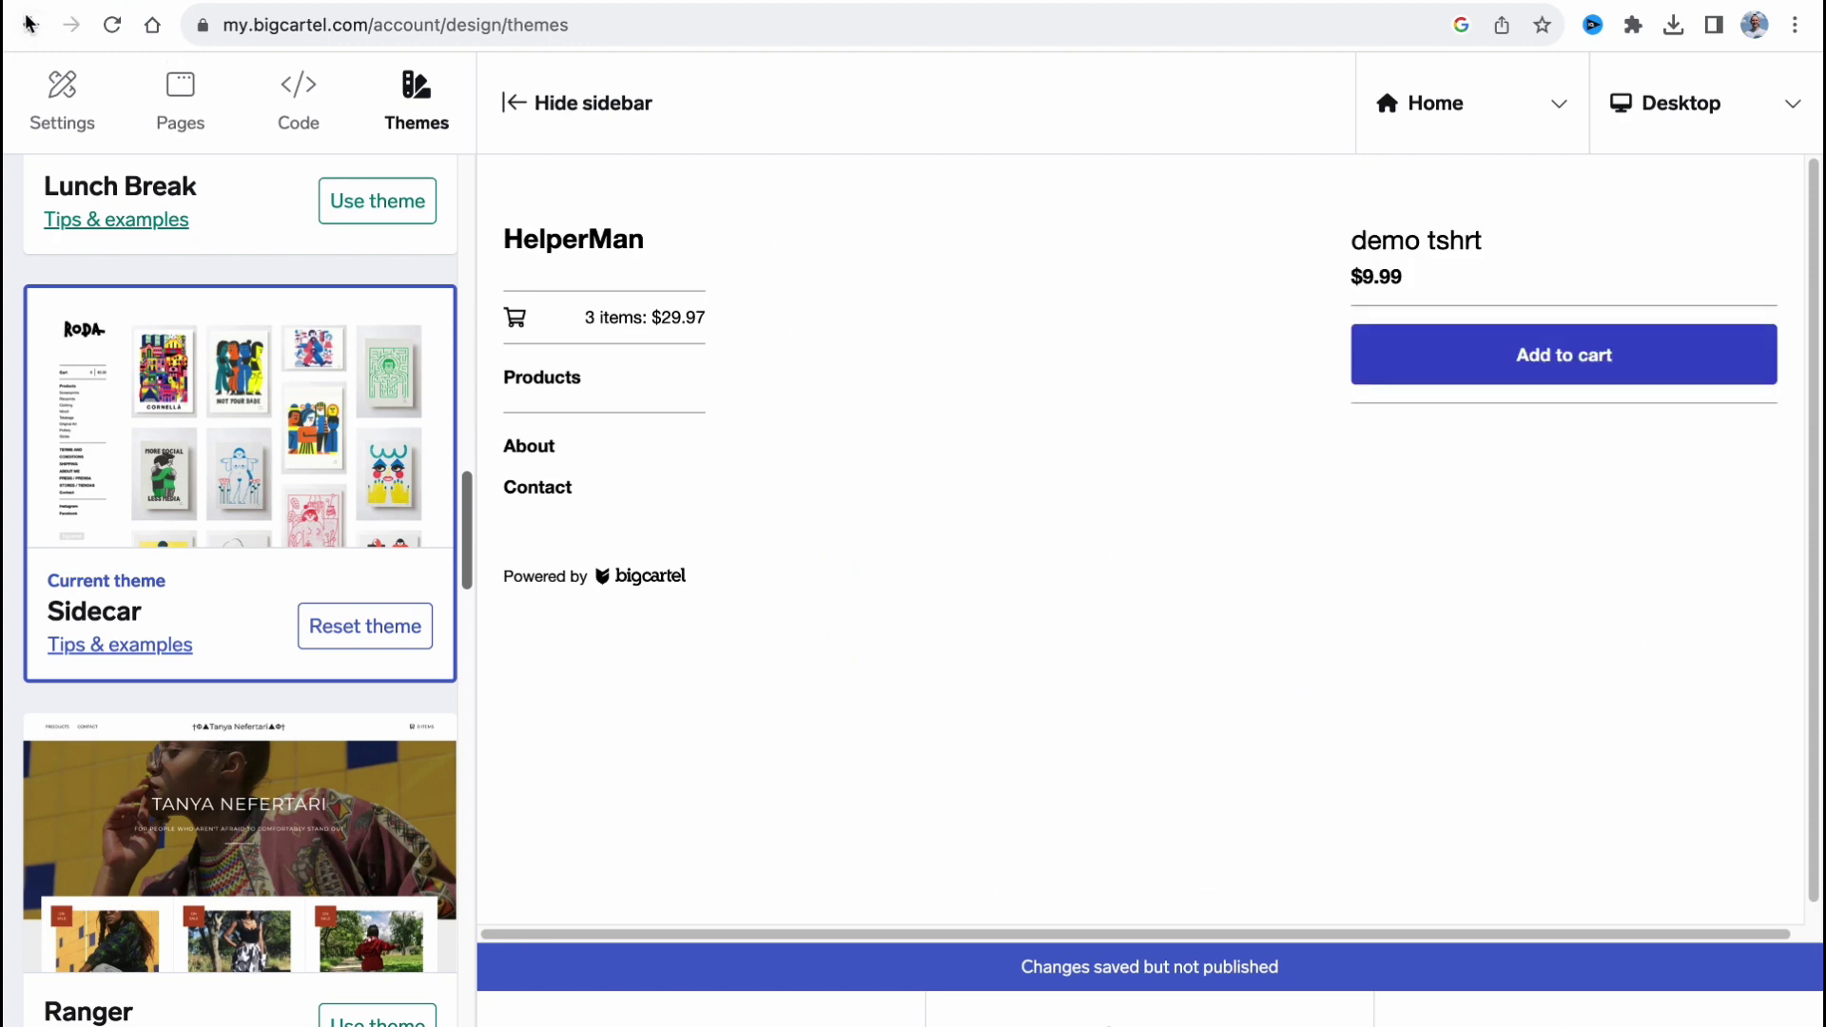
pyautogui.click(1628, 369)
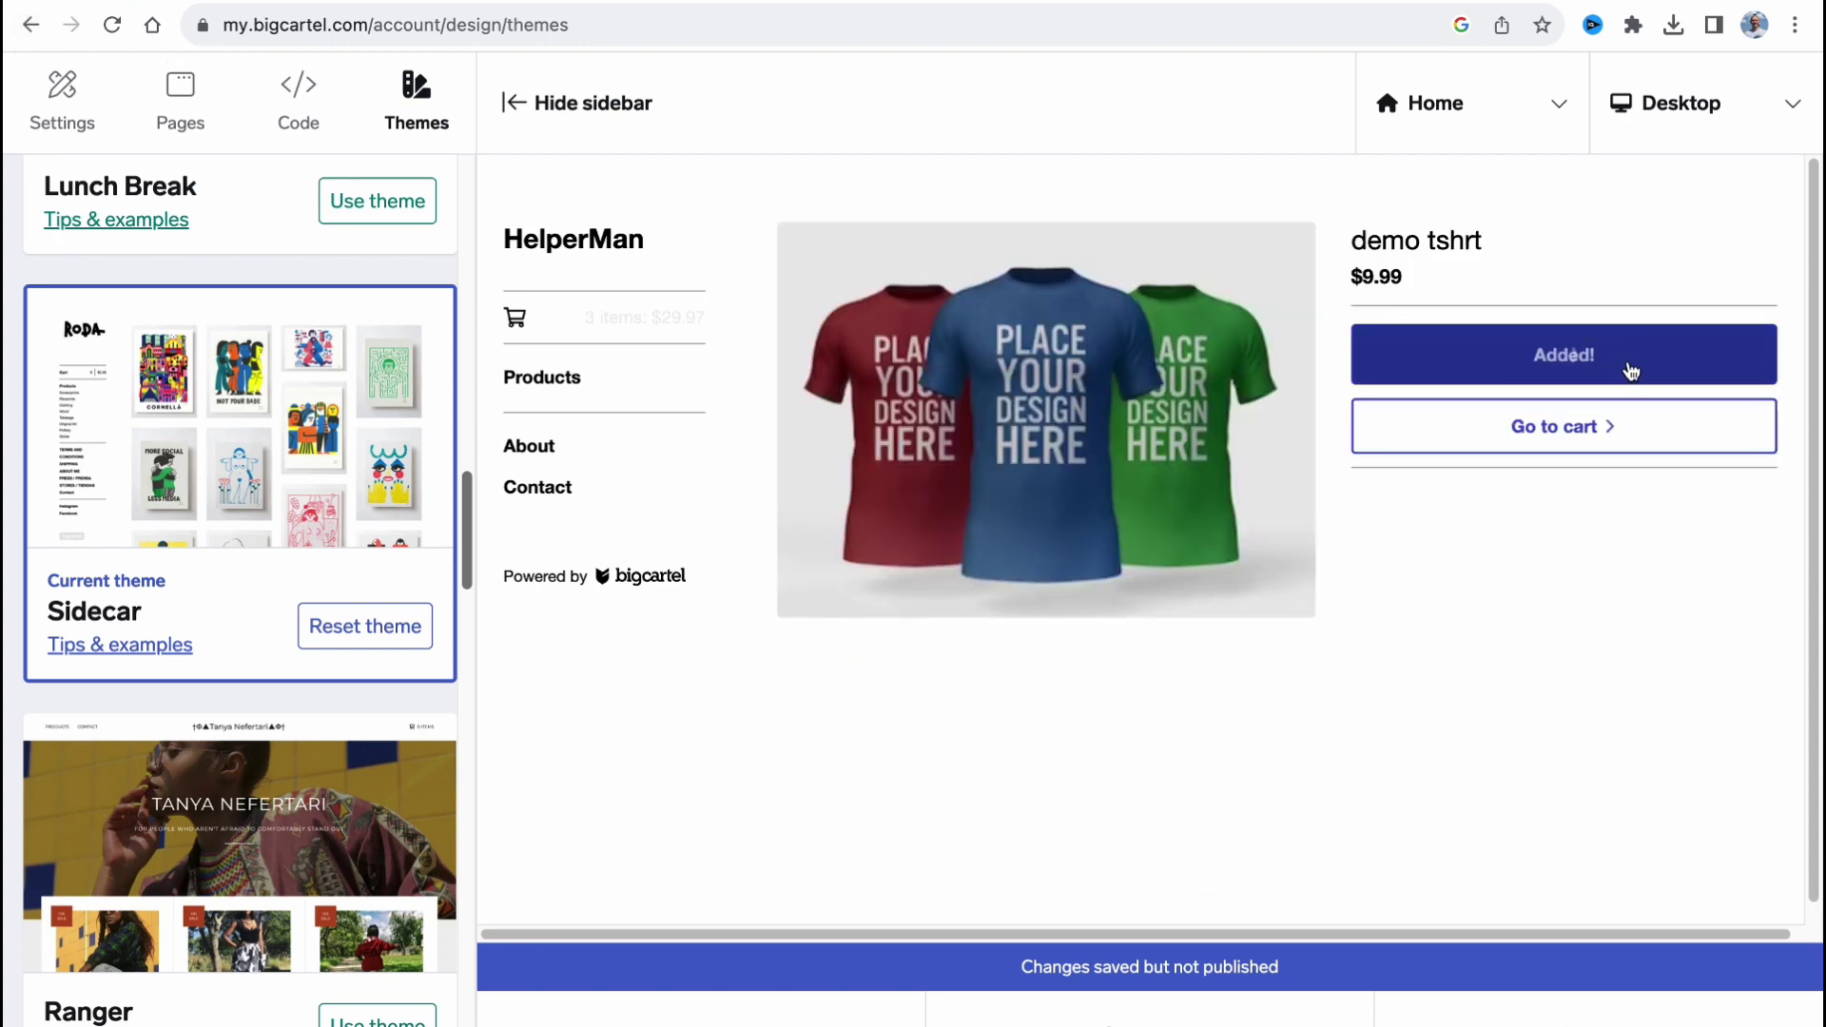
pyautogui.click(31, 25)
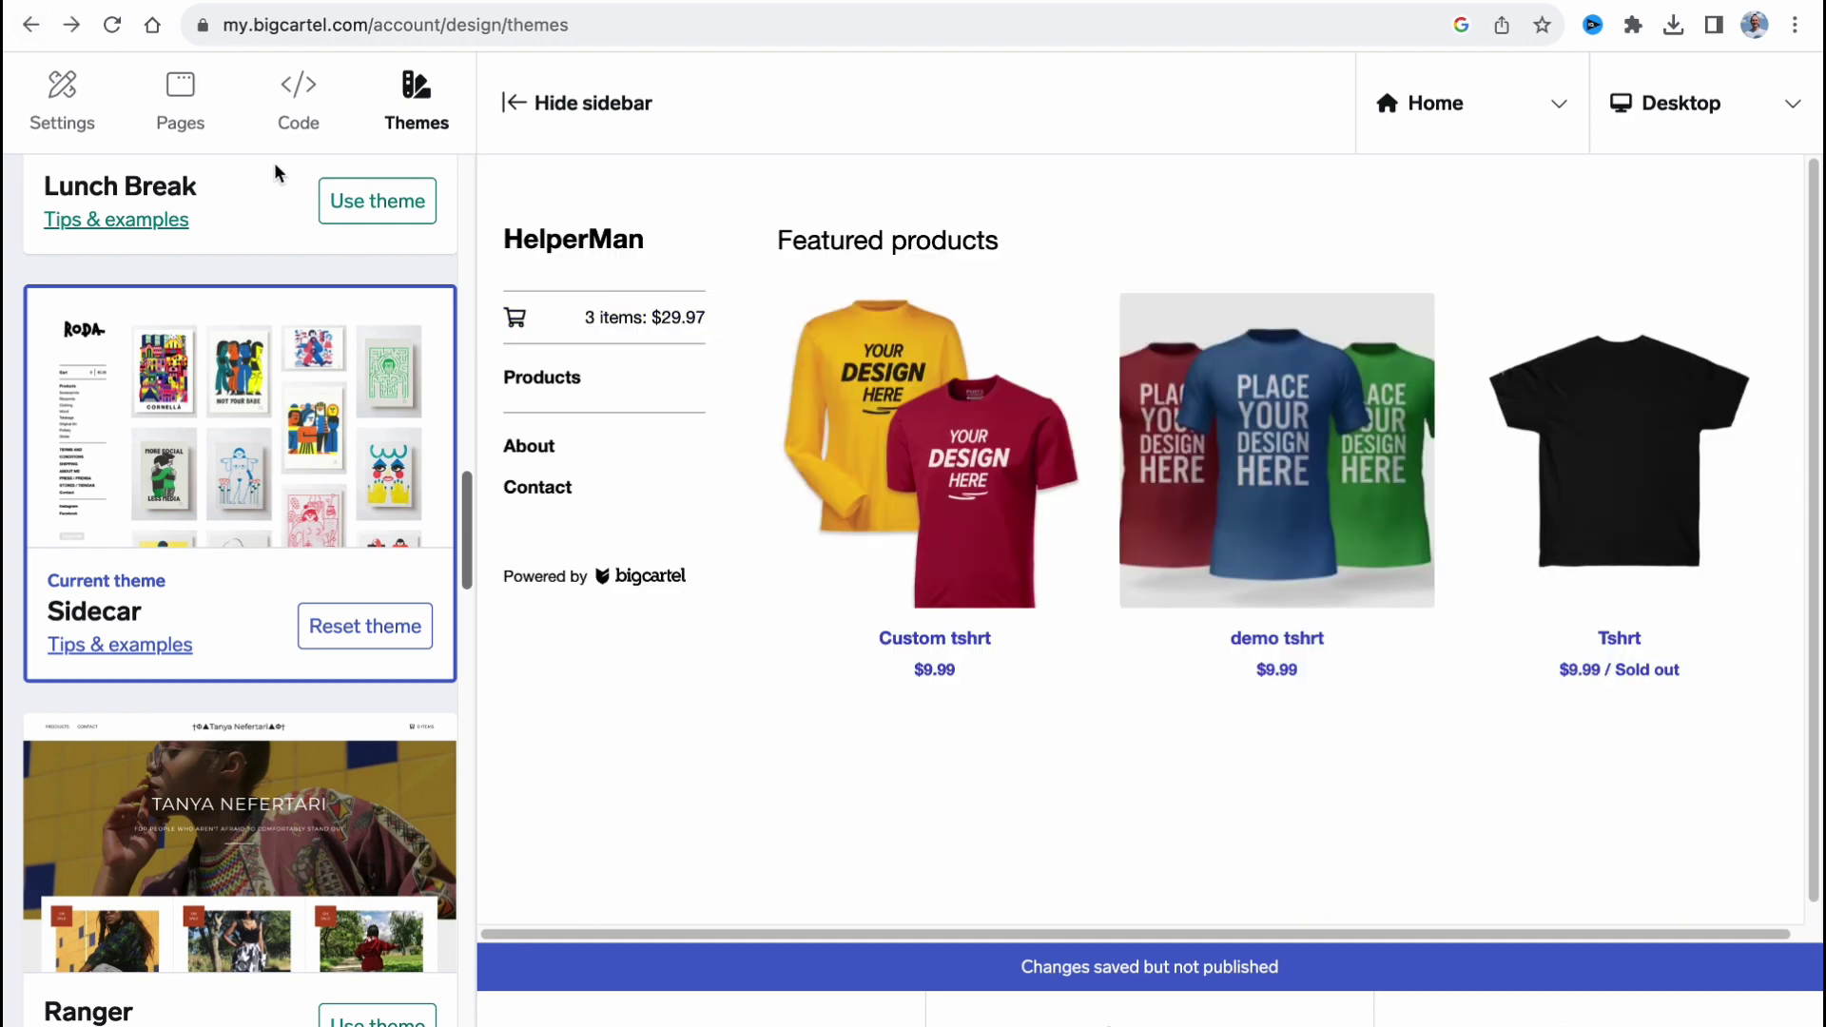
# Step: Go from the theme code settings to the Pages panel listing the About page
pyautogui.click(302, 96)
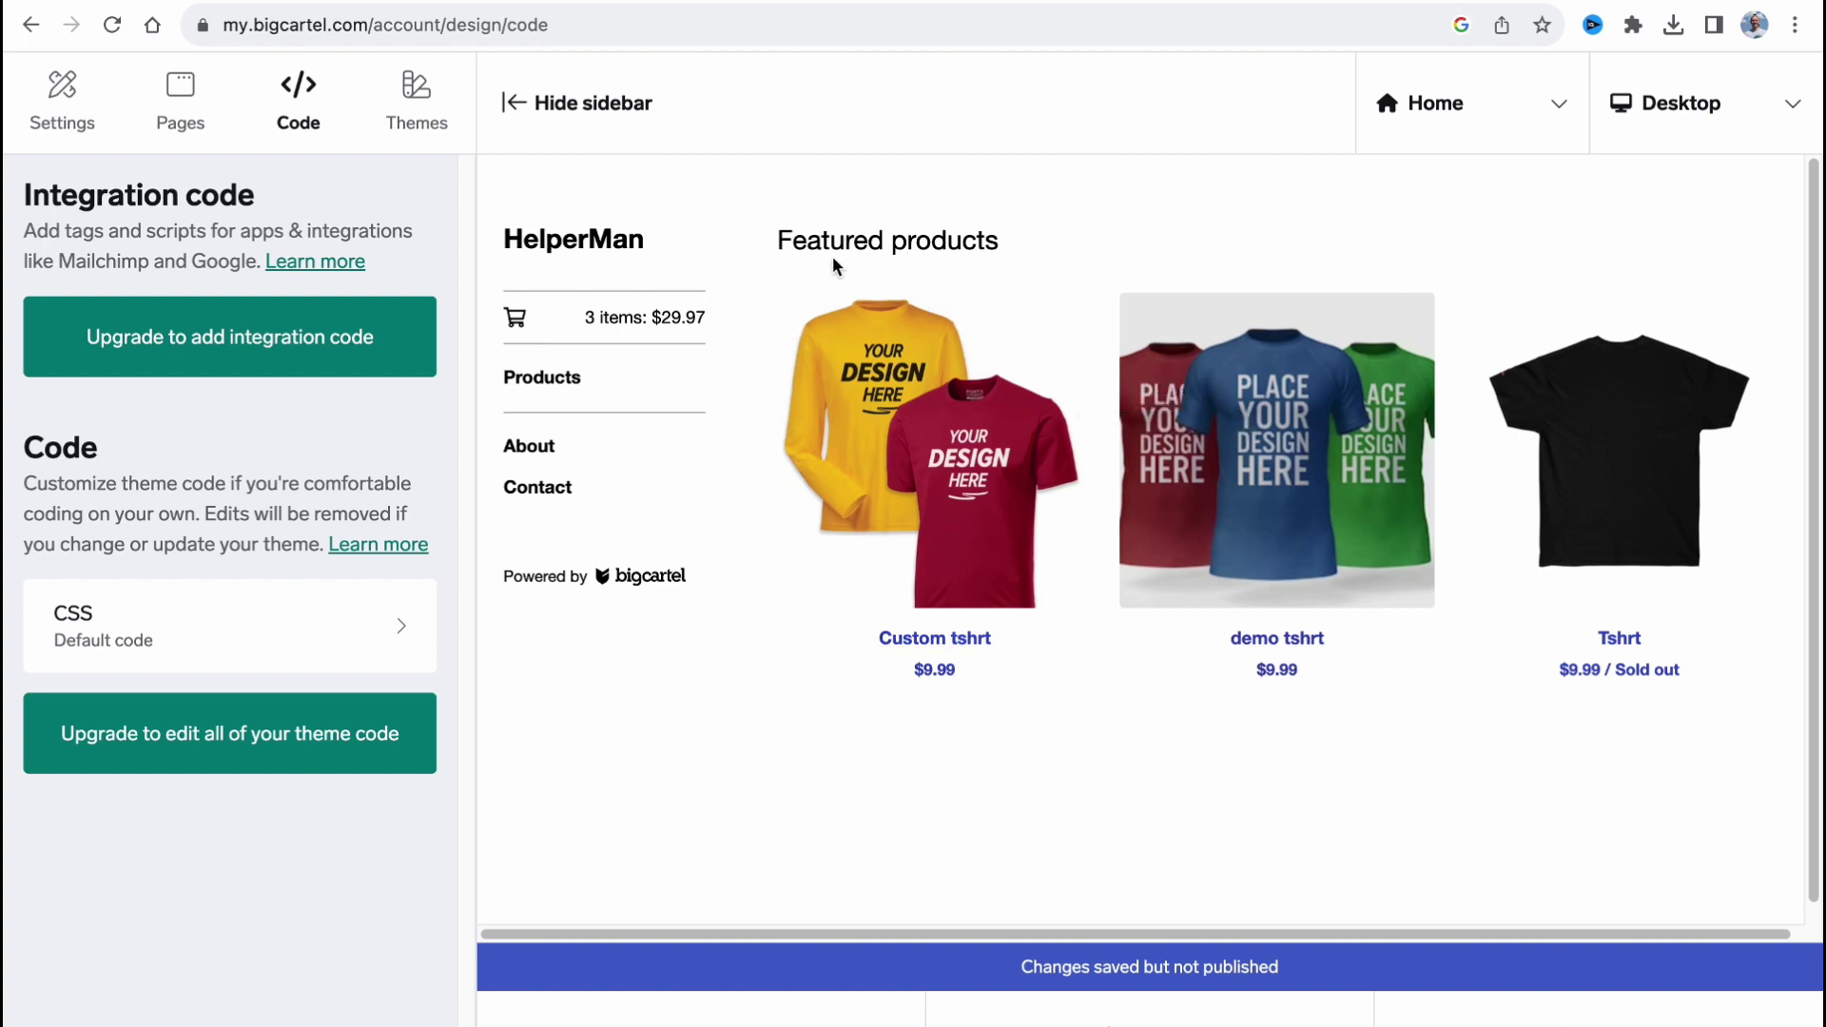
pyautogui.click(184, 119)
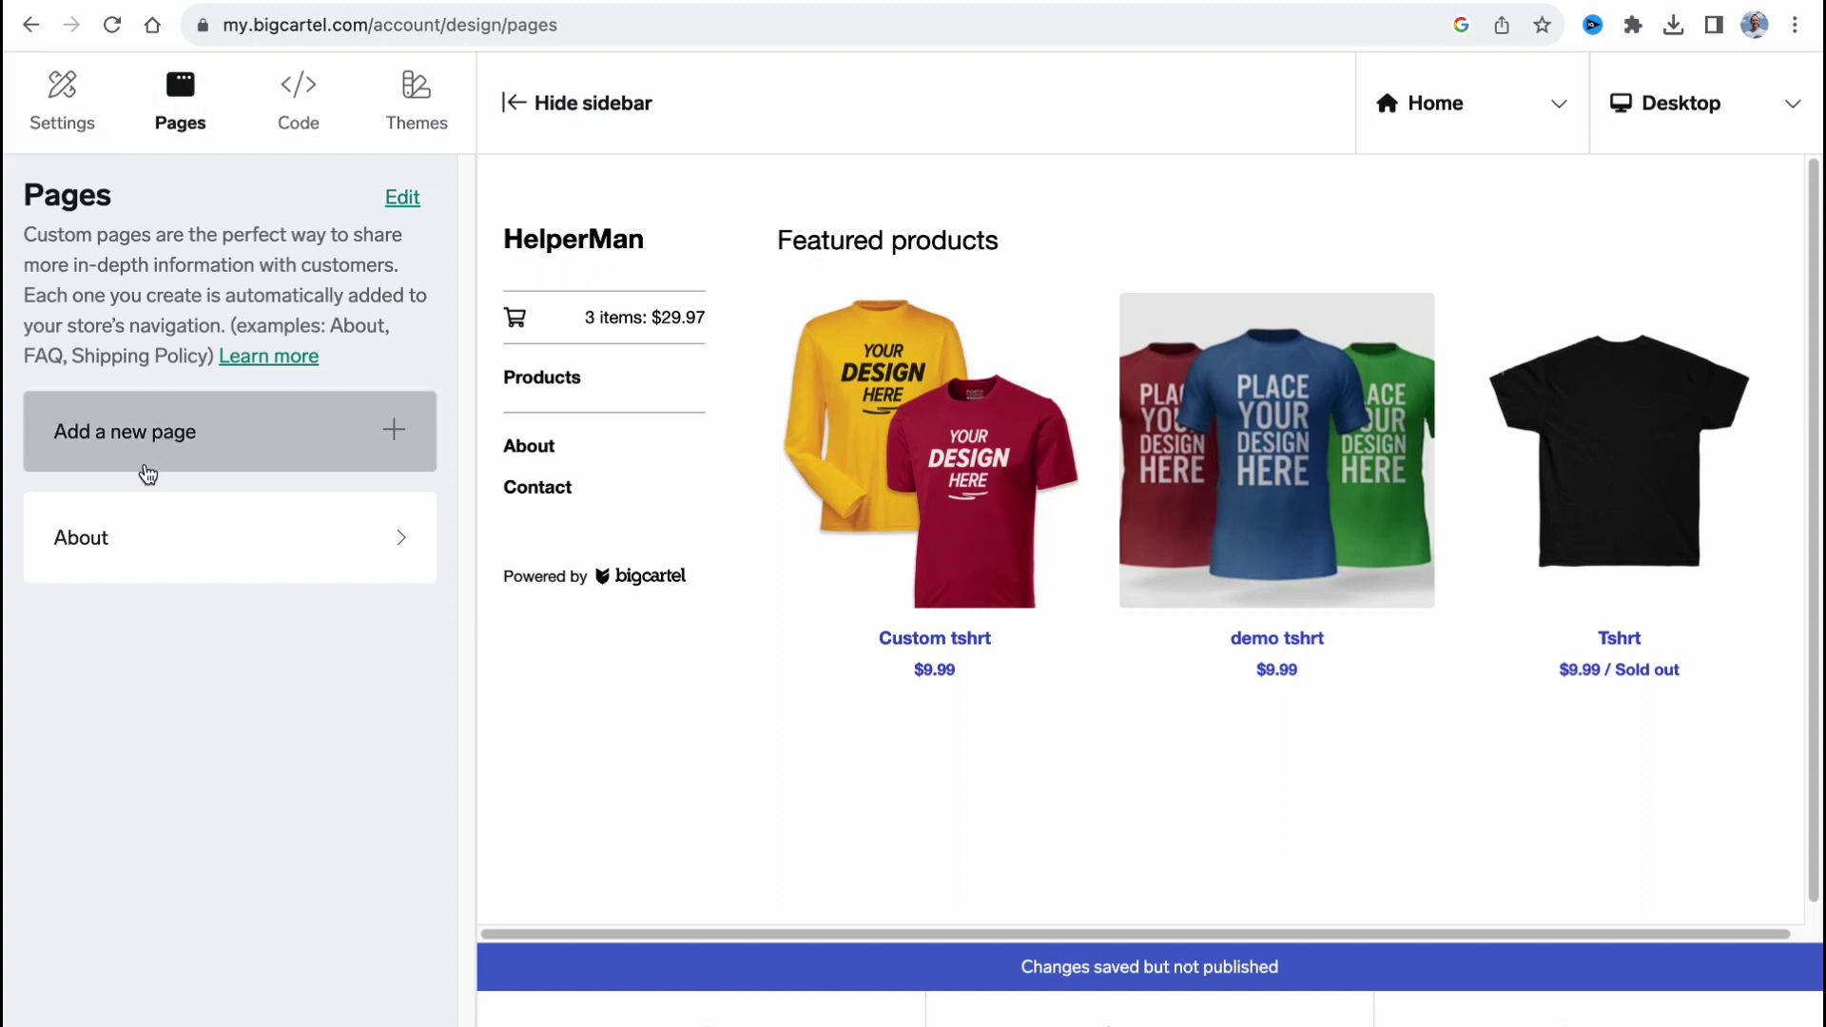
pyautogui.click(158, 553)
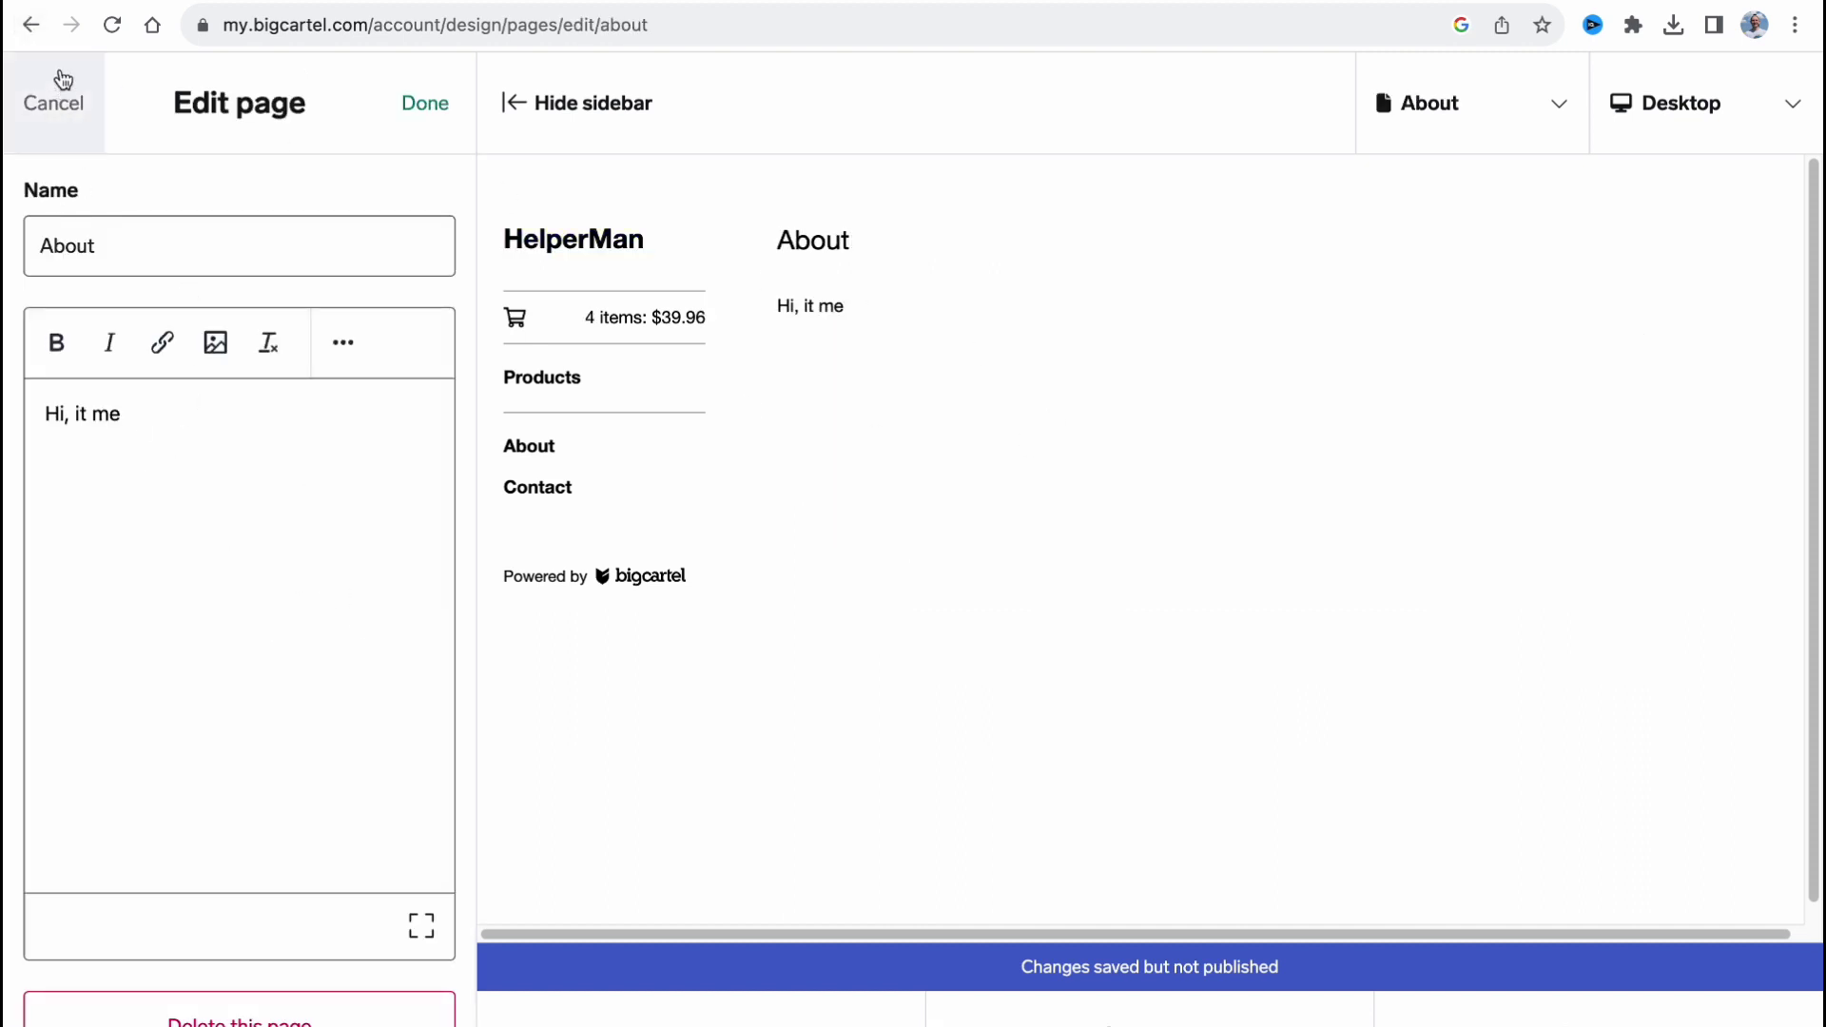
pyautogui.click(27, 26)
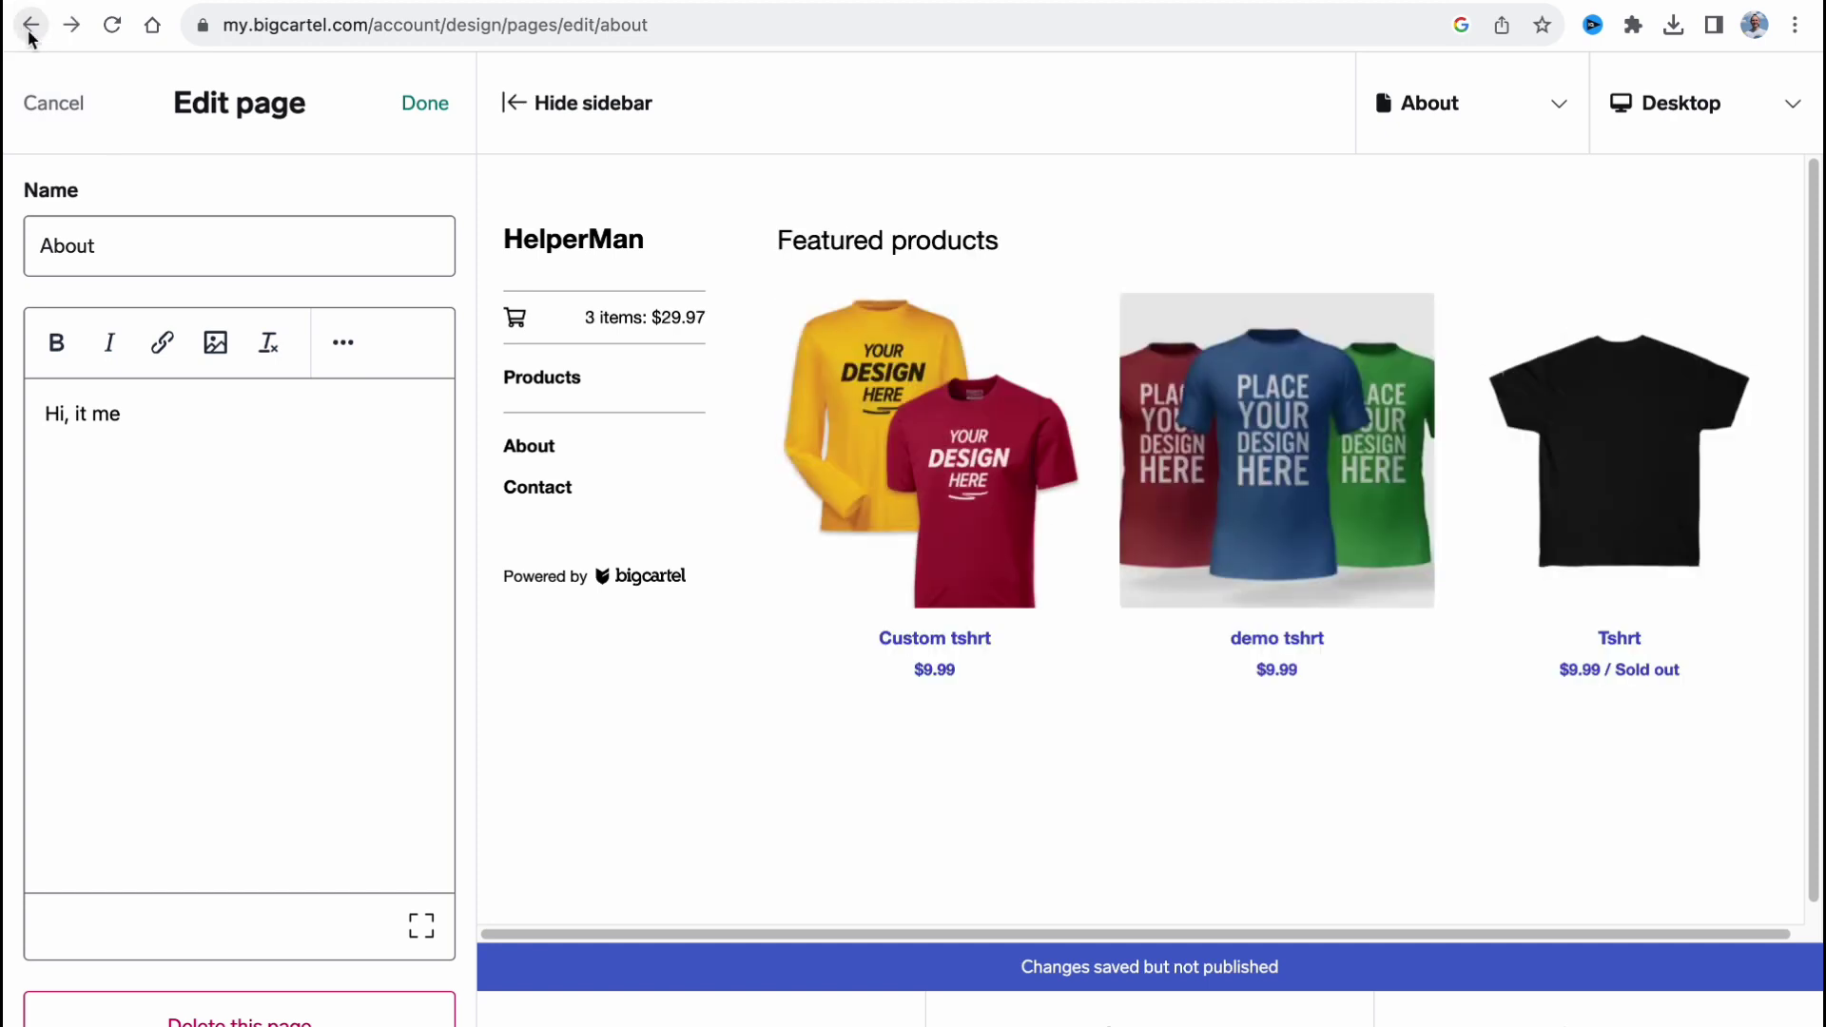
pyautogui.click(411, 107)
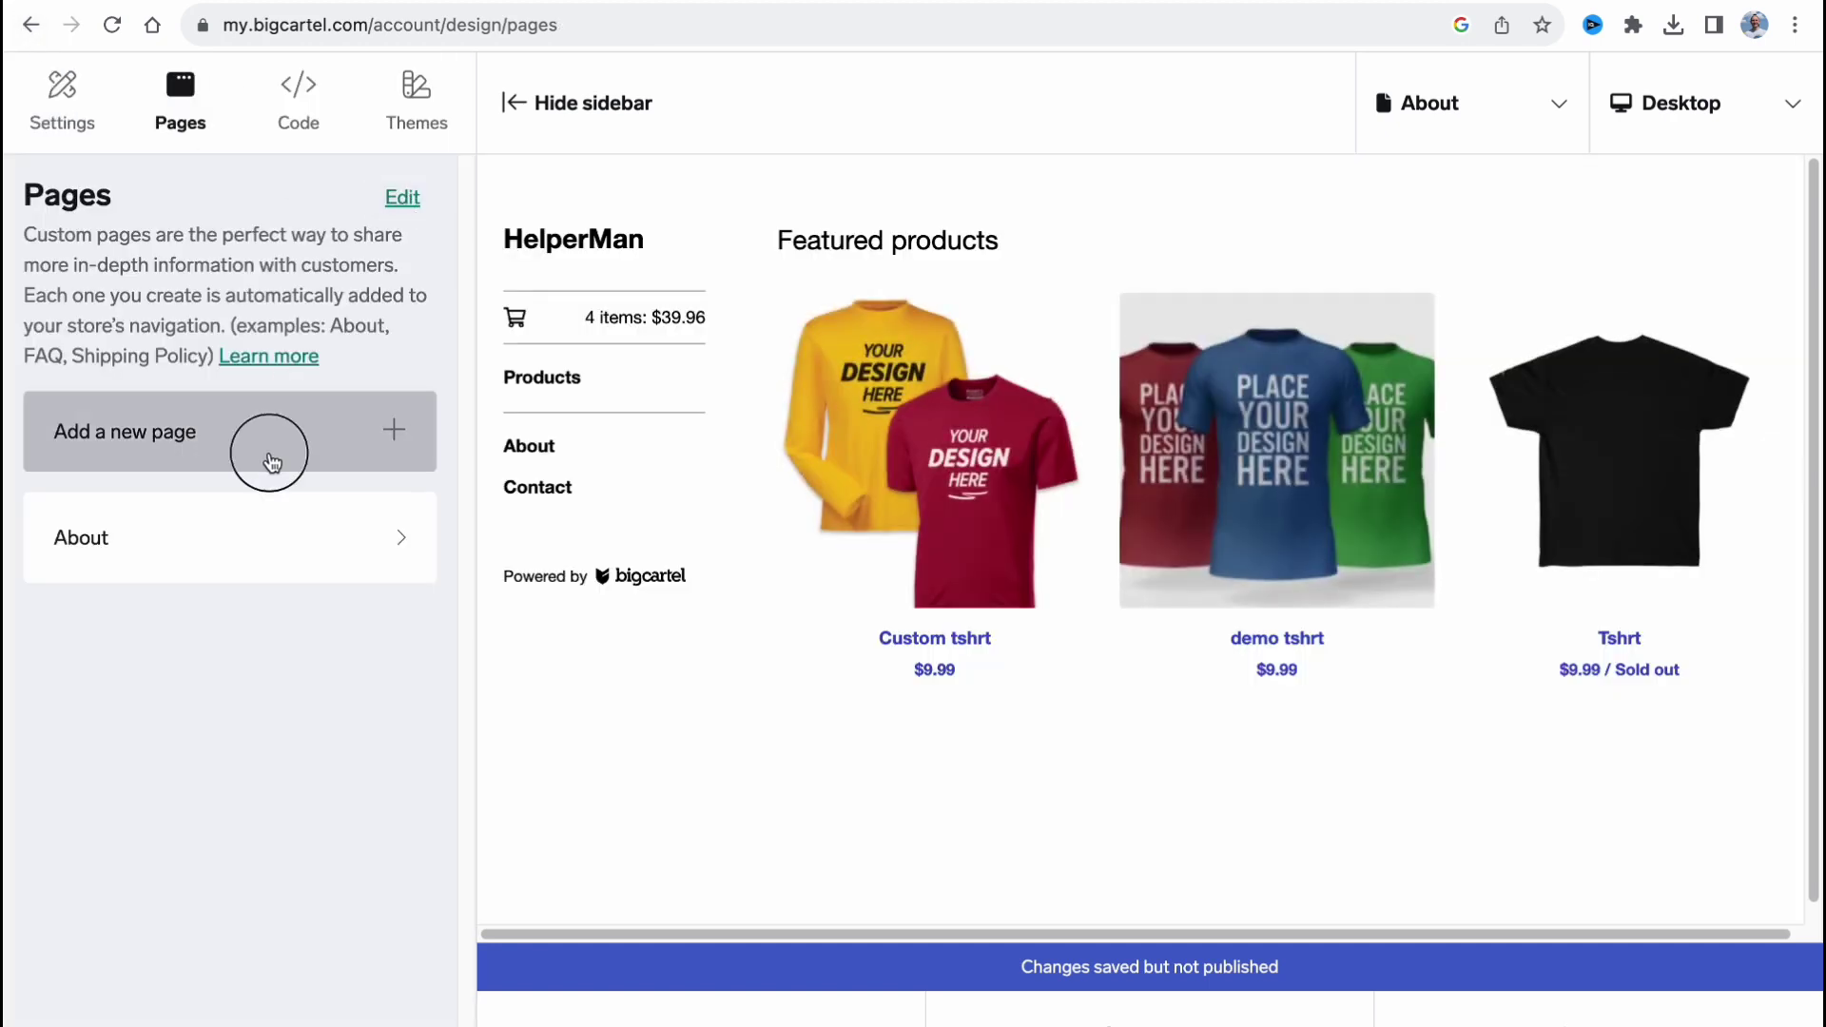
# Step: Cancel a blank new page after its name error, then show the Settings panel
pyautogui.click(269, 455)
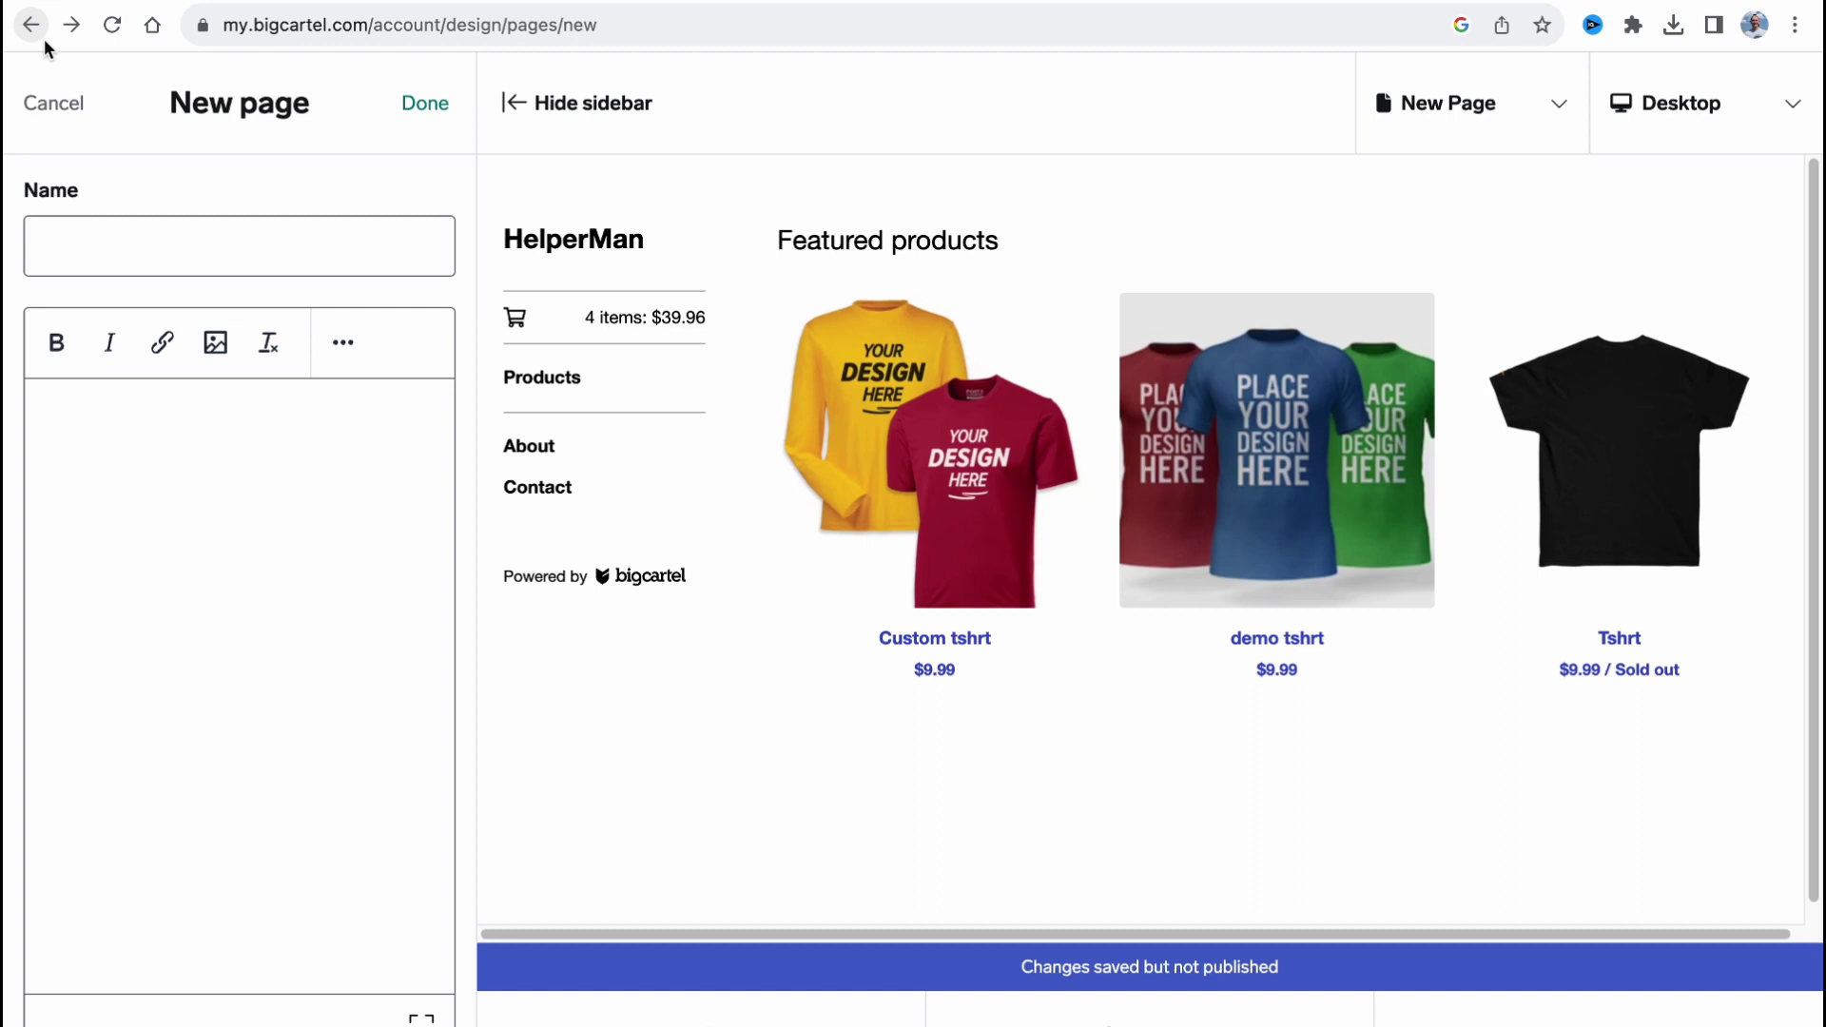
pyautogui.hscroll(-3, 44, 43)
pyautogui.scroll(-1, 856, 476)
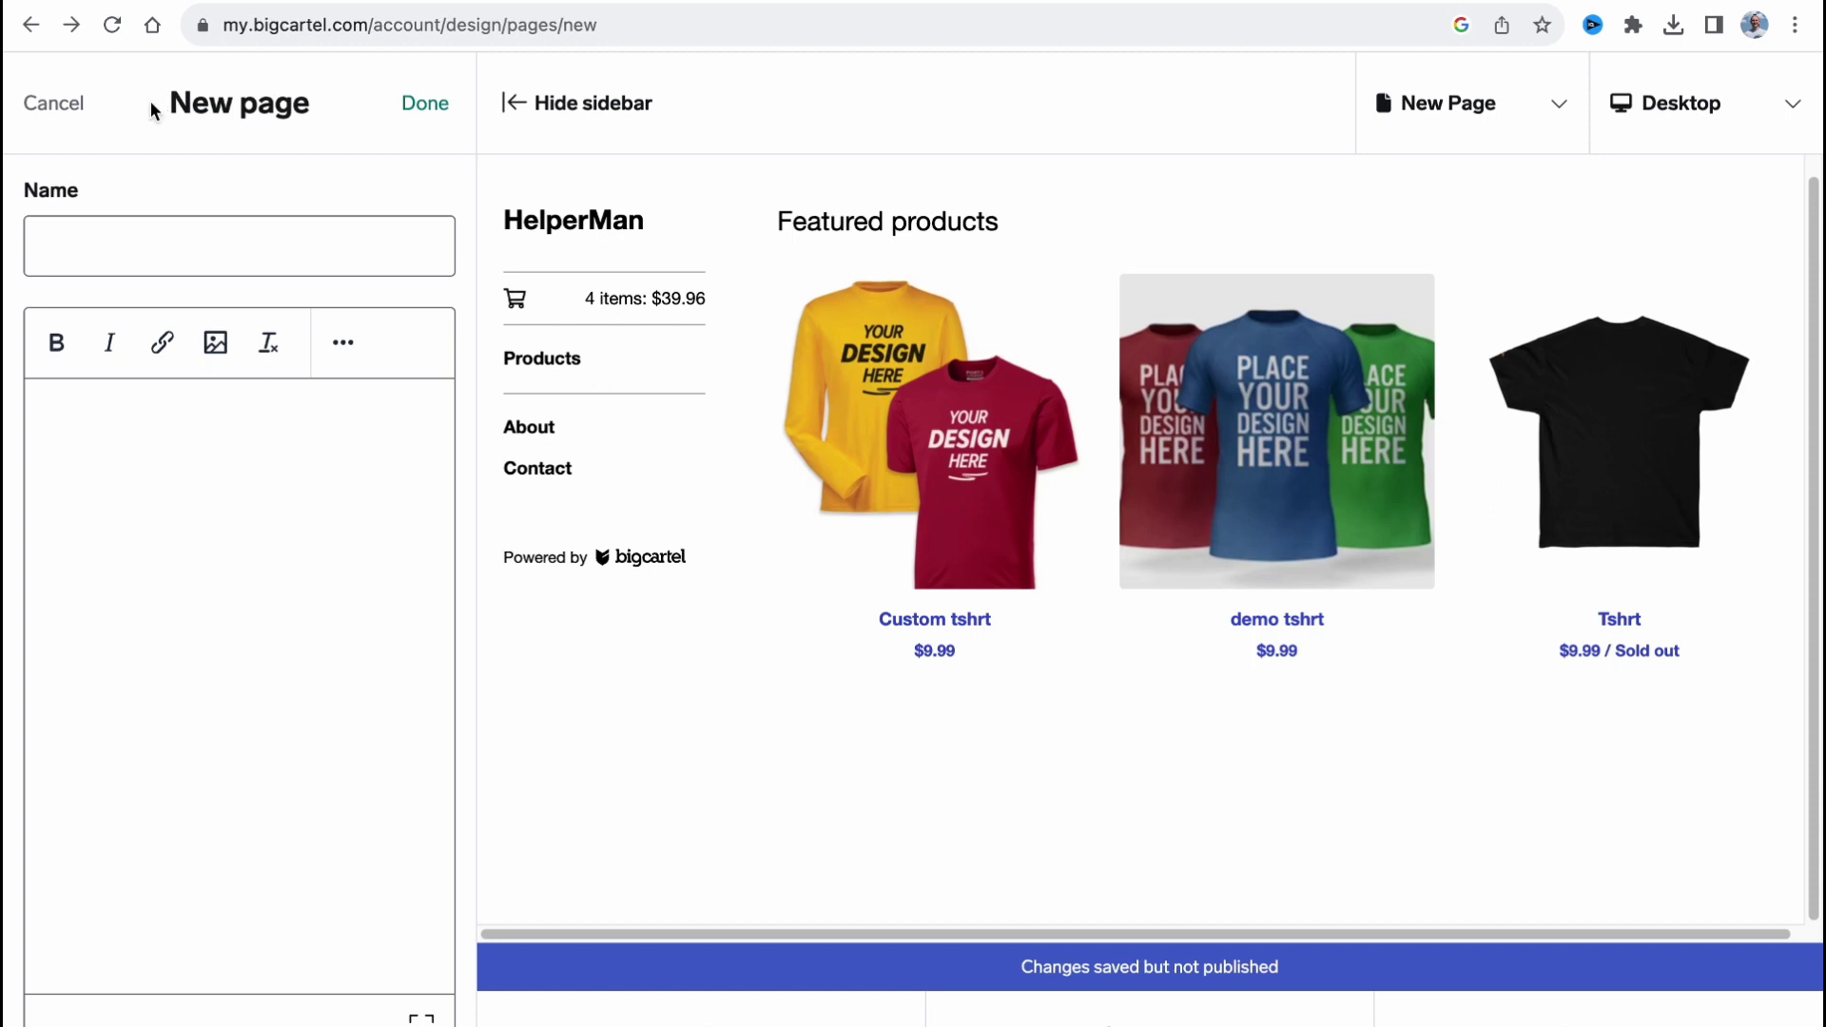
pyautogui.click(435, 105)
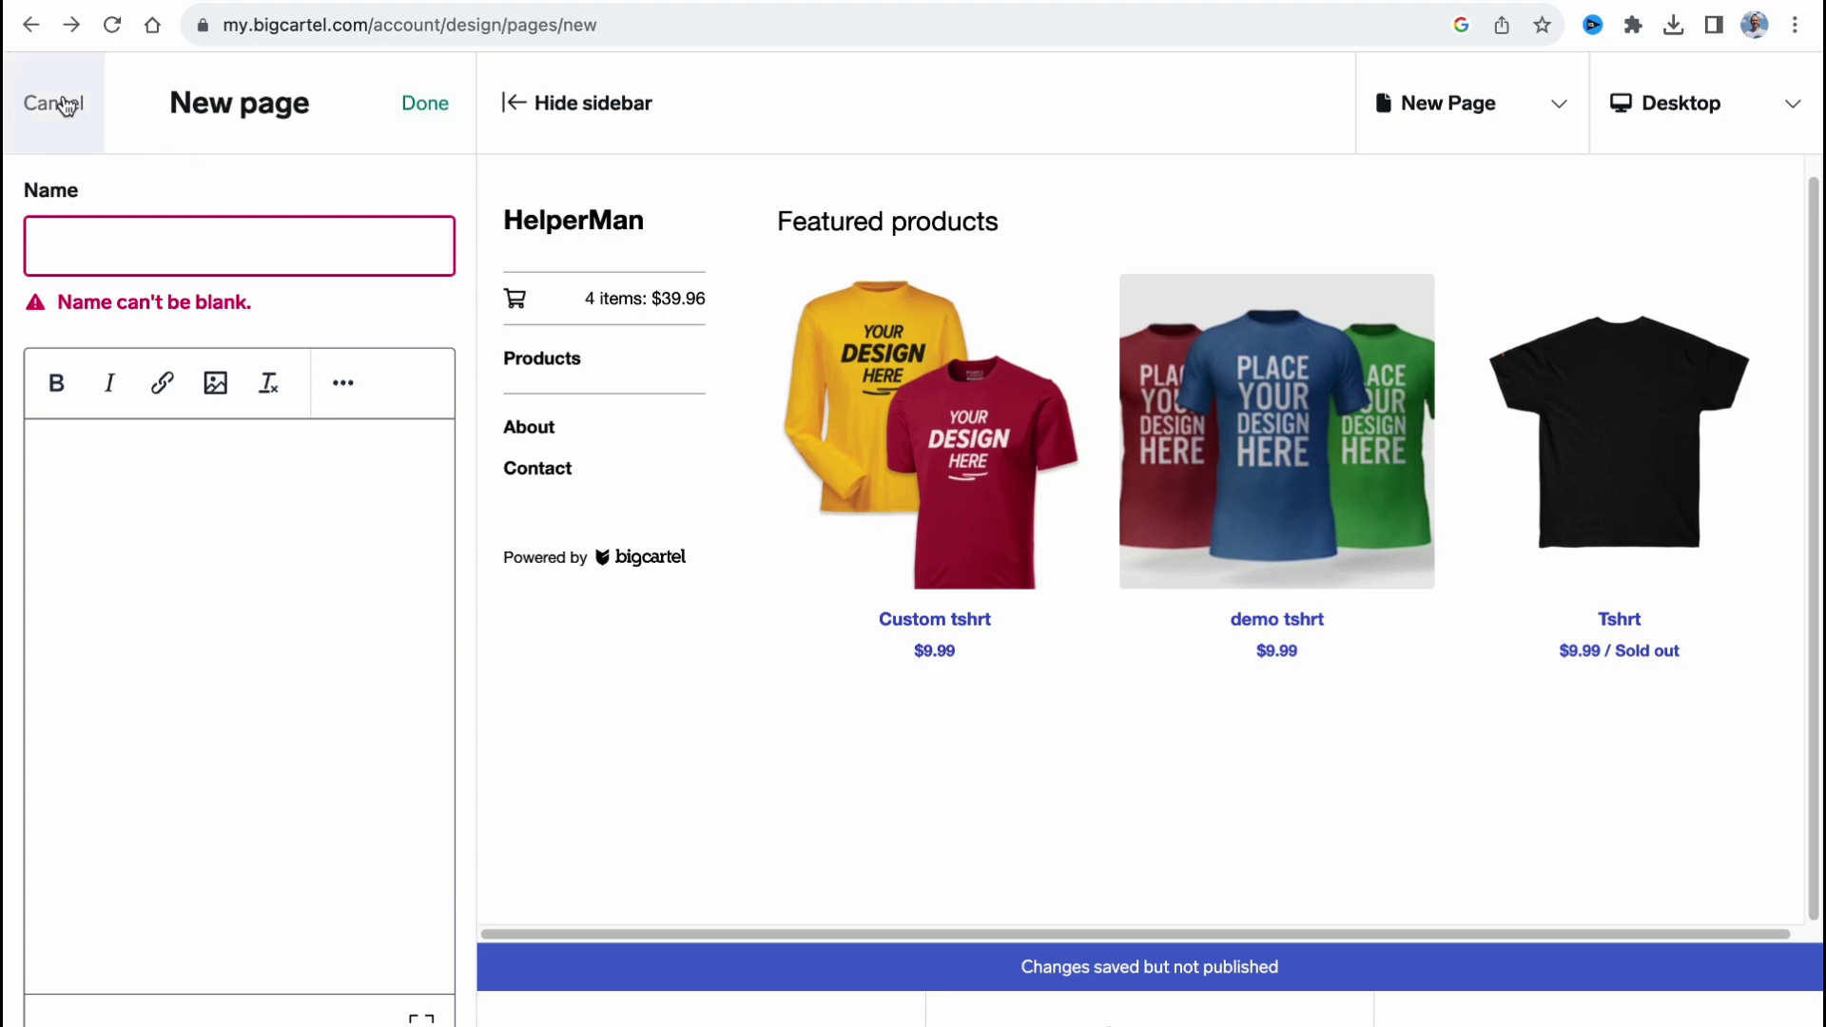
pyautogui.click(57, 105)
pyautogui.click(76, 116)
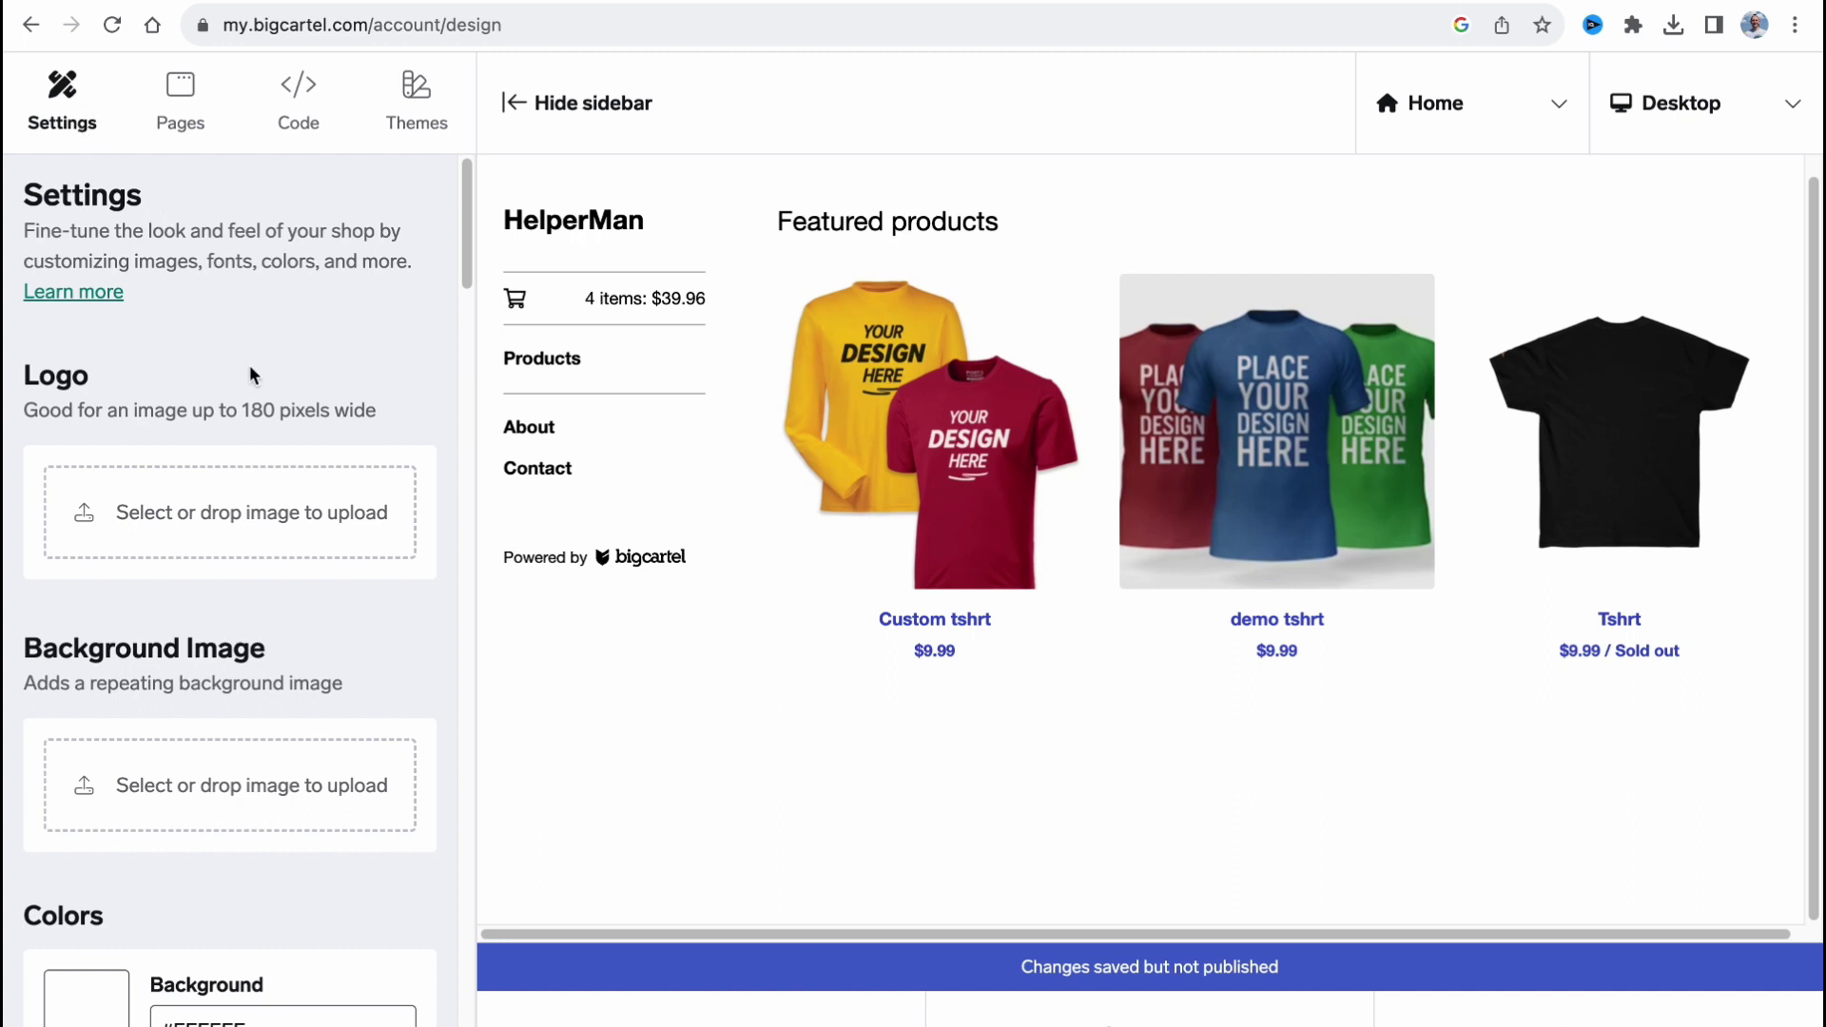
pyautogui.scroll(-2, 259, 373)
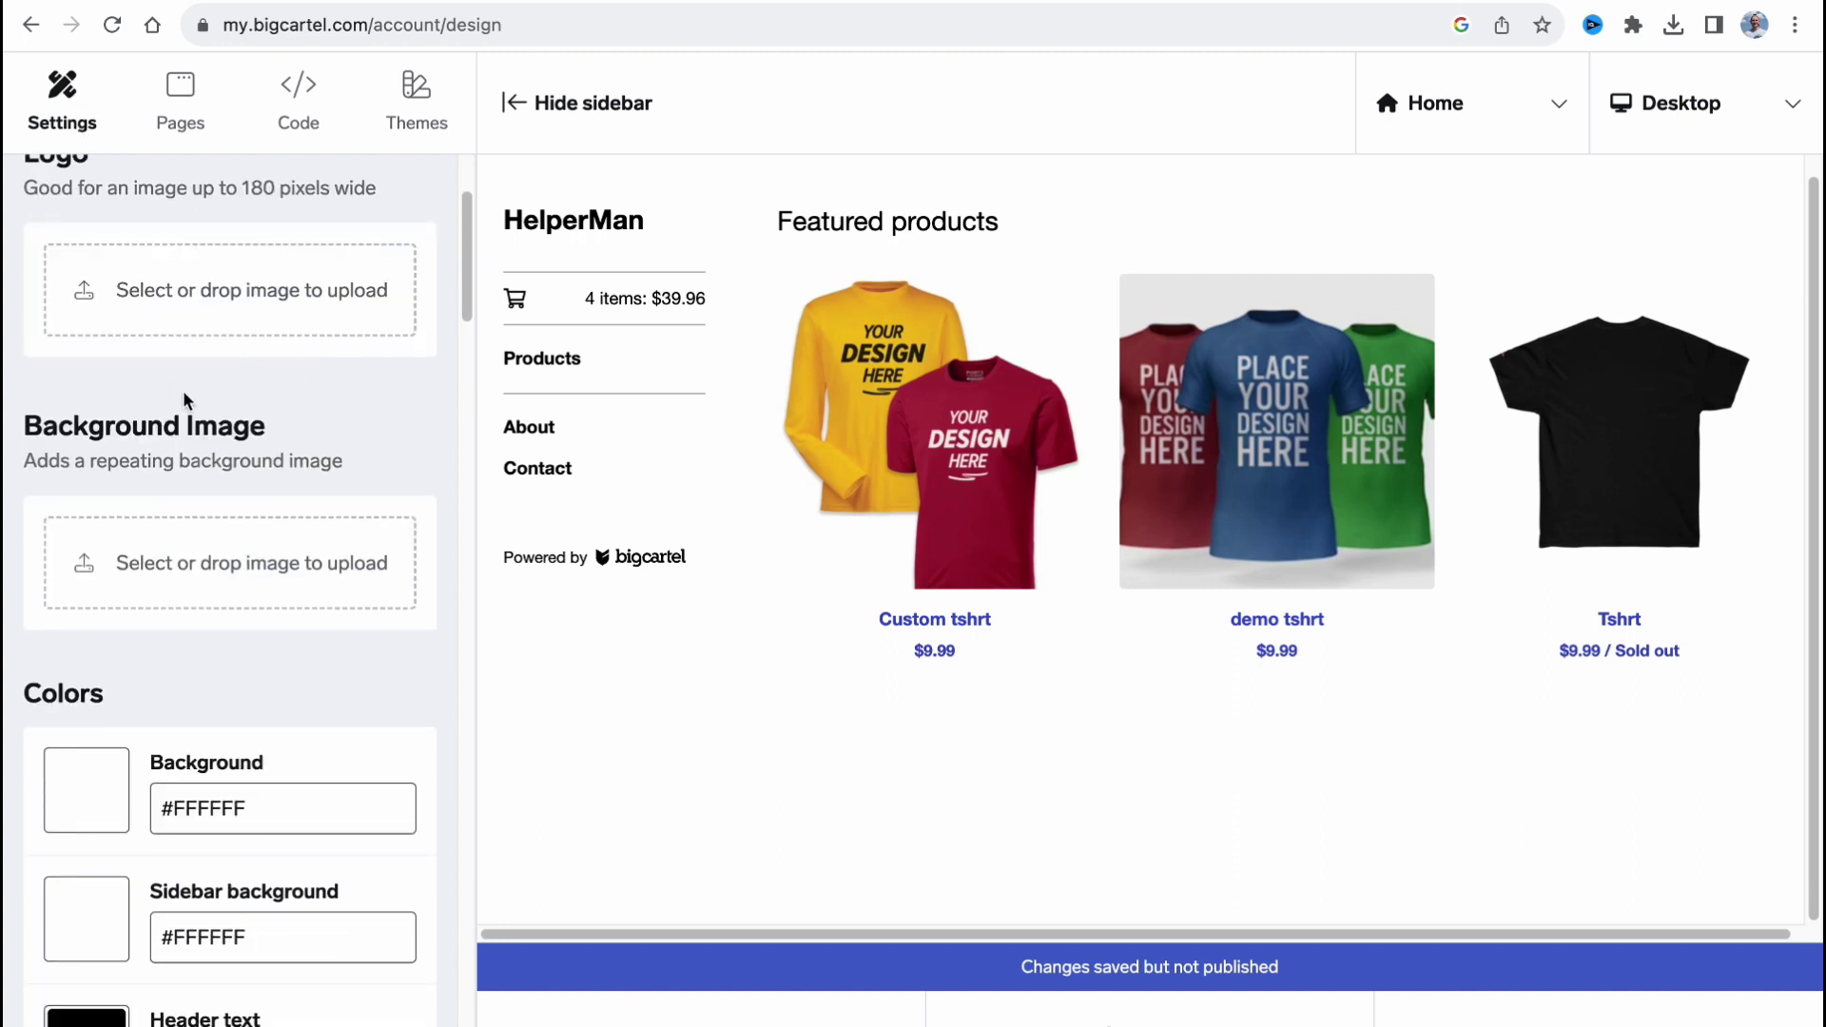
pyautogui.scroll(1, 182, 390)
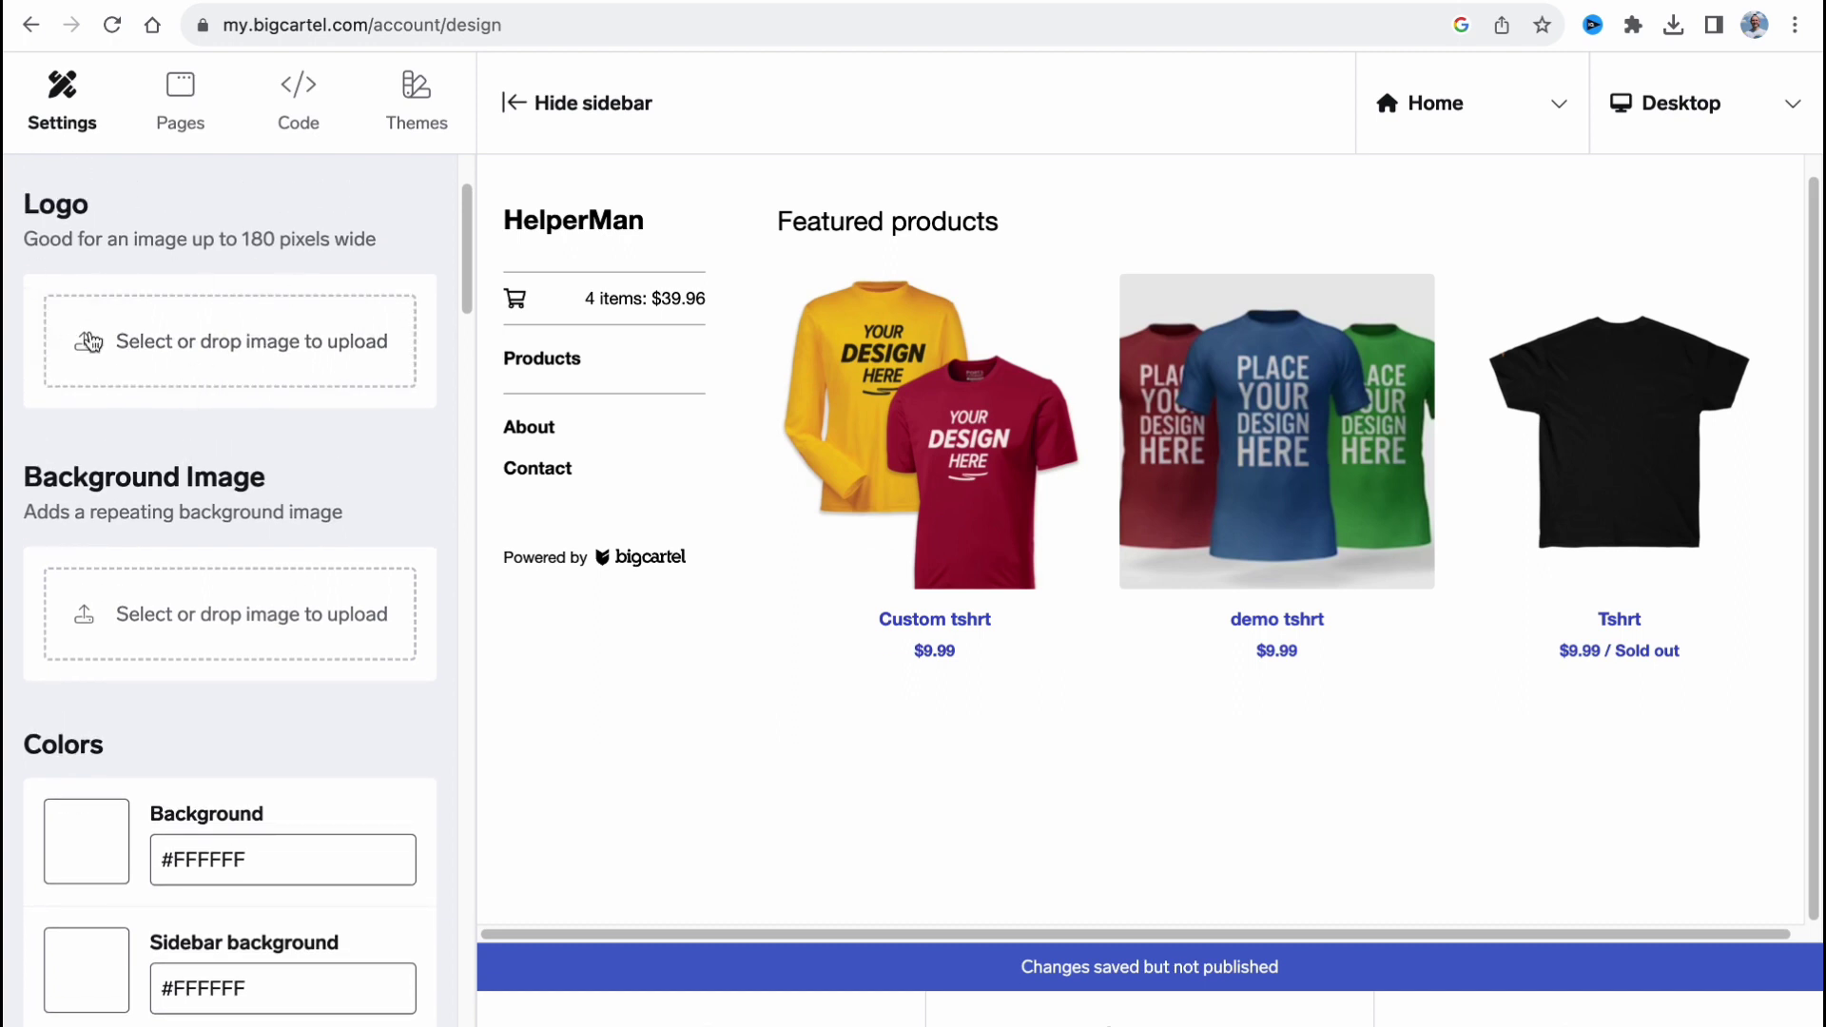
pyautogui.scroll(-1, 195, 342)
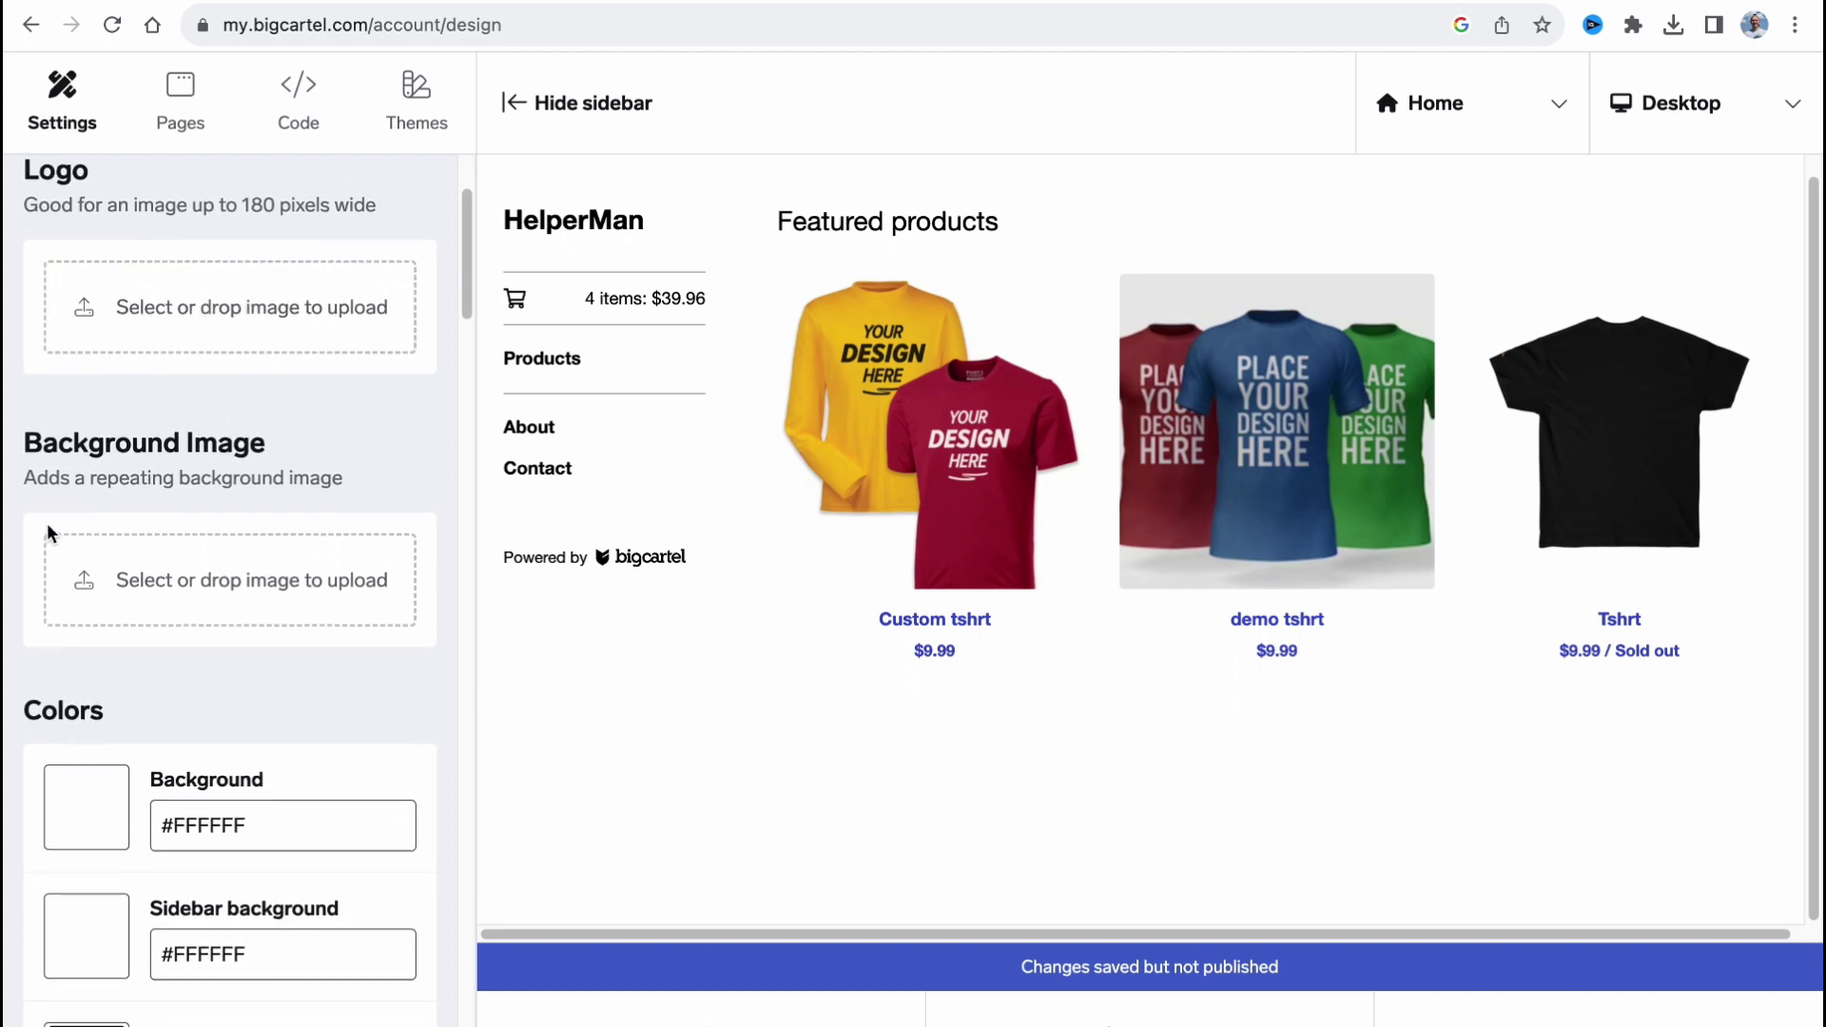
pyautogui.scroll(-1, 58, 532)
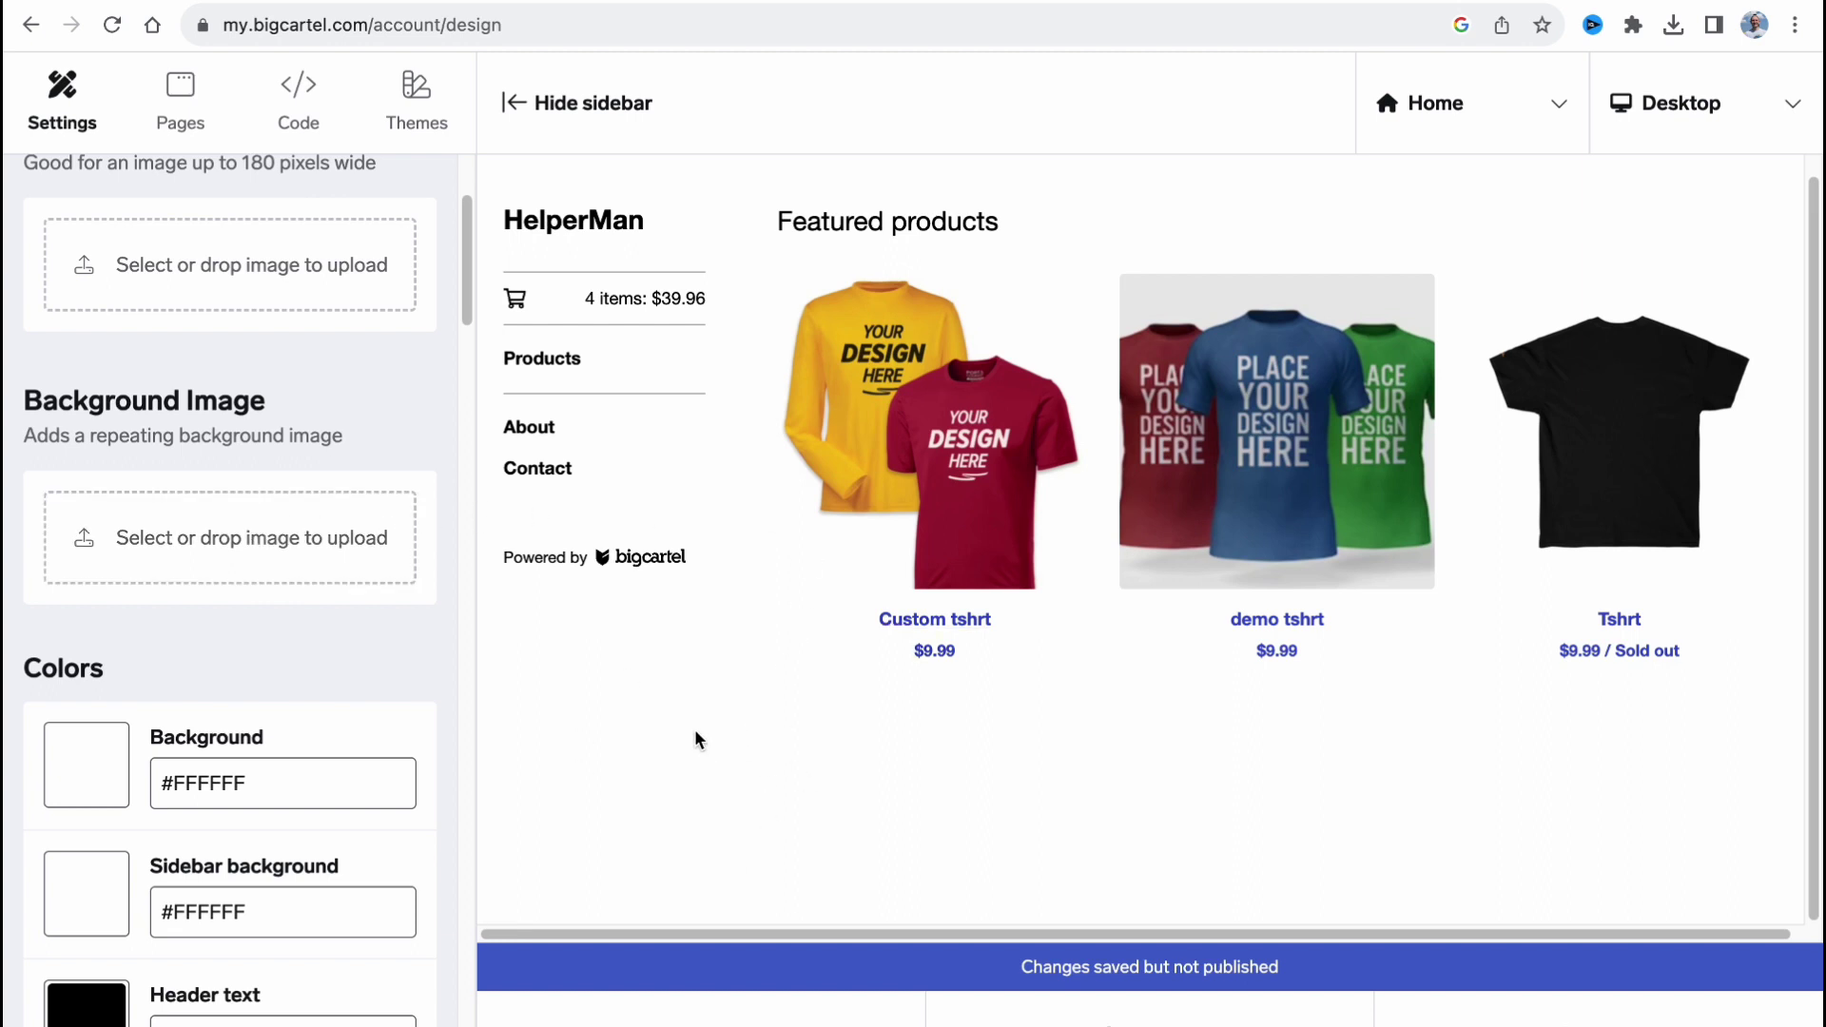
pyautogui.scroll(-8, 259, 660)
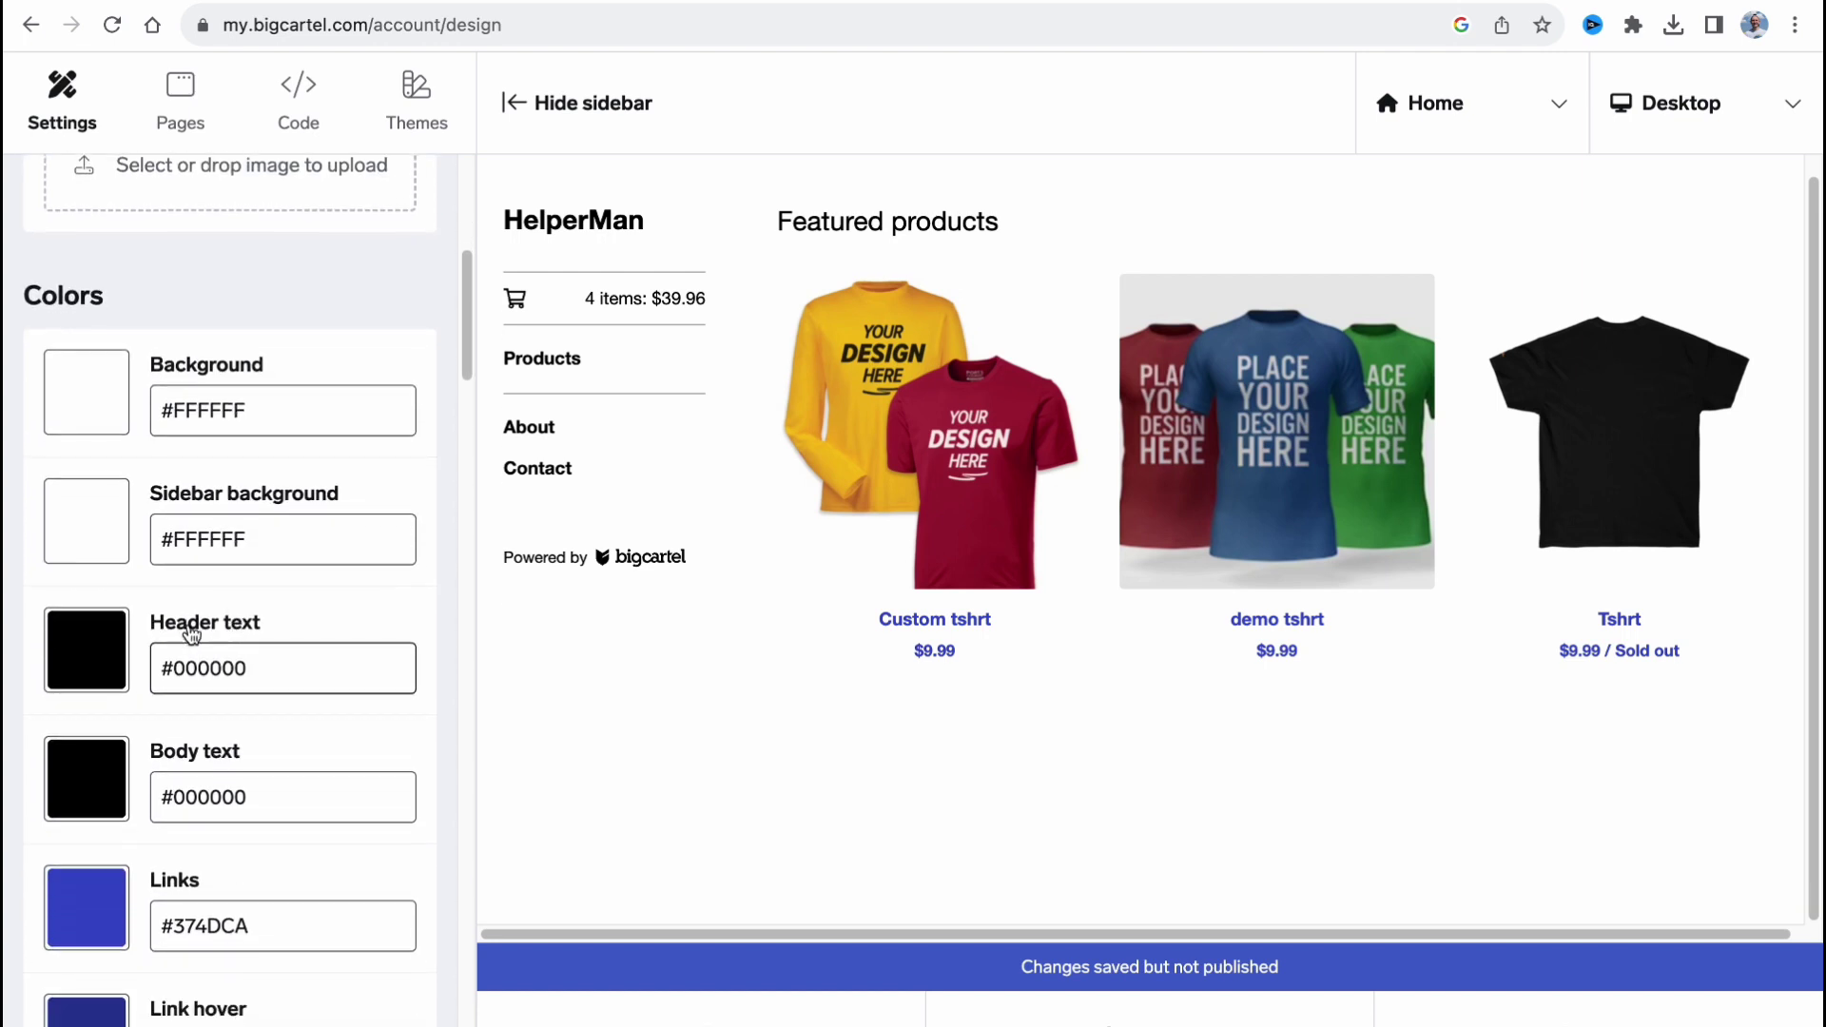
pyautogui.scroll(-7, 150, 670)
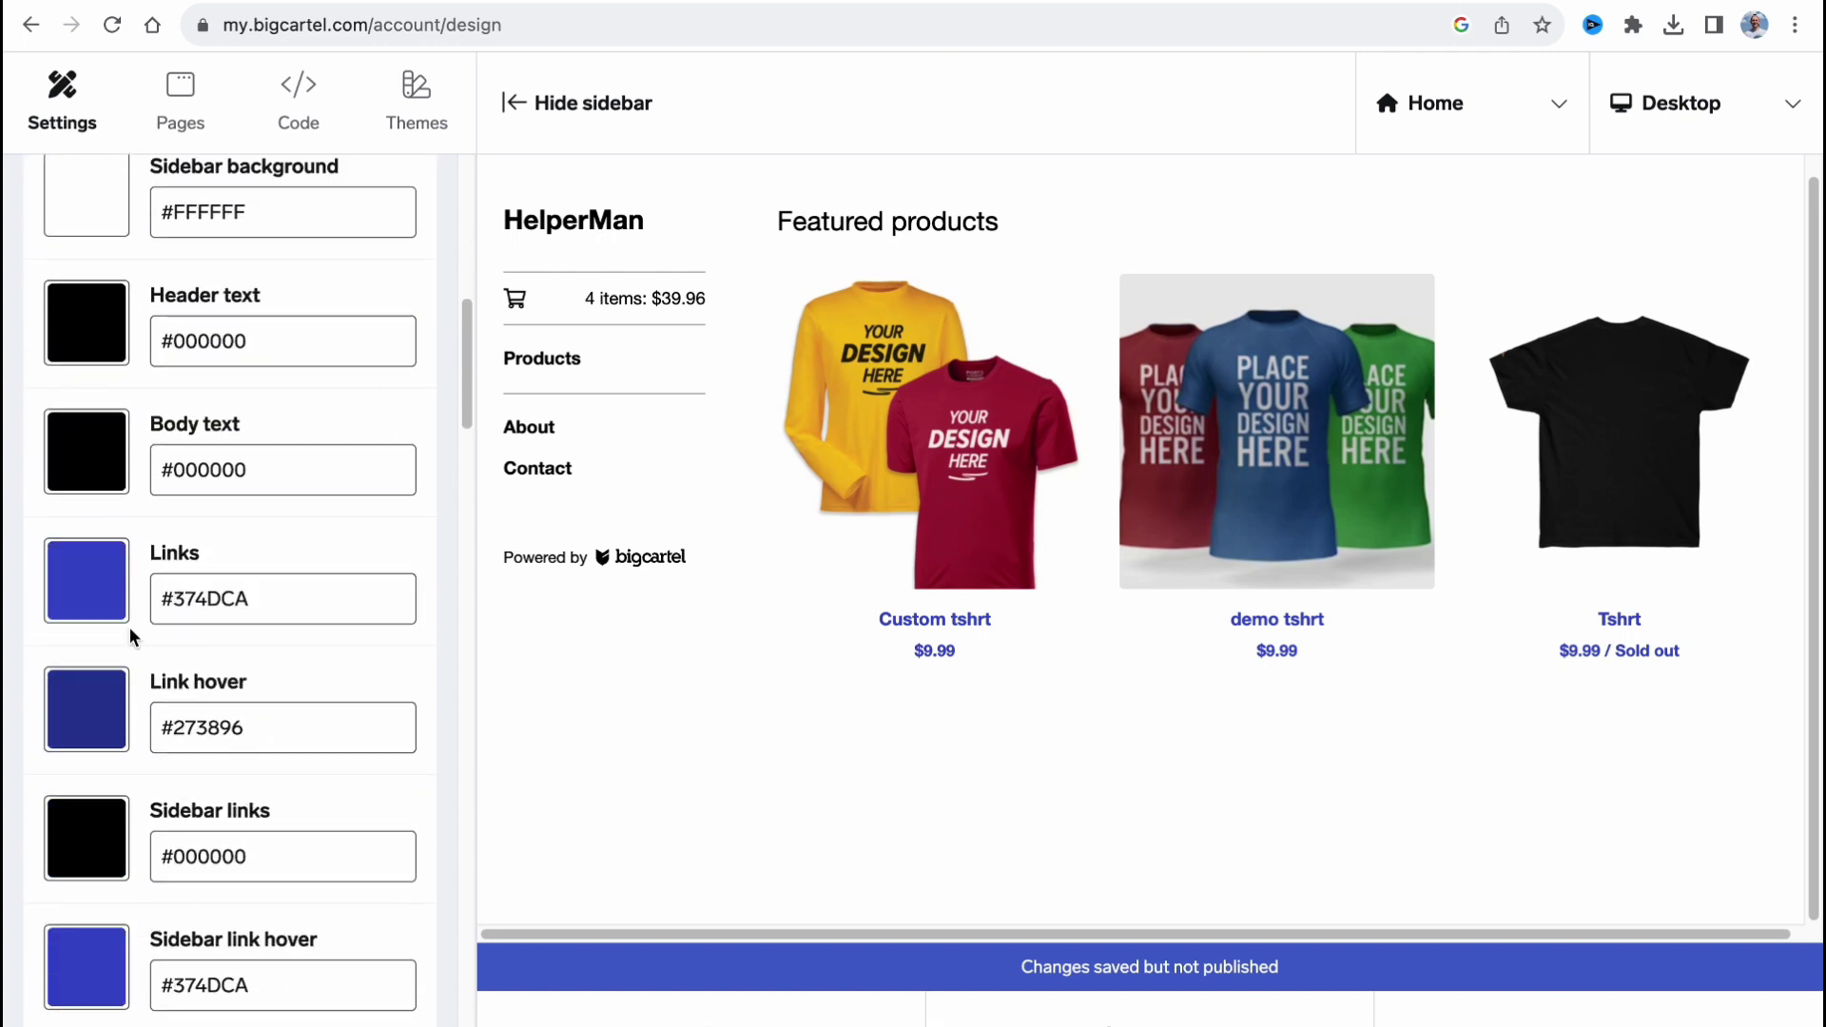
pyautogui.scroll(5, 305, 593)
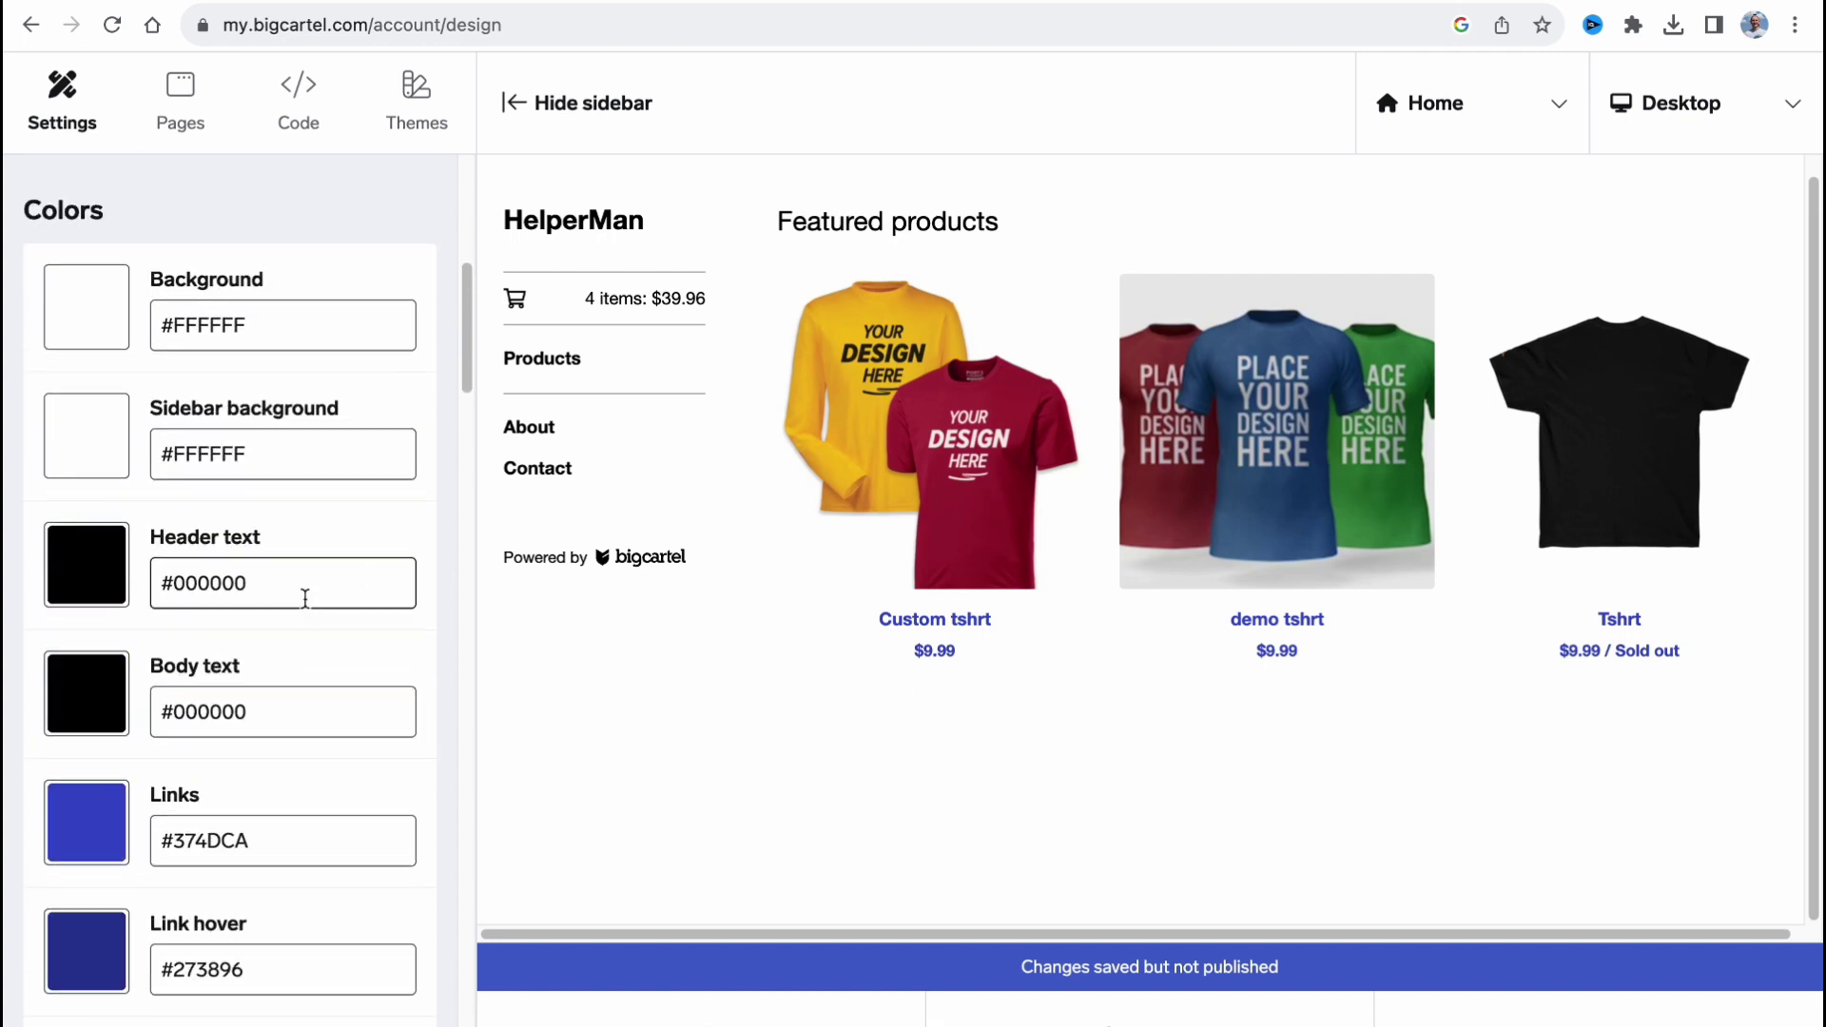
# Step: Set the Button background colour to green #2ED358
pyautogui.scroll(-10, 346, 571)
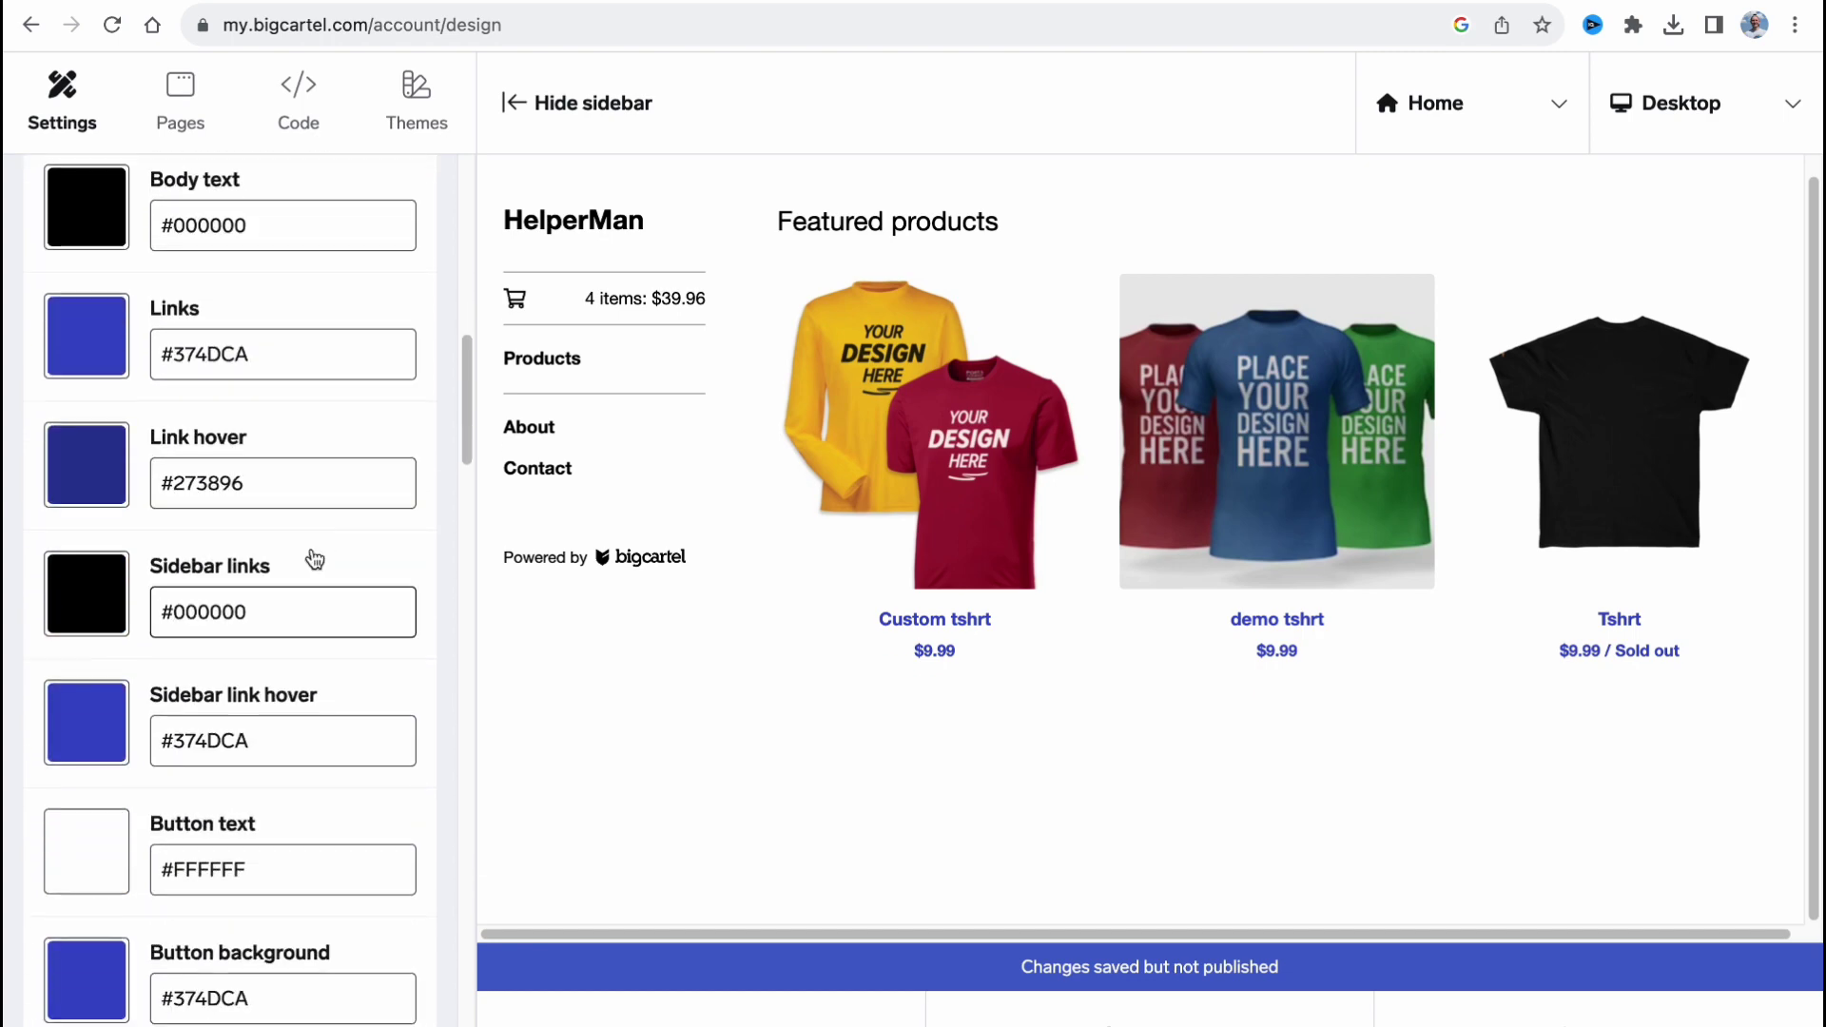
pyautogui.scroll(-5, 315, 552)
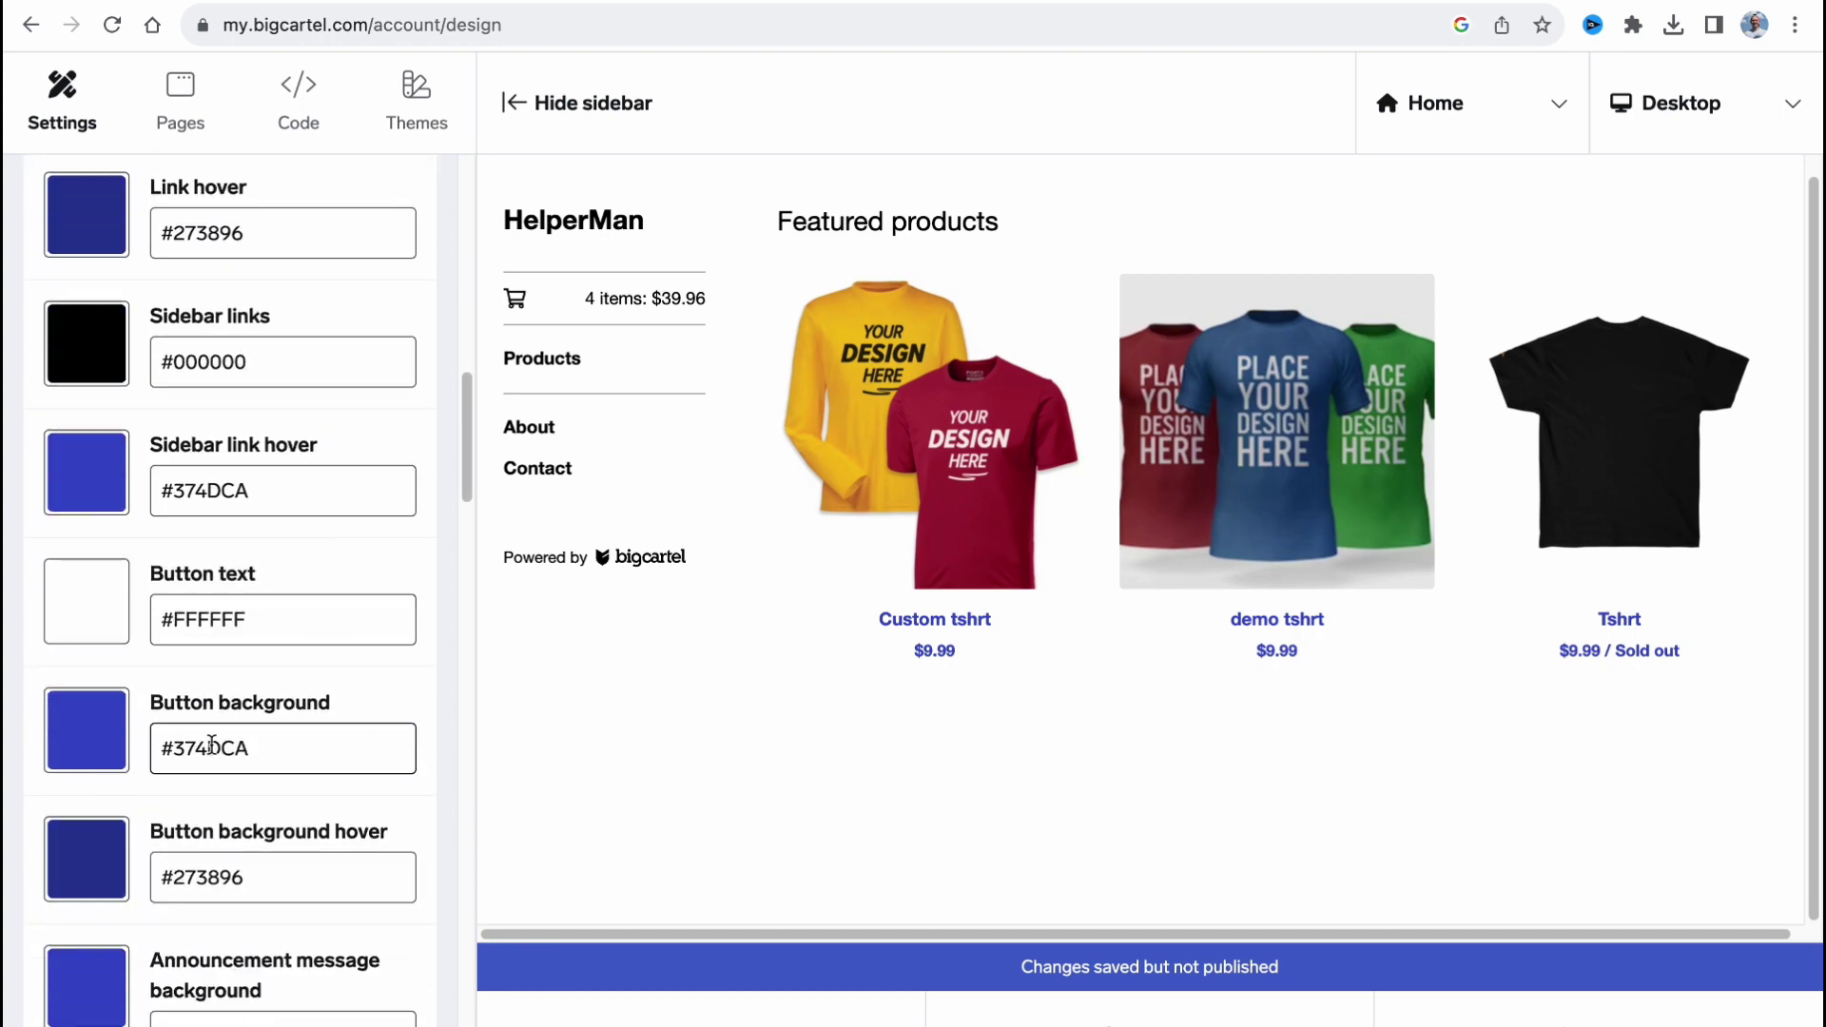
pyautogui.click(82, 724)
pyautogui.scroll(-12, 298, 962)
pyautogui.moveTo(270, 552); pyautogui.dragTo(189, 551)
pyautogui.moveTo(271, 401)
pyautogui.mouseDown()
pyautogui.moveTo(293, 395)
pyautogui.moveTo(286, 369)
pyautogui.mouseUp()
pyautogui.click(387, 197)
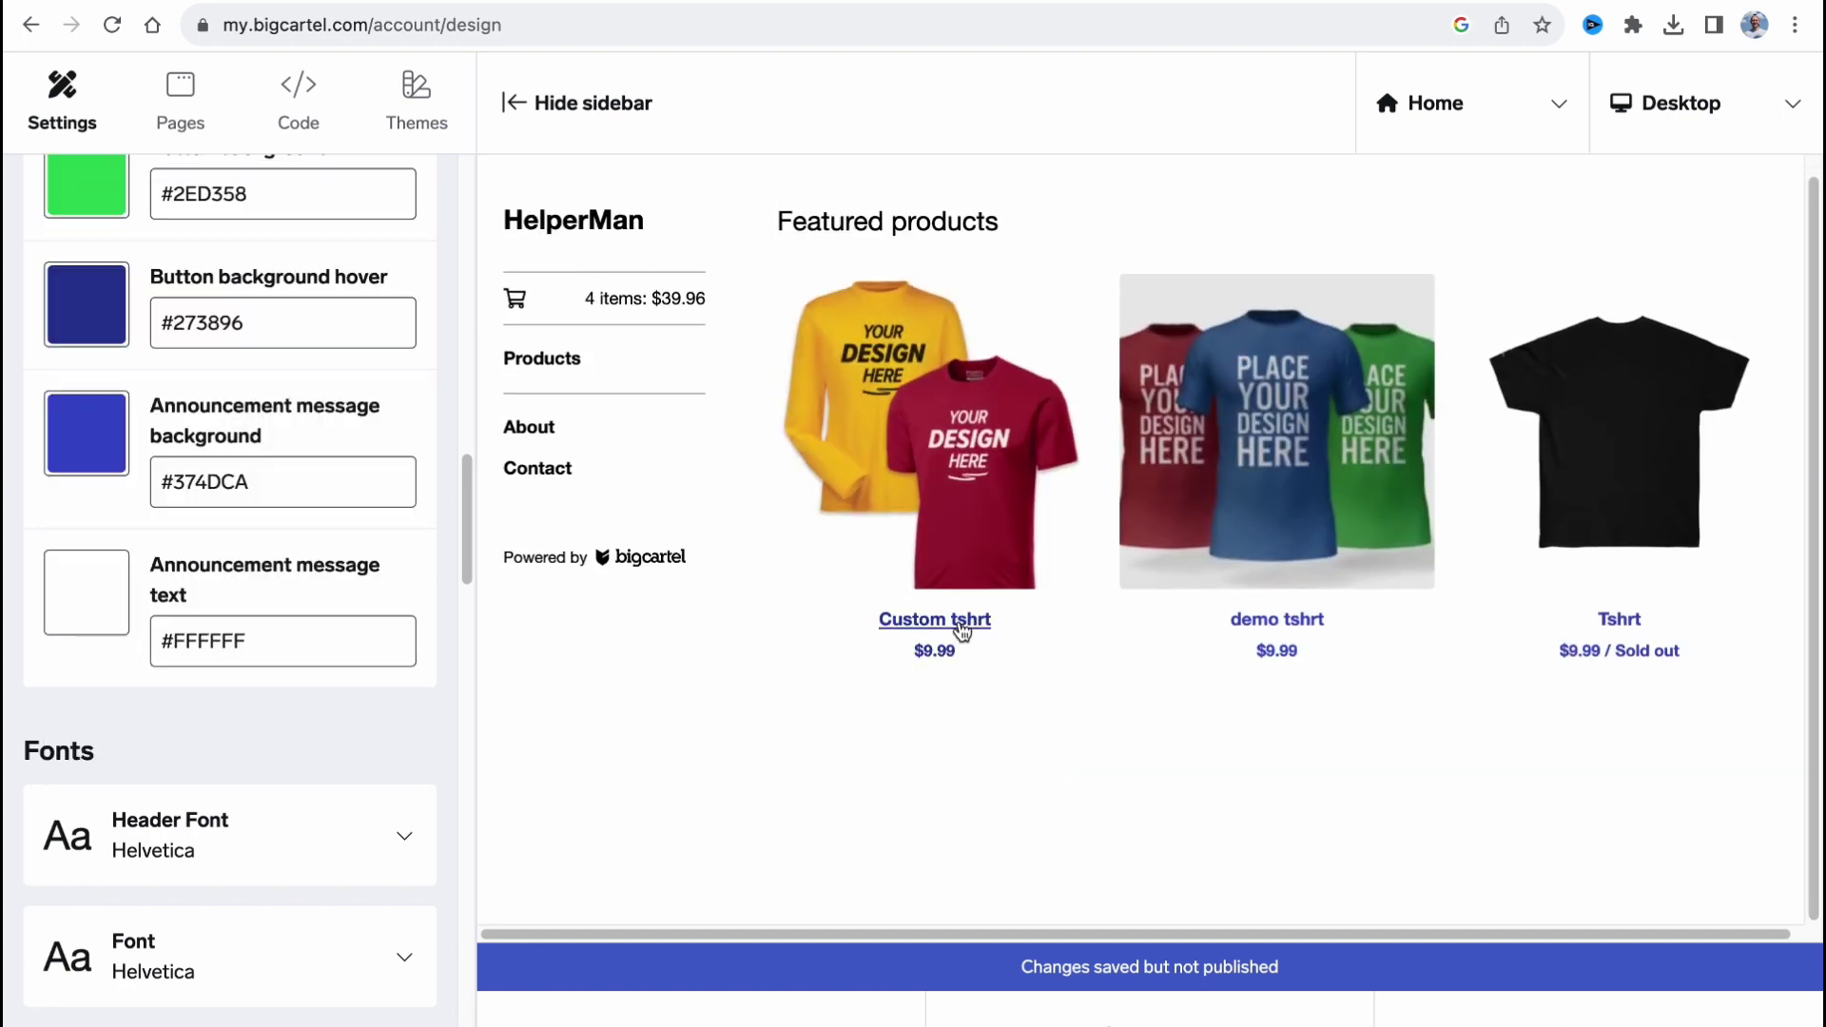
# Step: On the Custom tshrt preview, set Button background hover to yellow #F3D92B
pyautogui.click(962, 632)
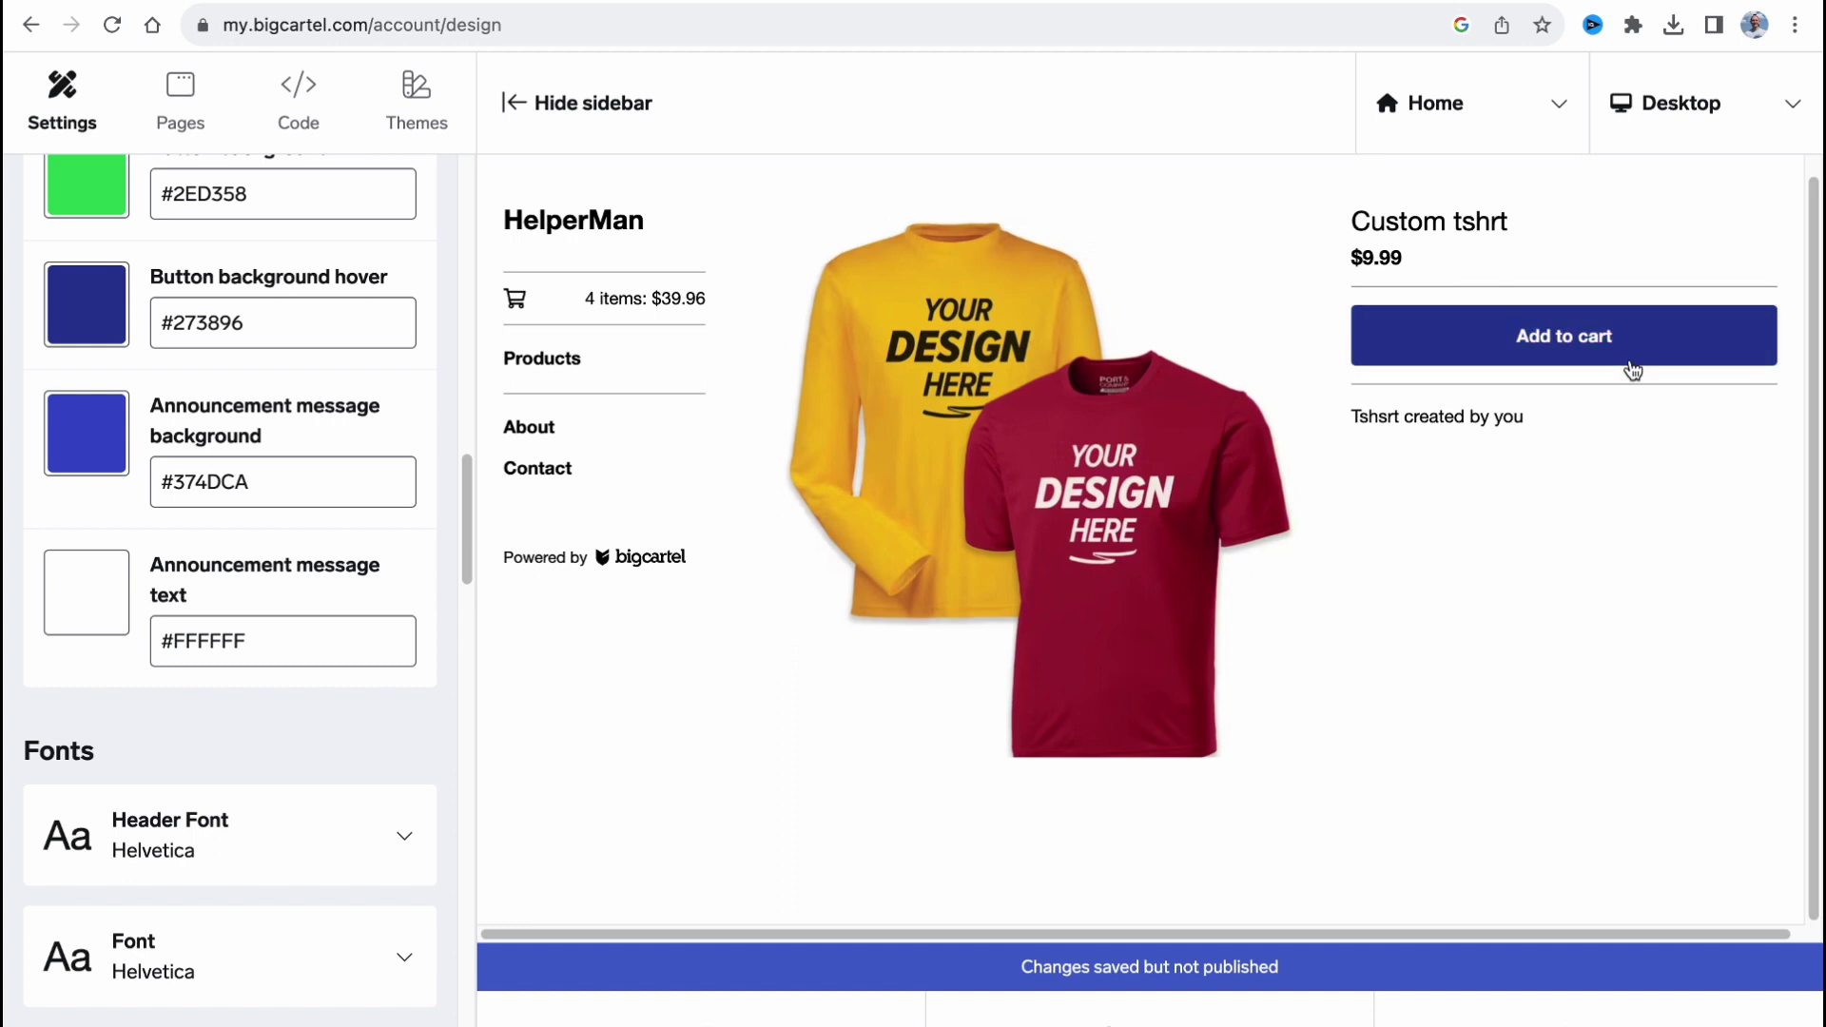
pyautogui.click(95, 318)
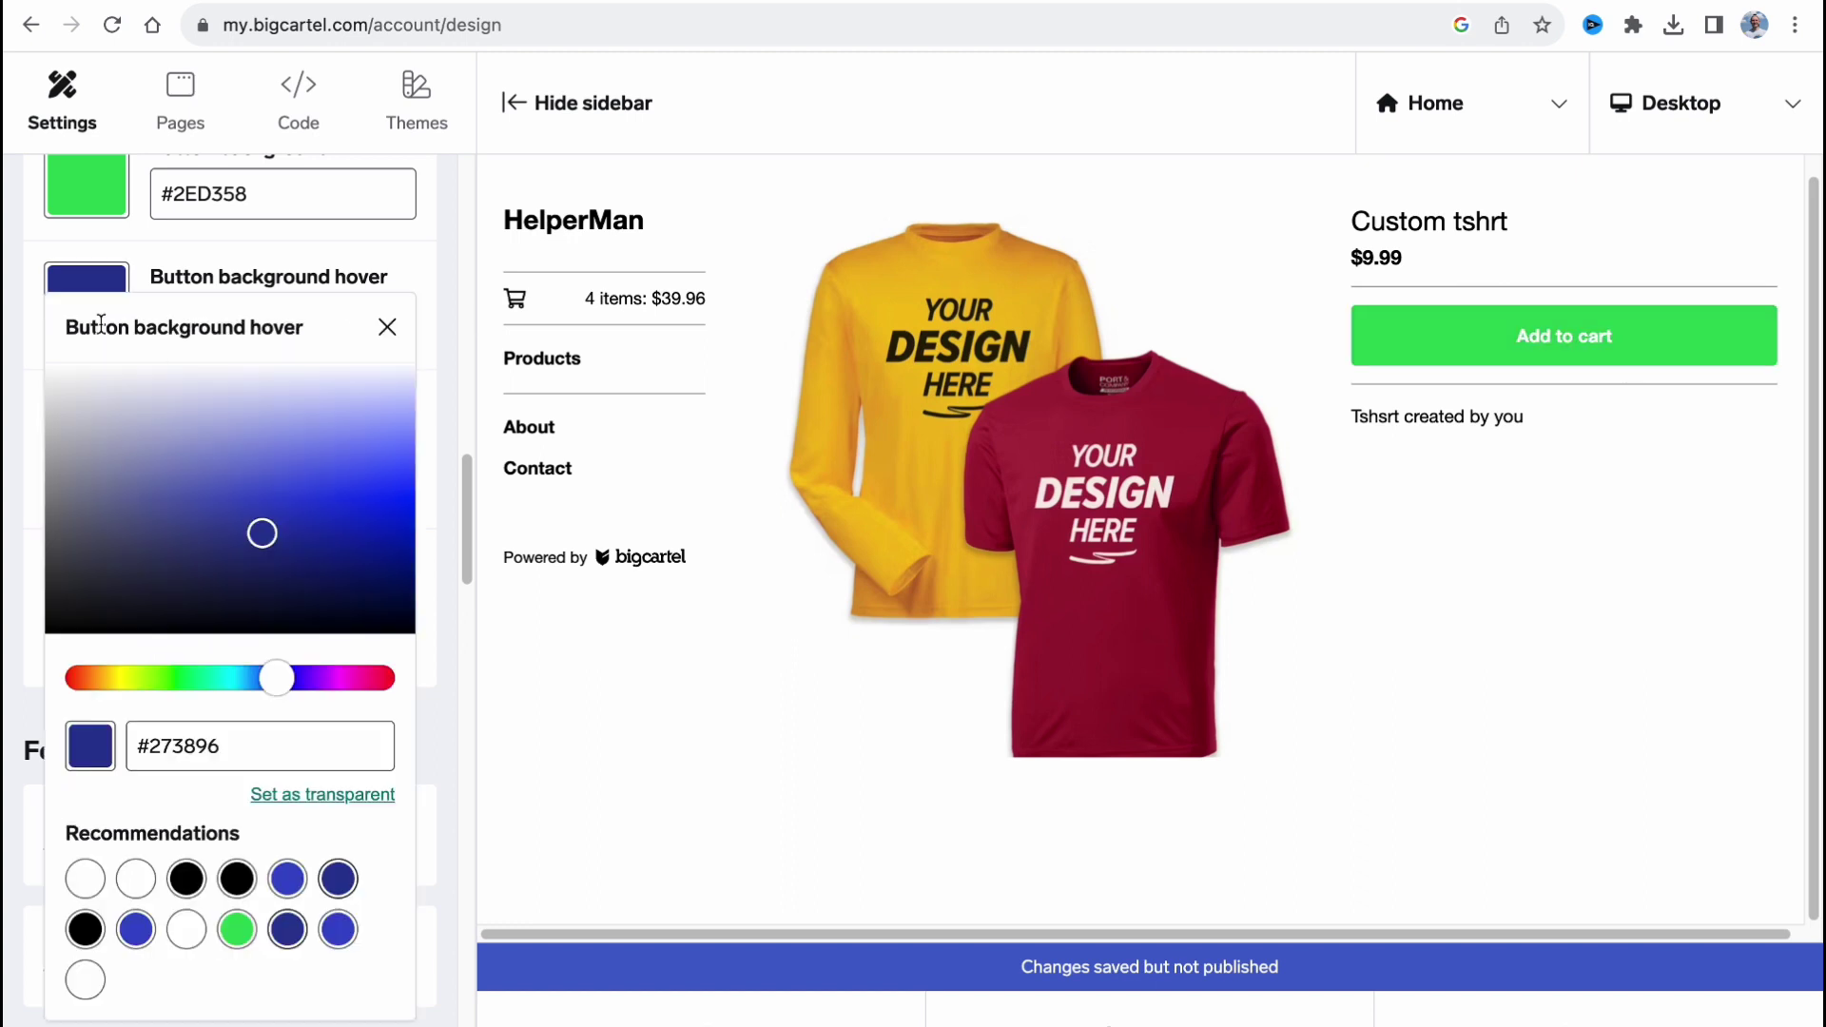
pyautogui.moveTo(277, 677); pyautogui.dragTo(113, 678)
pyautogui.click(370, 446)
pyautogui.moveTo(369, 446); pyautogui.dragTo(375, 479)
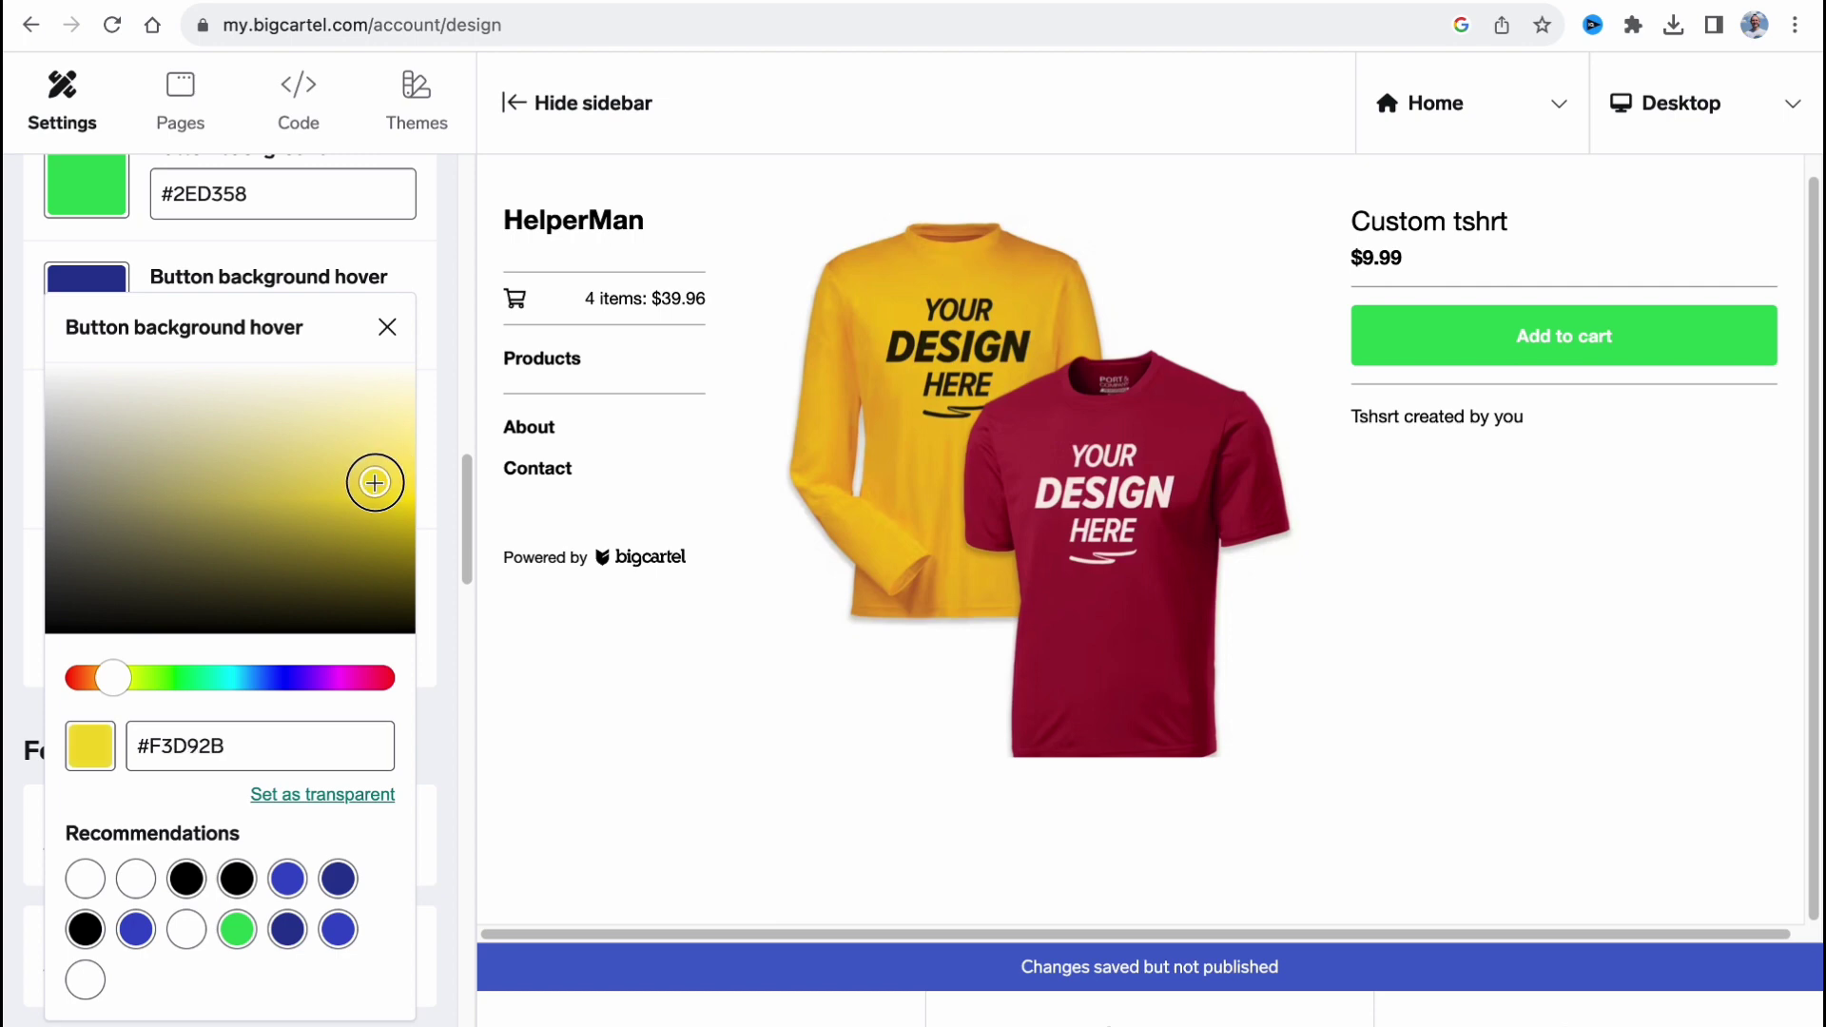
pyautogui.click(387, 326)
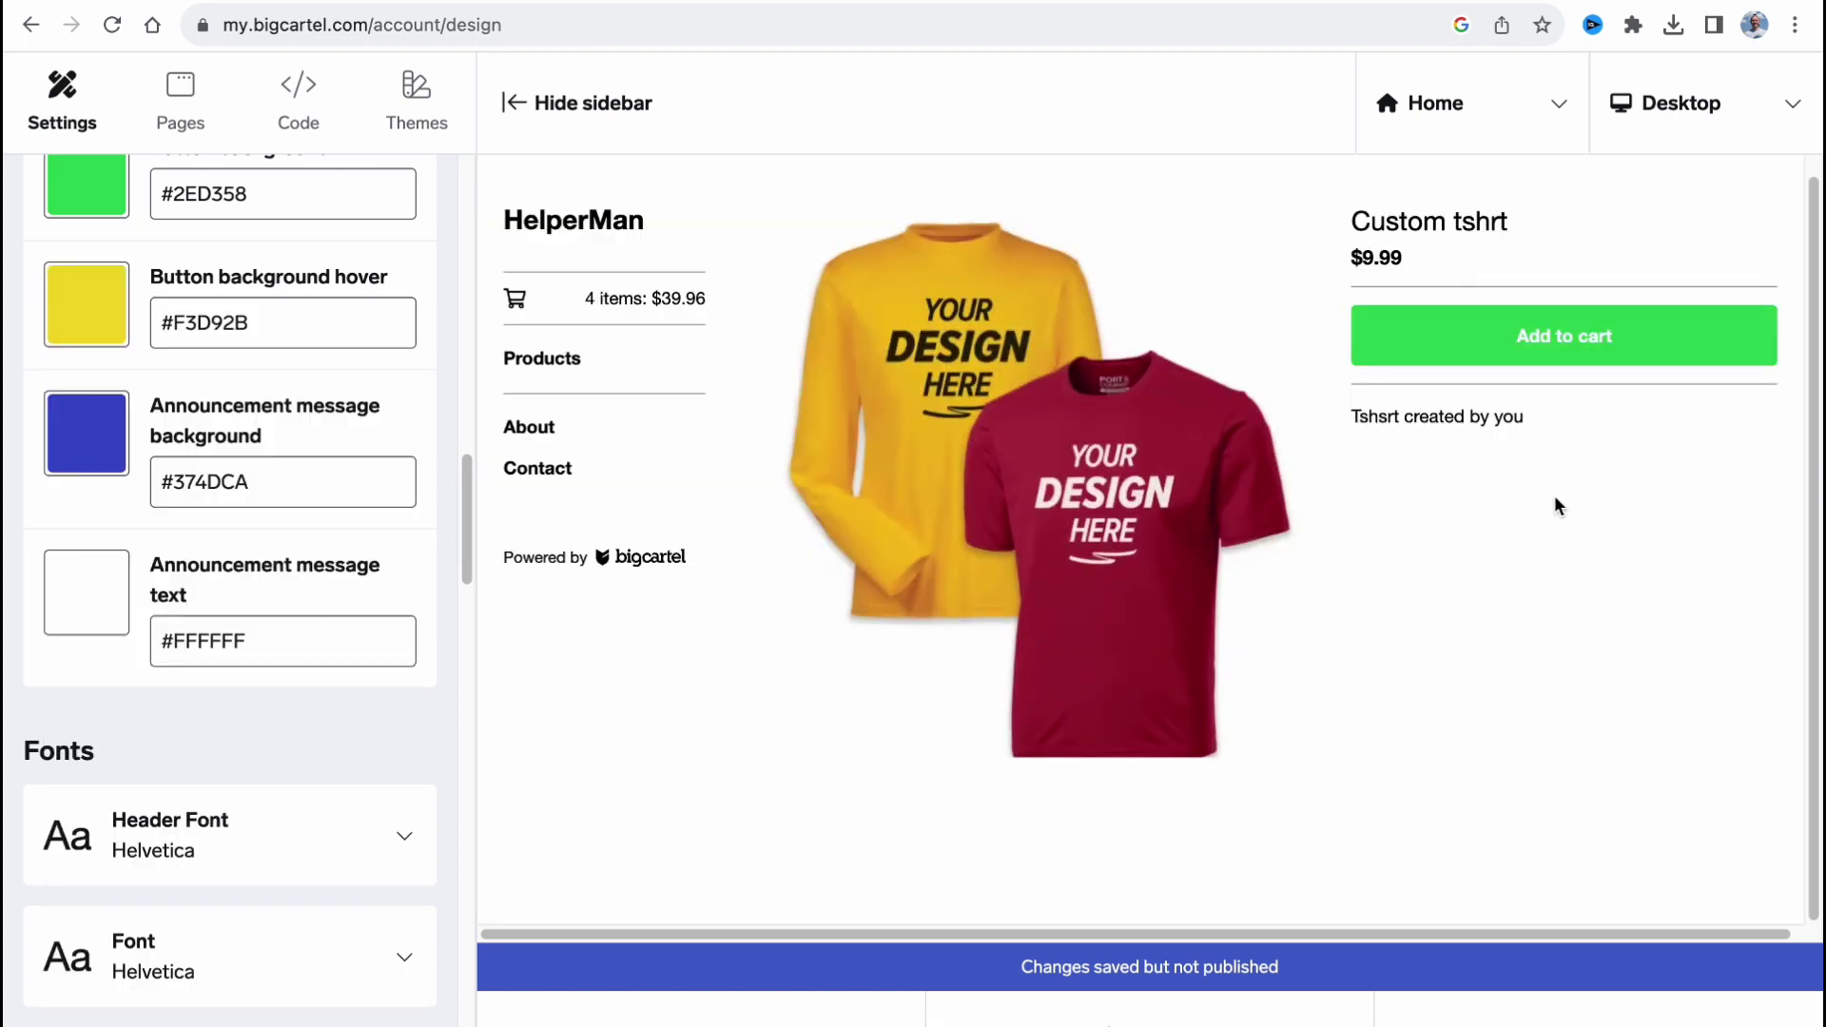
# Step: Set both the Header Font and the body Font to Abril Fatface, replacing Helvetica
pyautogui.scroll(-2, 166, 771)
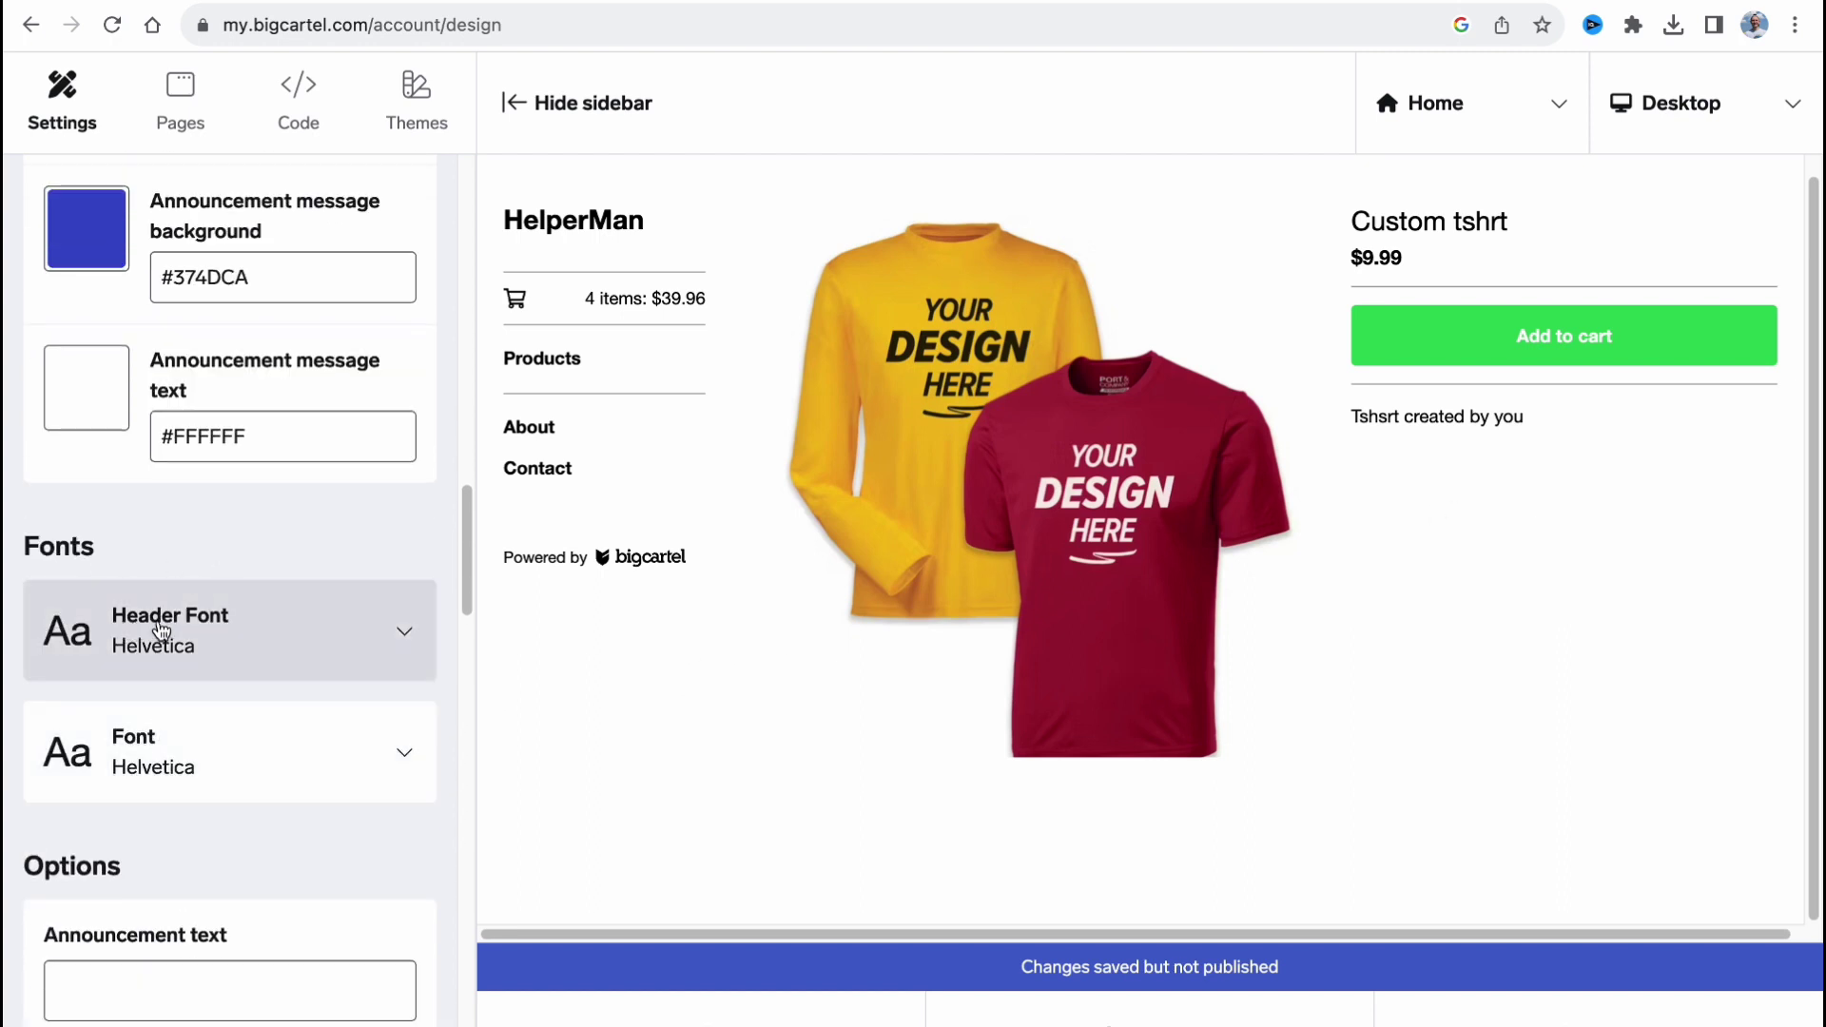
pyautogui.click(250, 632)
pyautogui.click(138, 725)
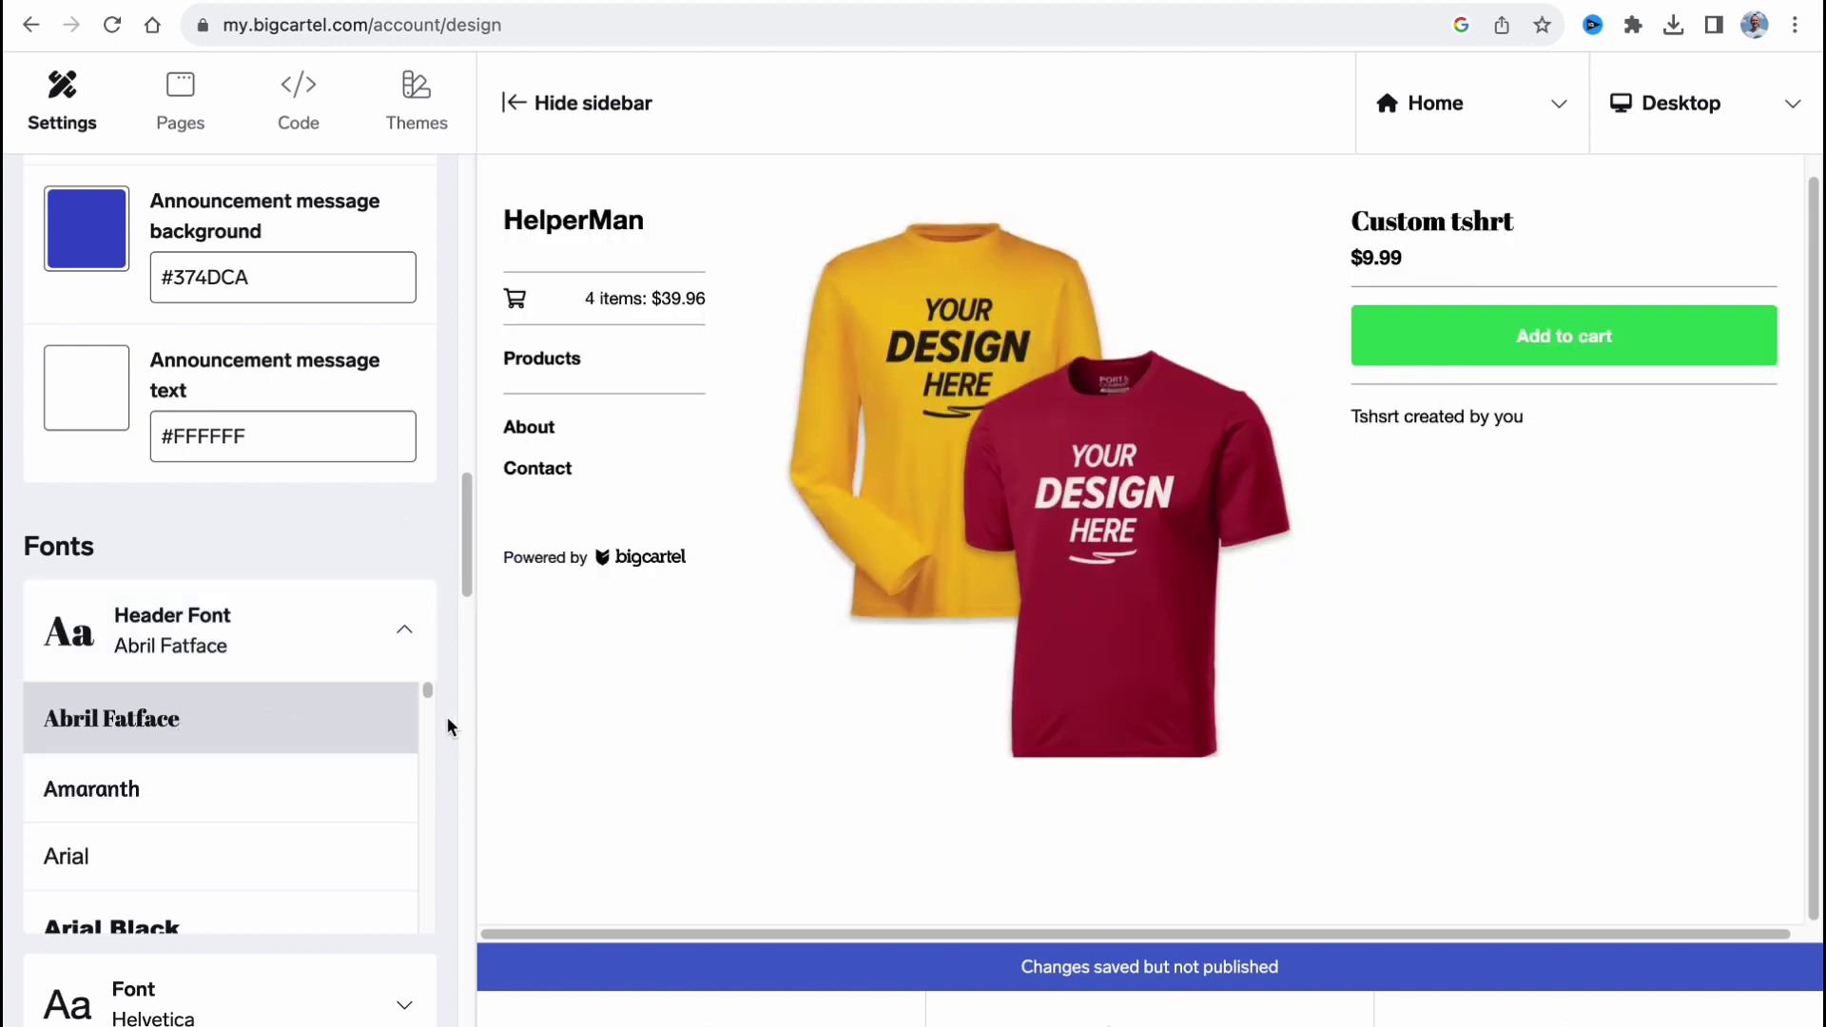
pyautogui.click(400, 631)
pyautogui.click(341, 754)
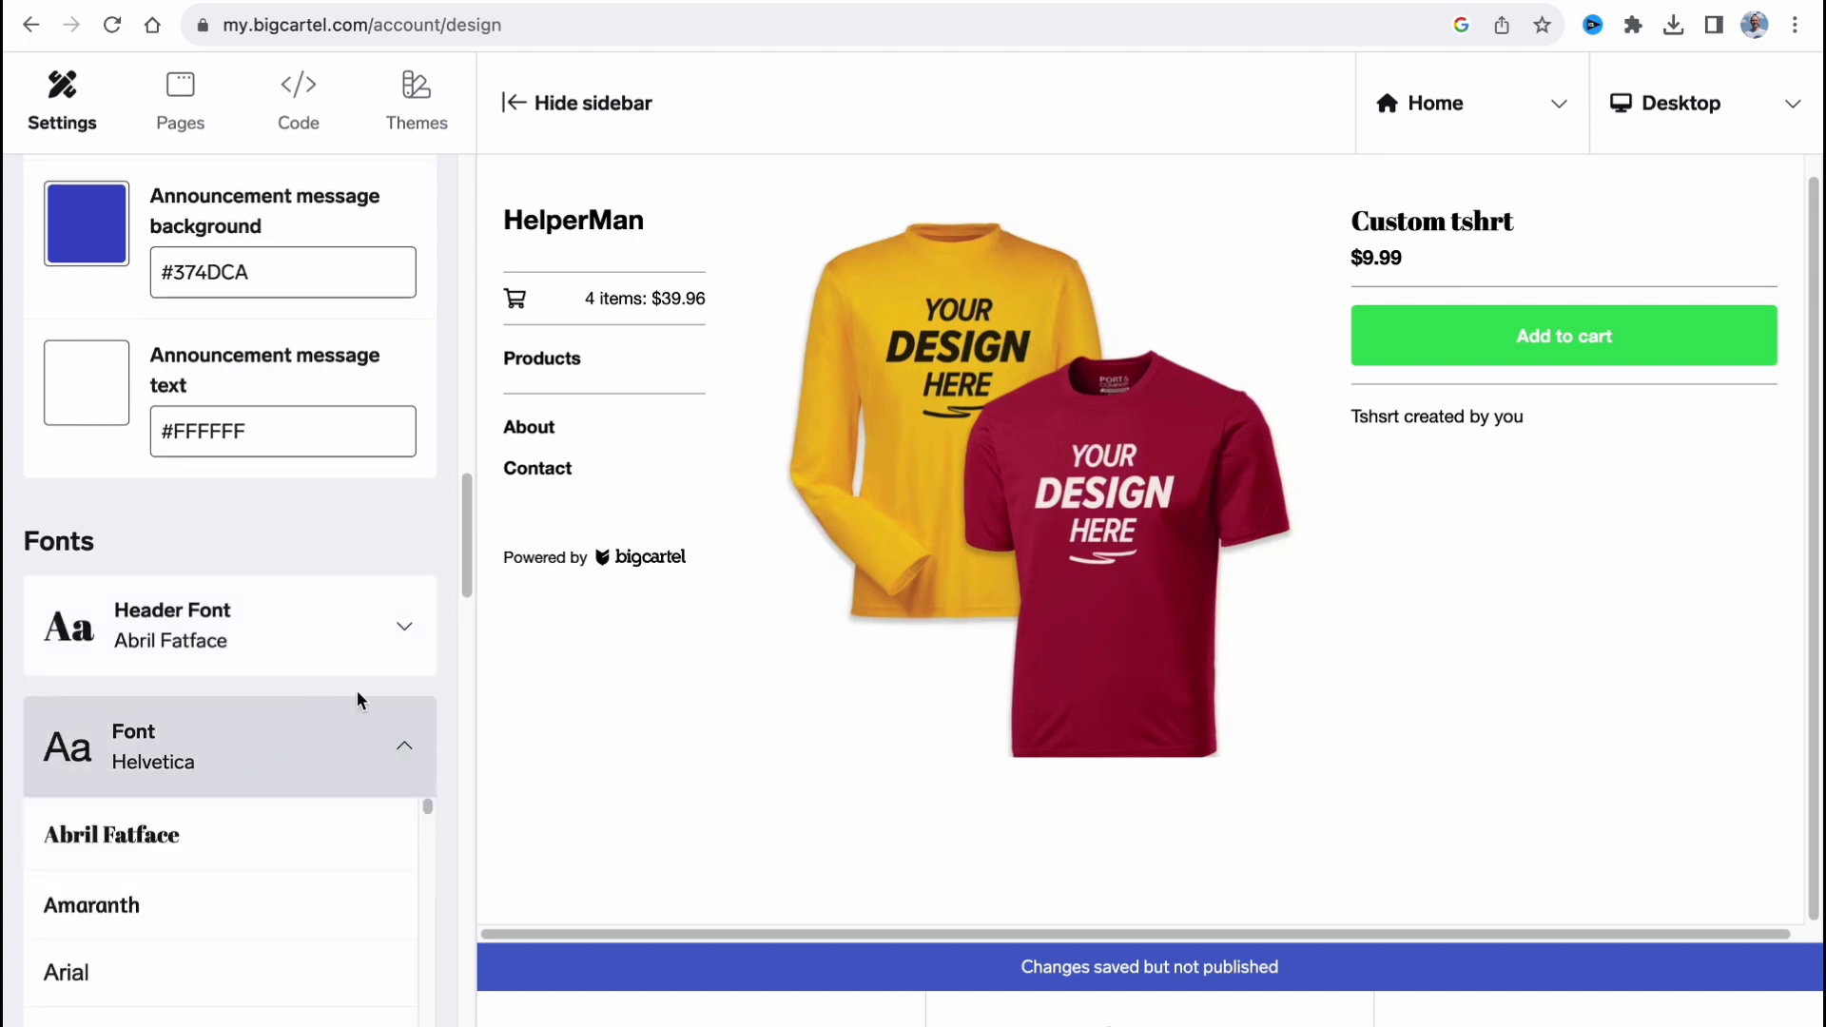
pyautogui.click(171, 856)
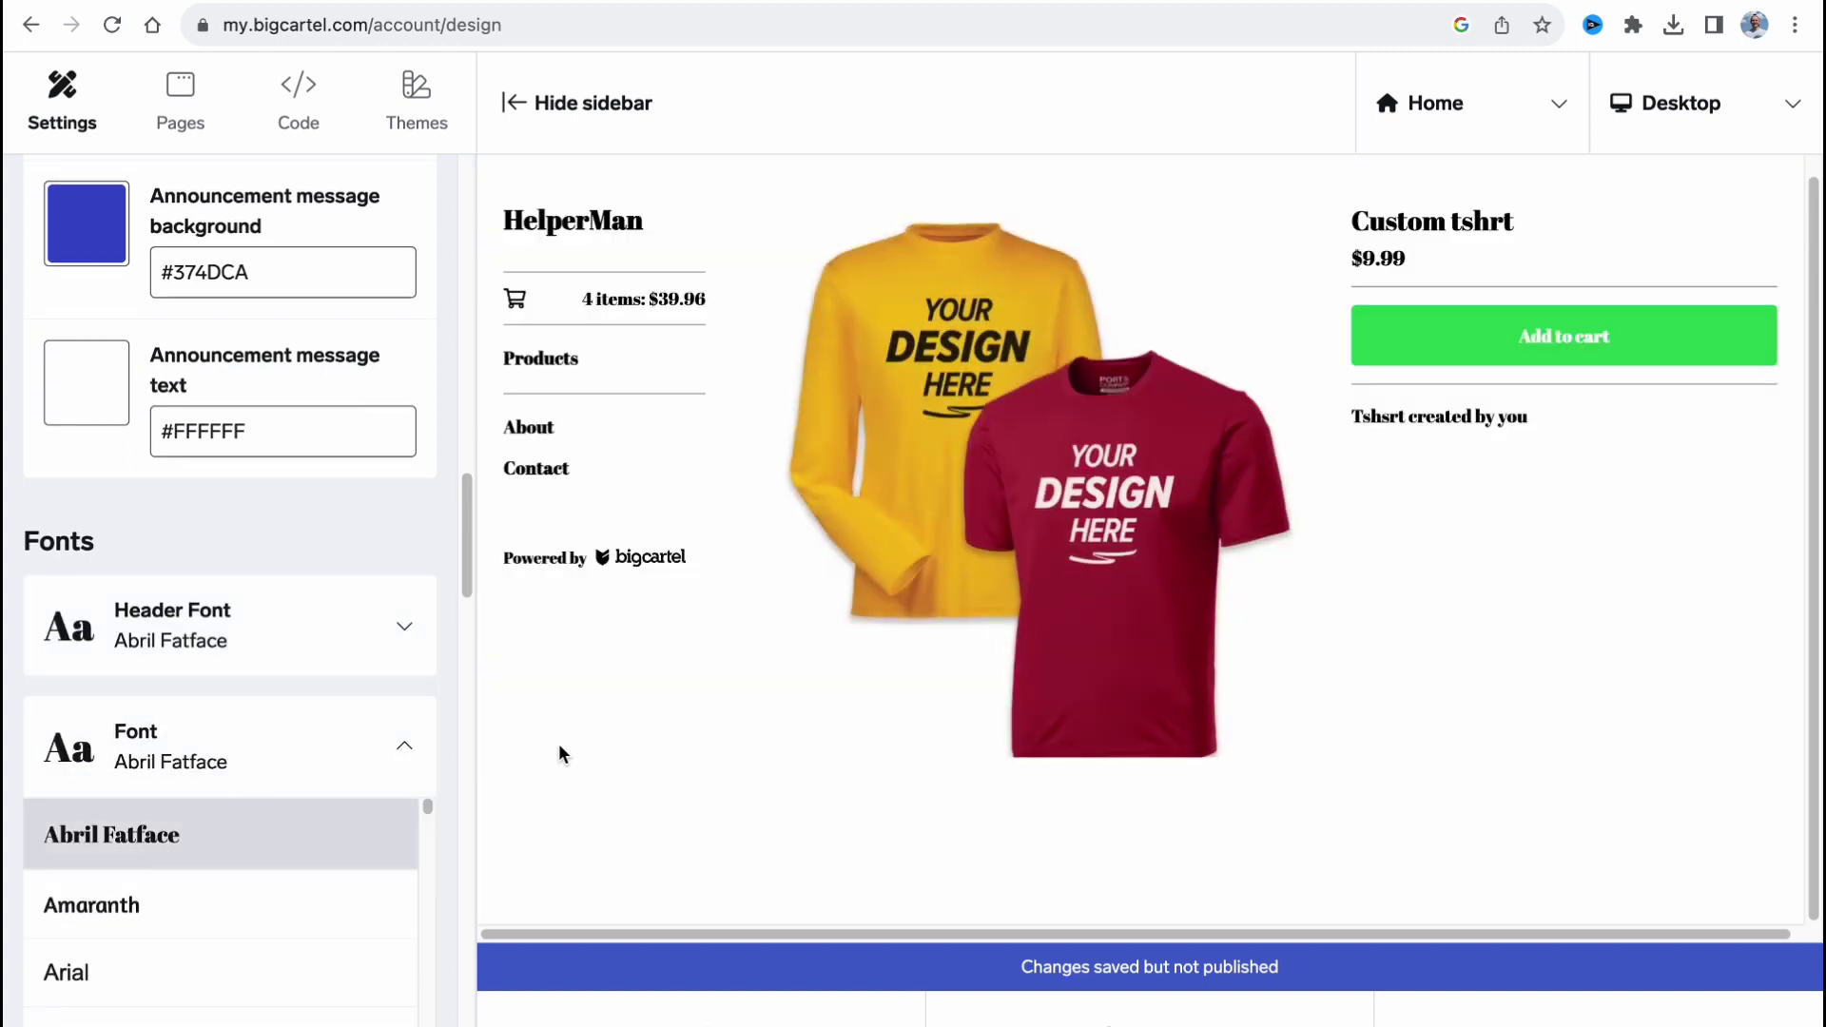
# Step: Close the font list, review the Sidecar options, attempt Publish and dismiss the error
pyautogui.scroll(-5, 419, 694)
pyautogui.click(405, 285)
pyautogui.scroll(-1, 371, 704)
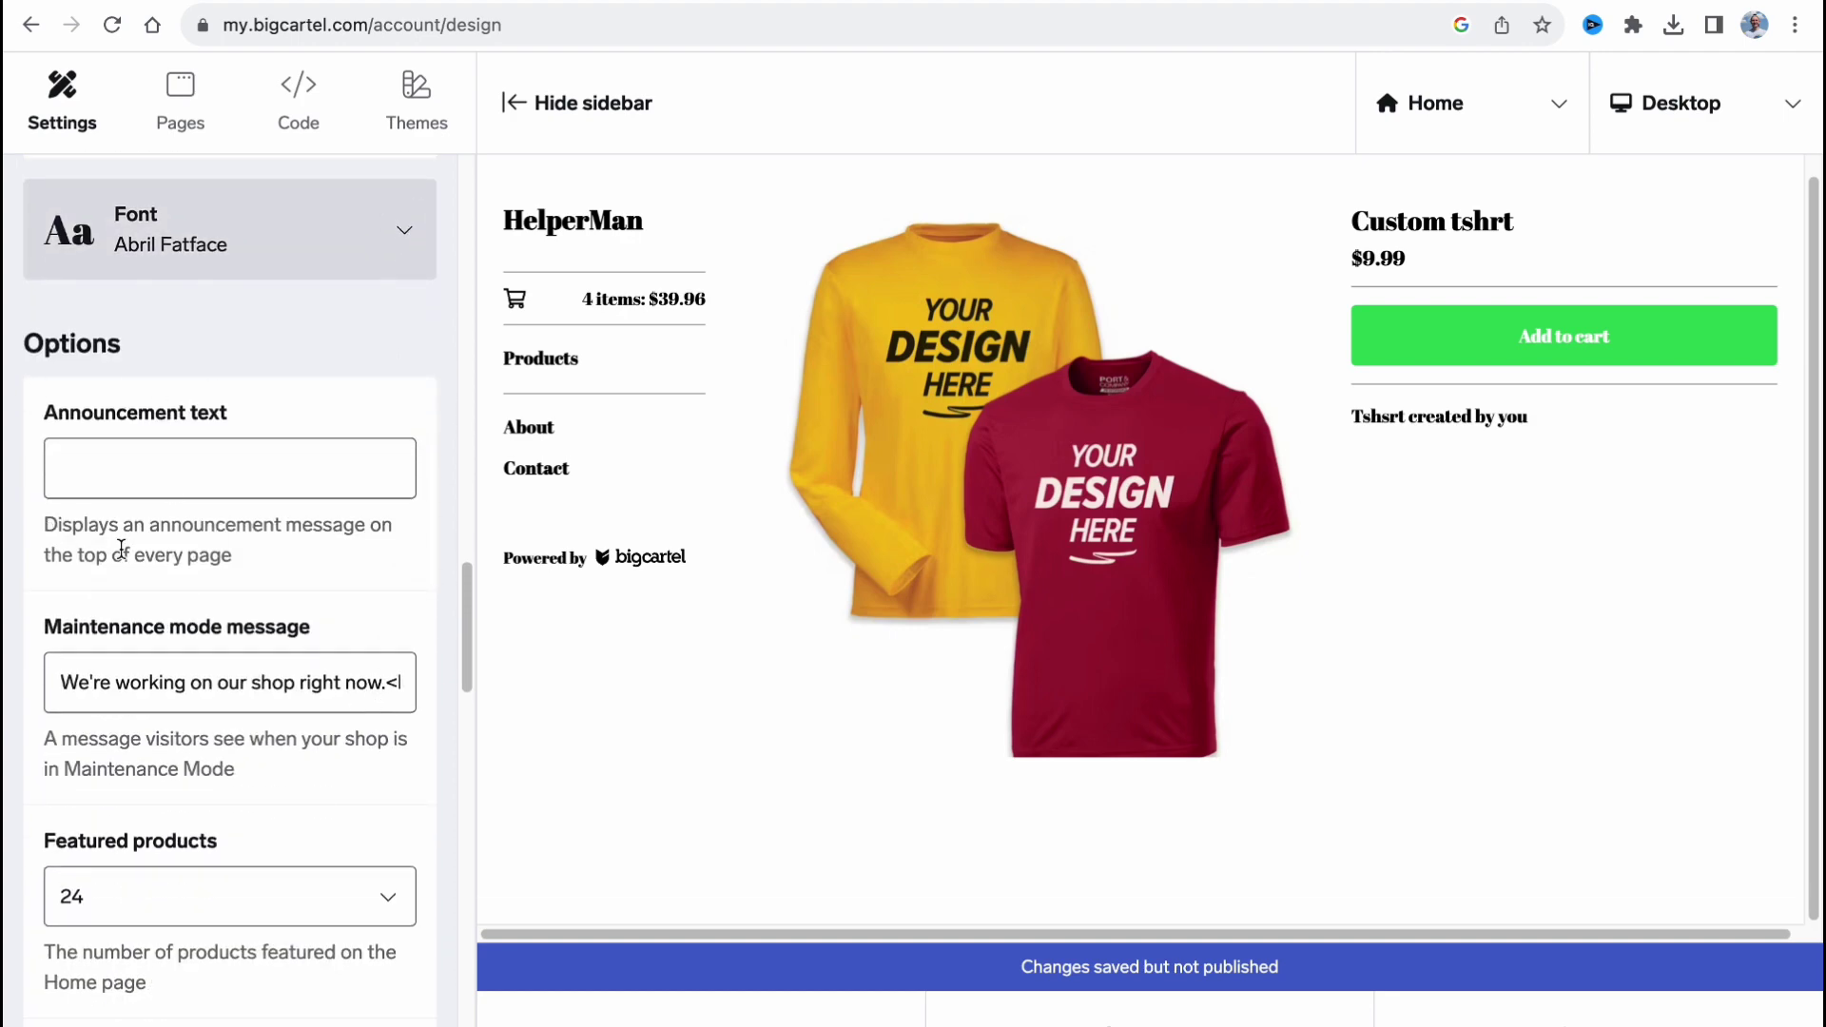
pyautogui.scroll(-5, 195, 568)
pyautogui.scroll(-3, 196, 561)
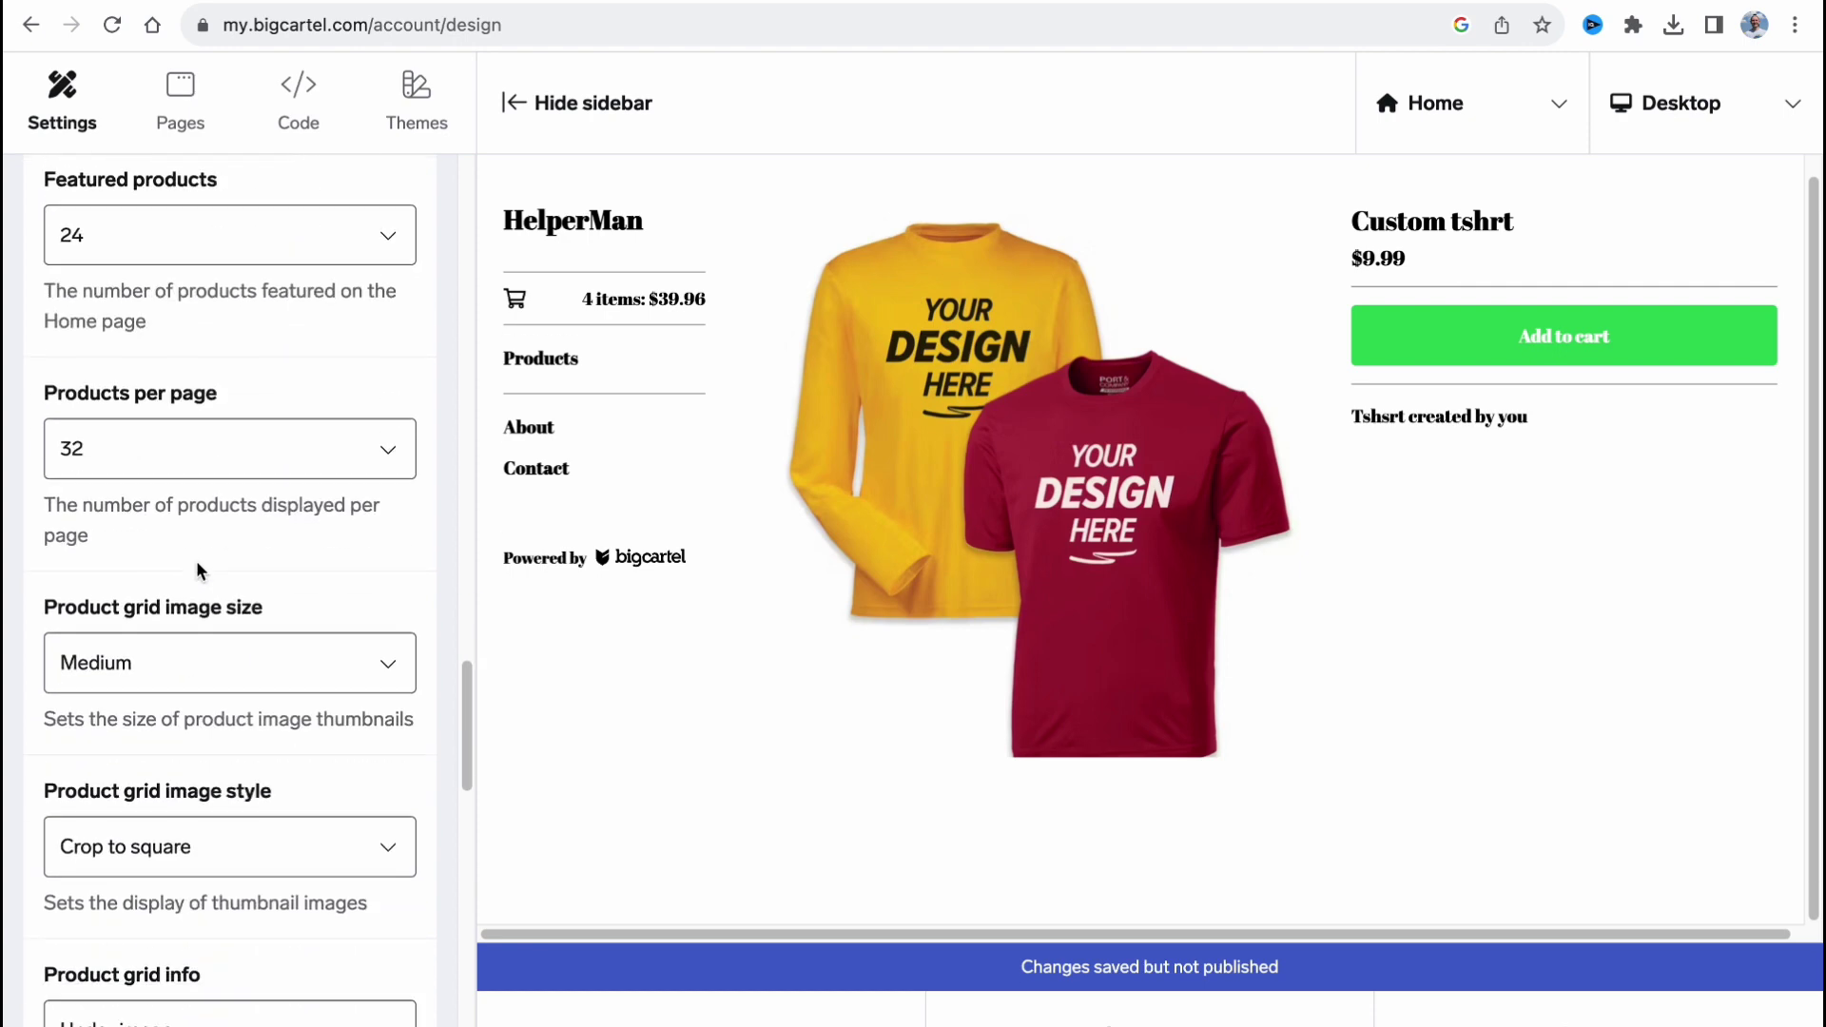
pyautogui.scroll(-15, 162, 613)
pyautogui.scroll(-4, 236, 618)
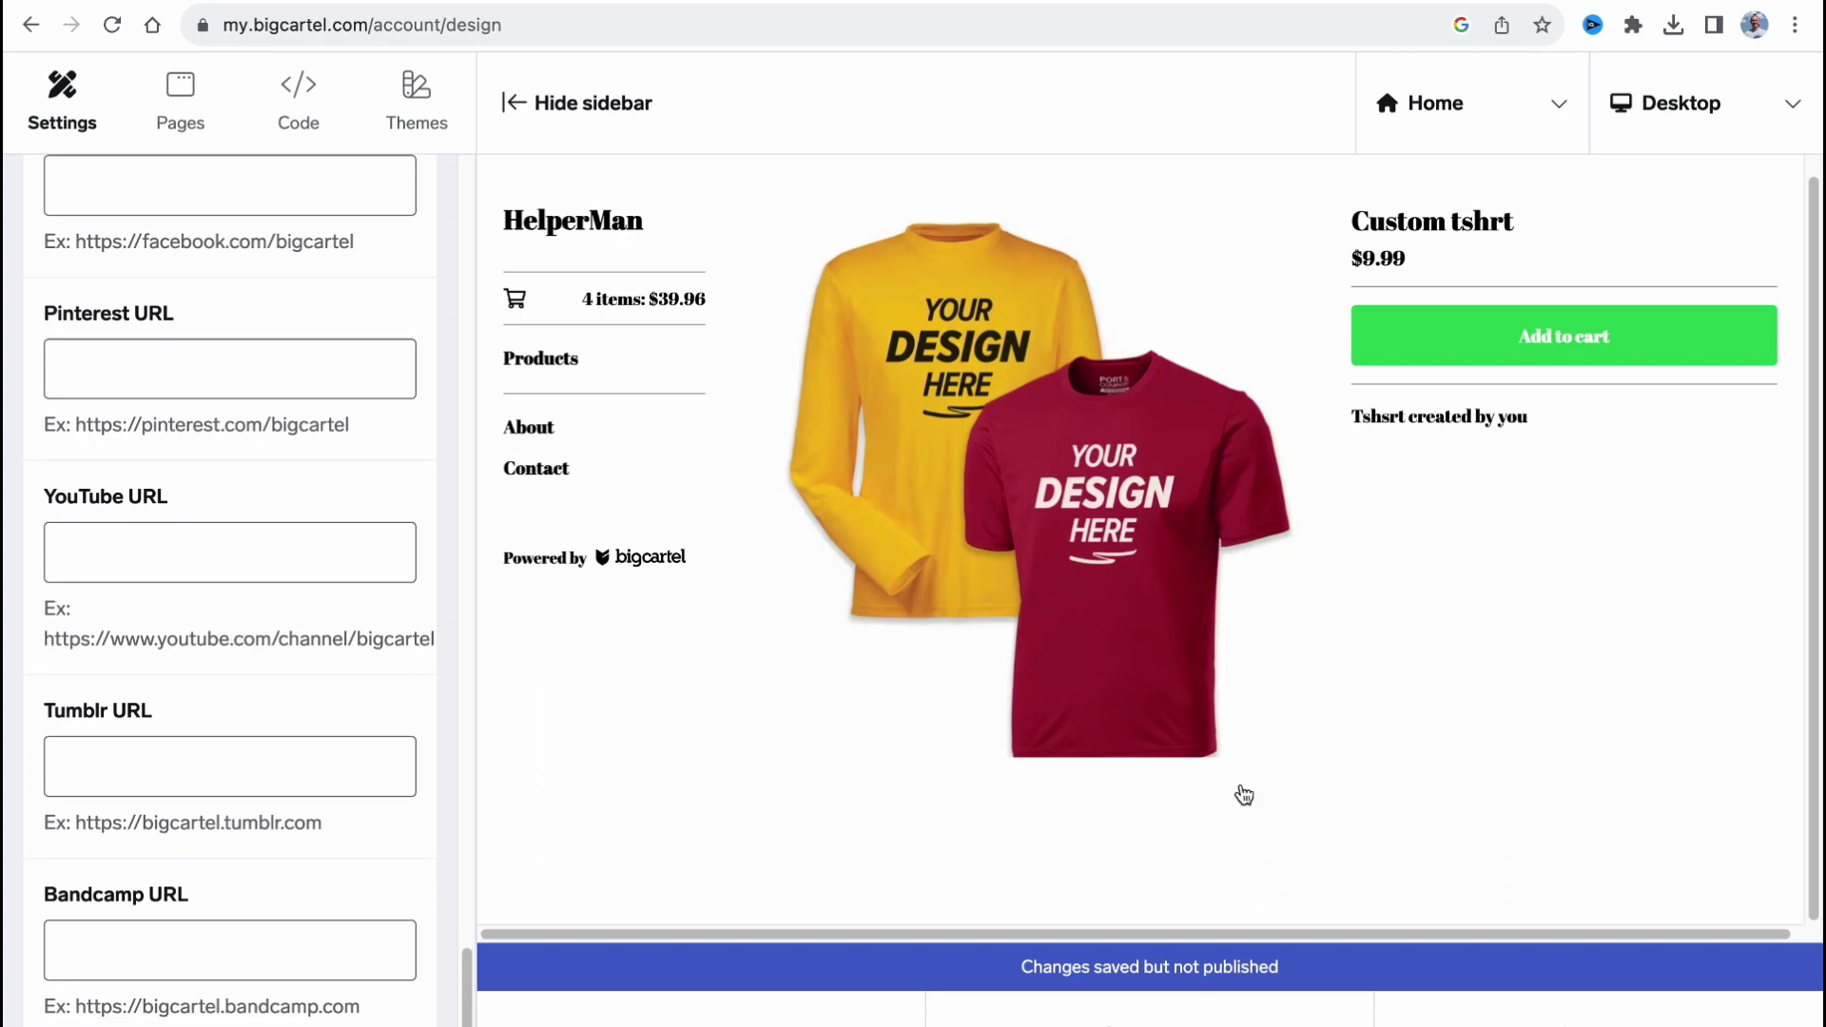
pyautogui.click(1522, 1008)
pyautogui.click(1131, 200)
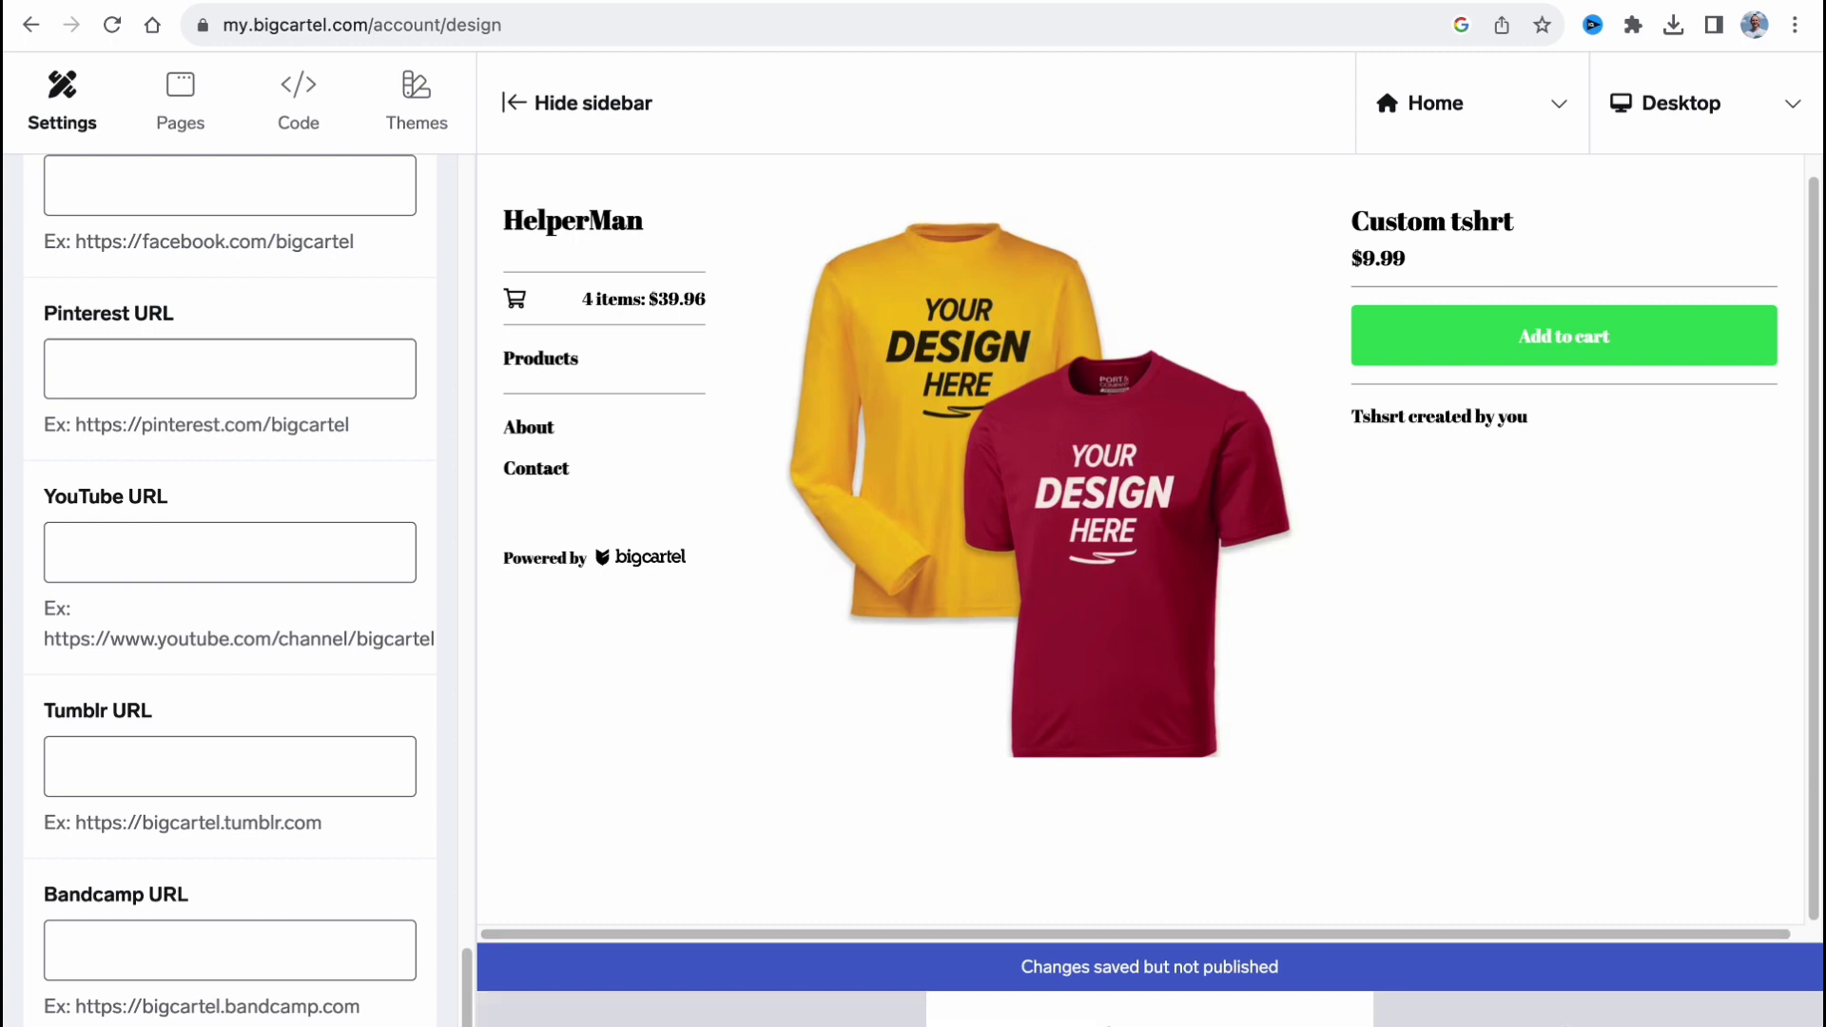
pyautogui.click(1108, 1021)
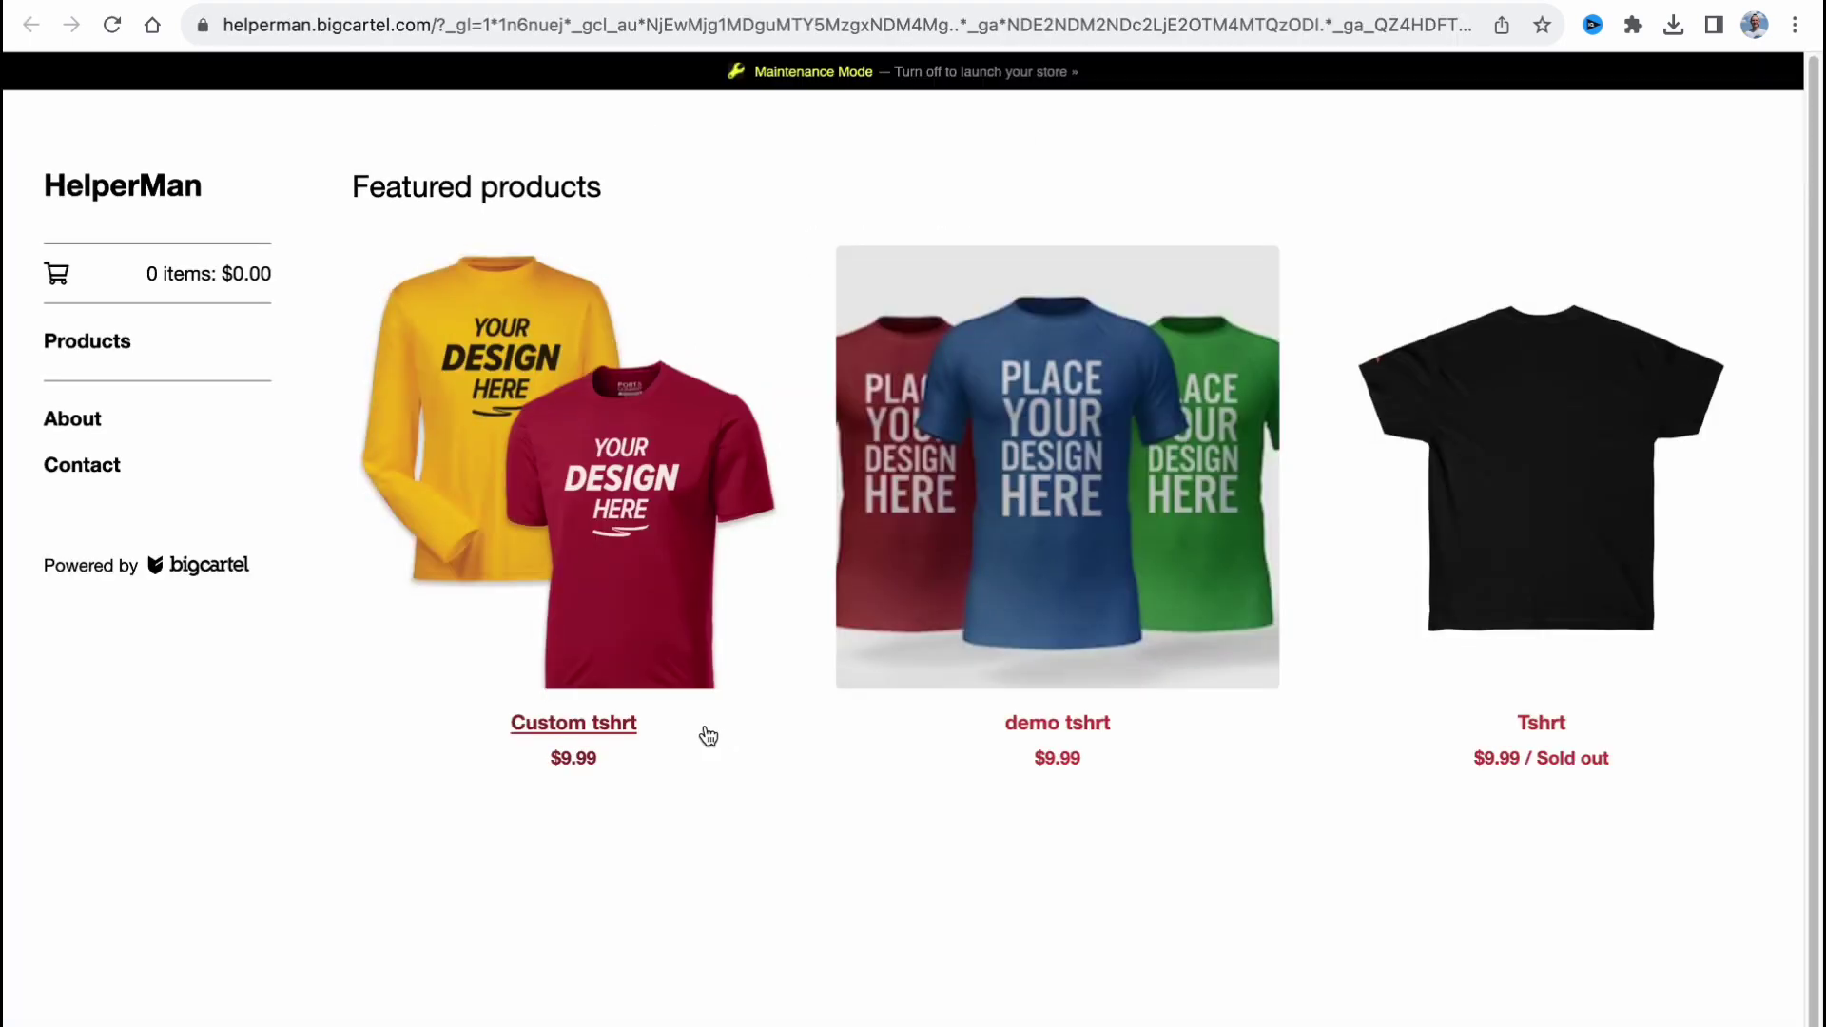
pyautogui.click(1016, 735)
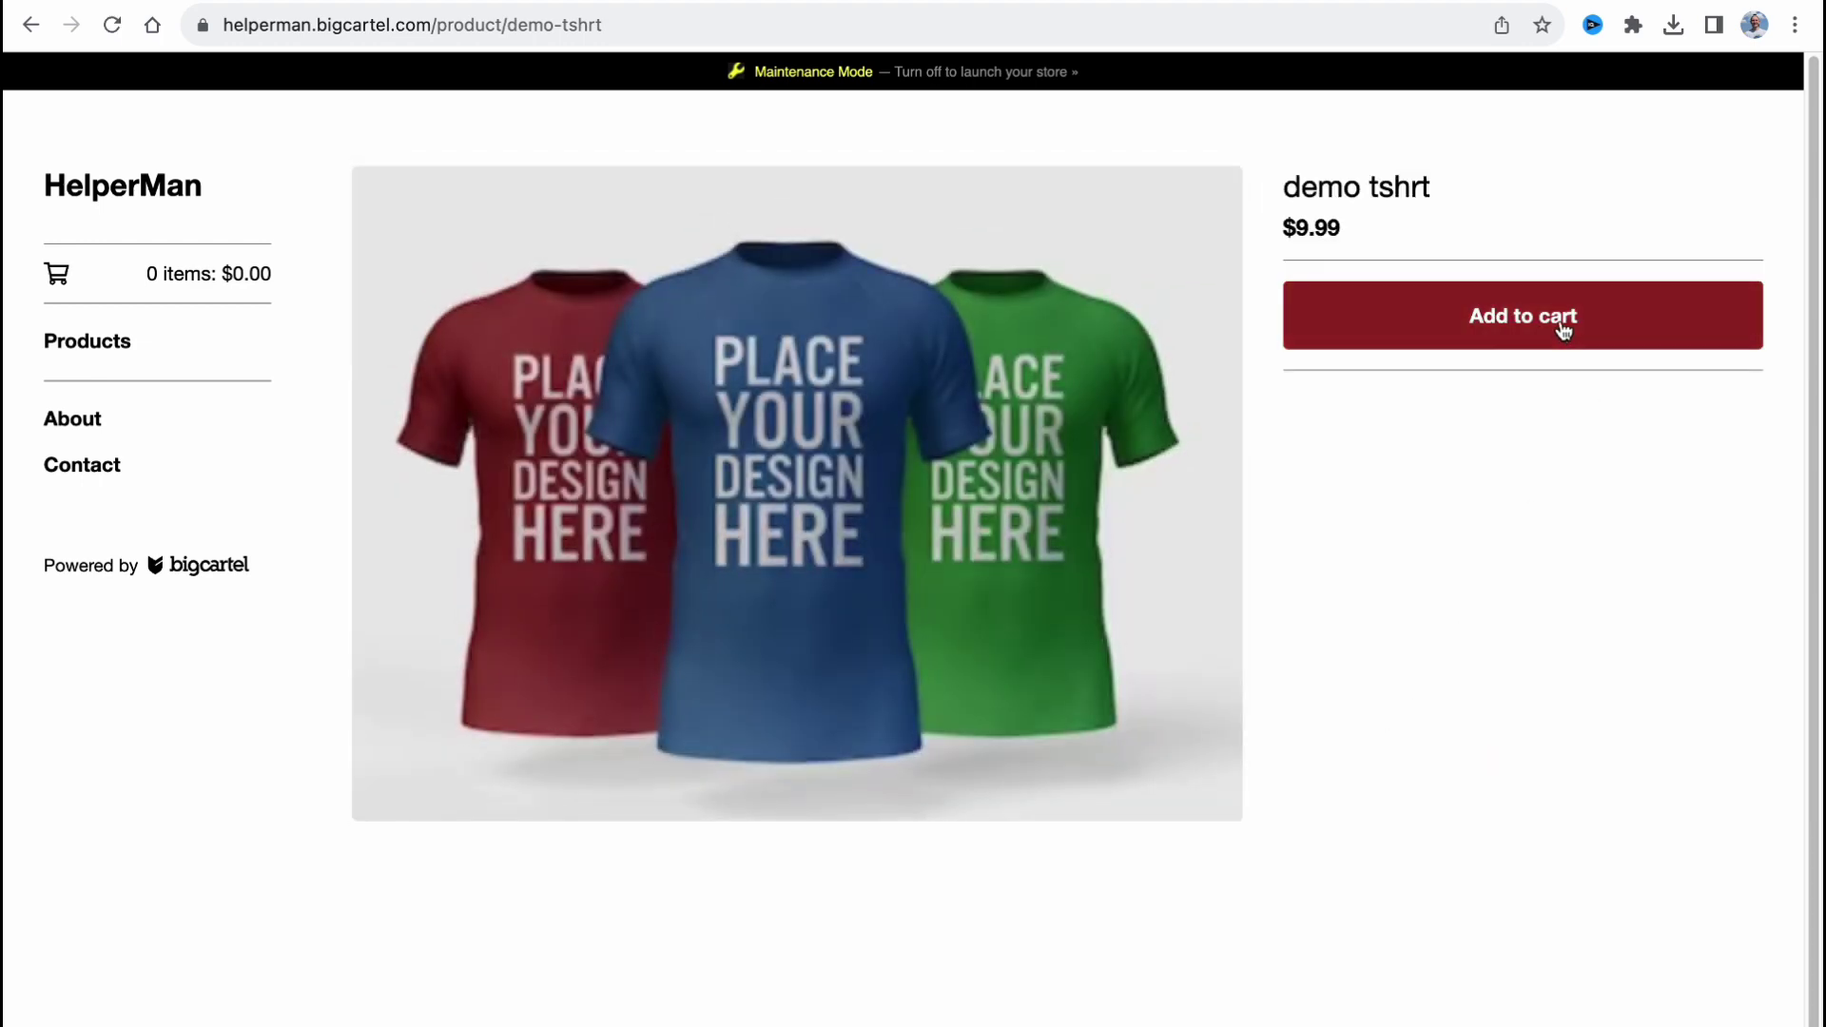
pyautogui.click(34, 26)
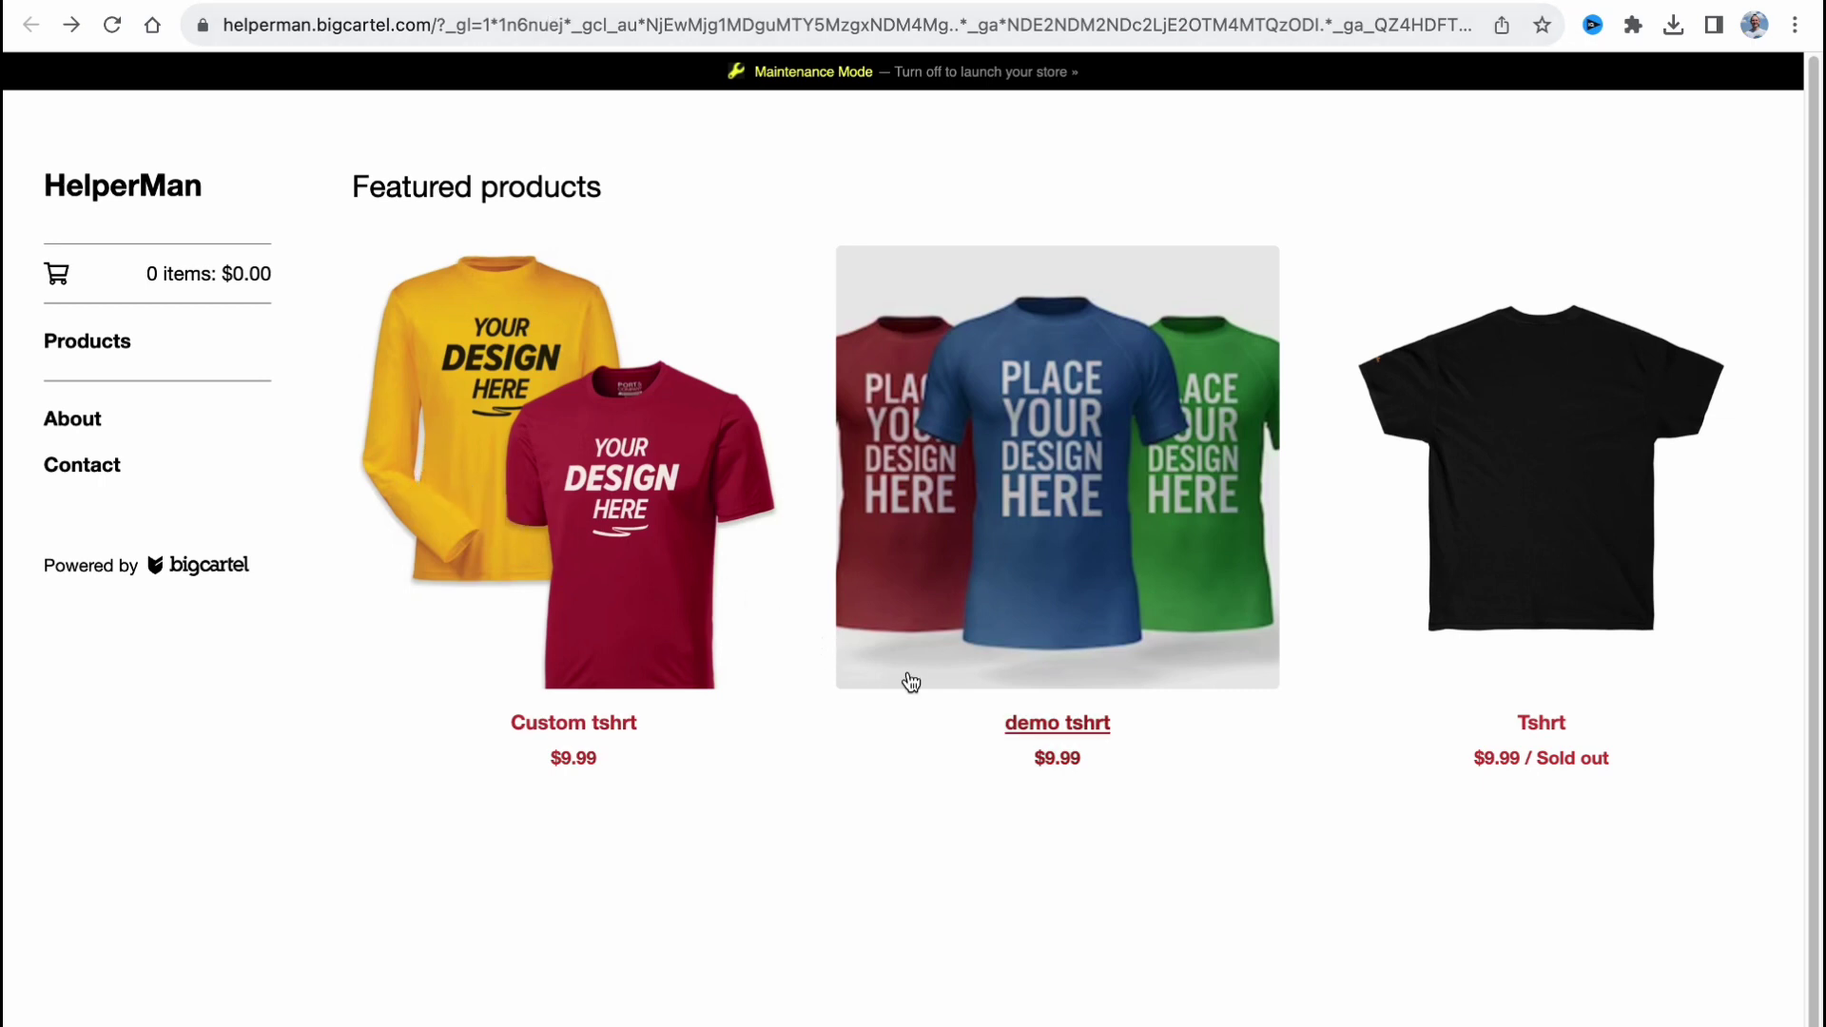
pyautogui.click(611, 728)
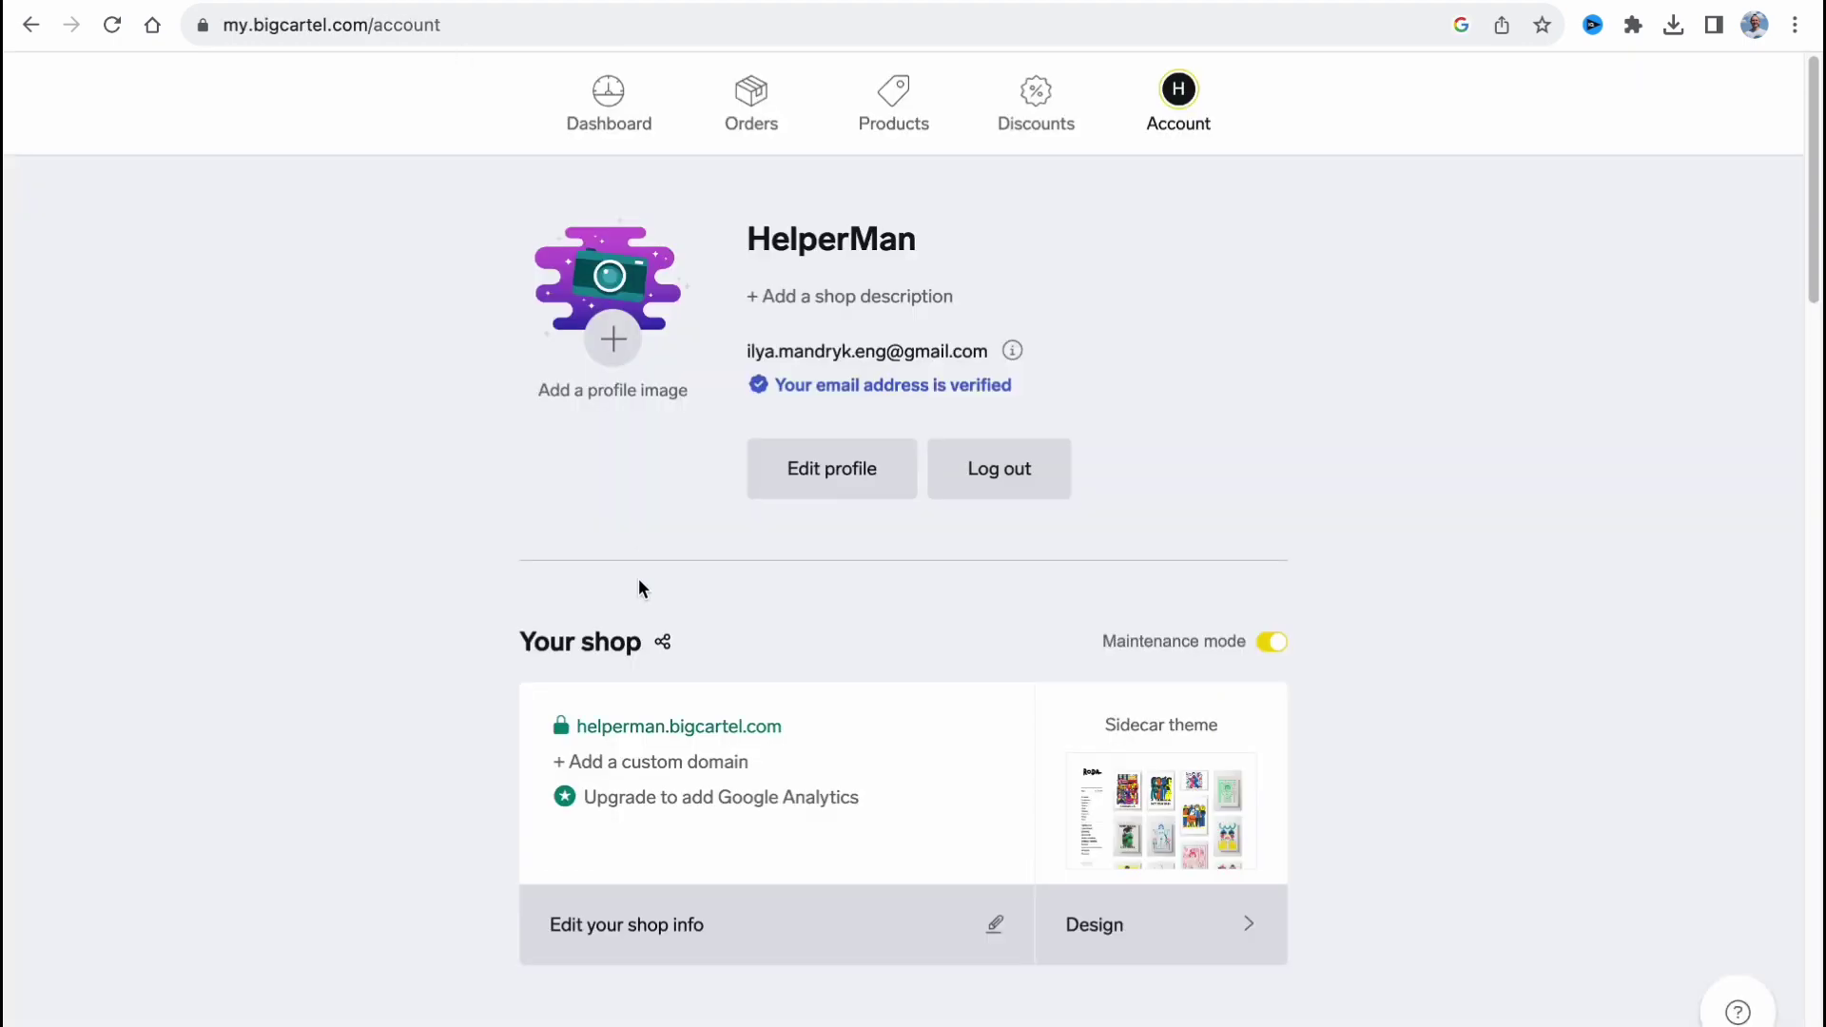
# Step: Open the Products list showing Custom tshrt, demo tshrt and sold-out Tshrt at $9.99
pyautogui.scroll(-1, 666, 561)
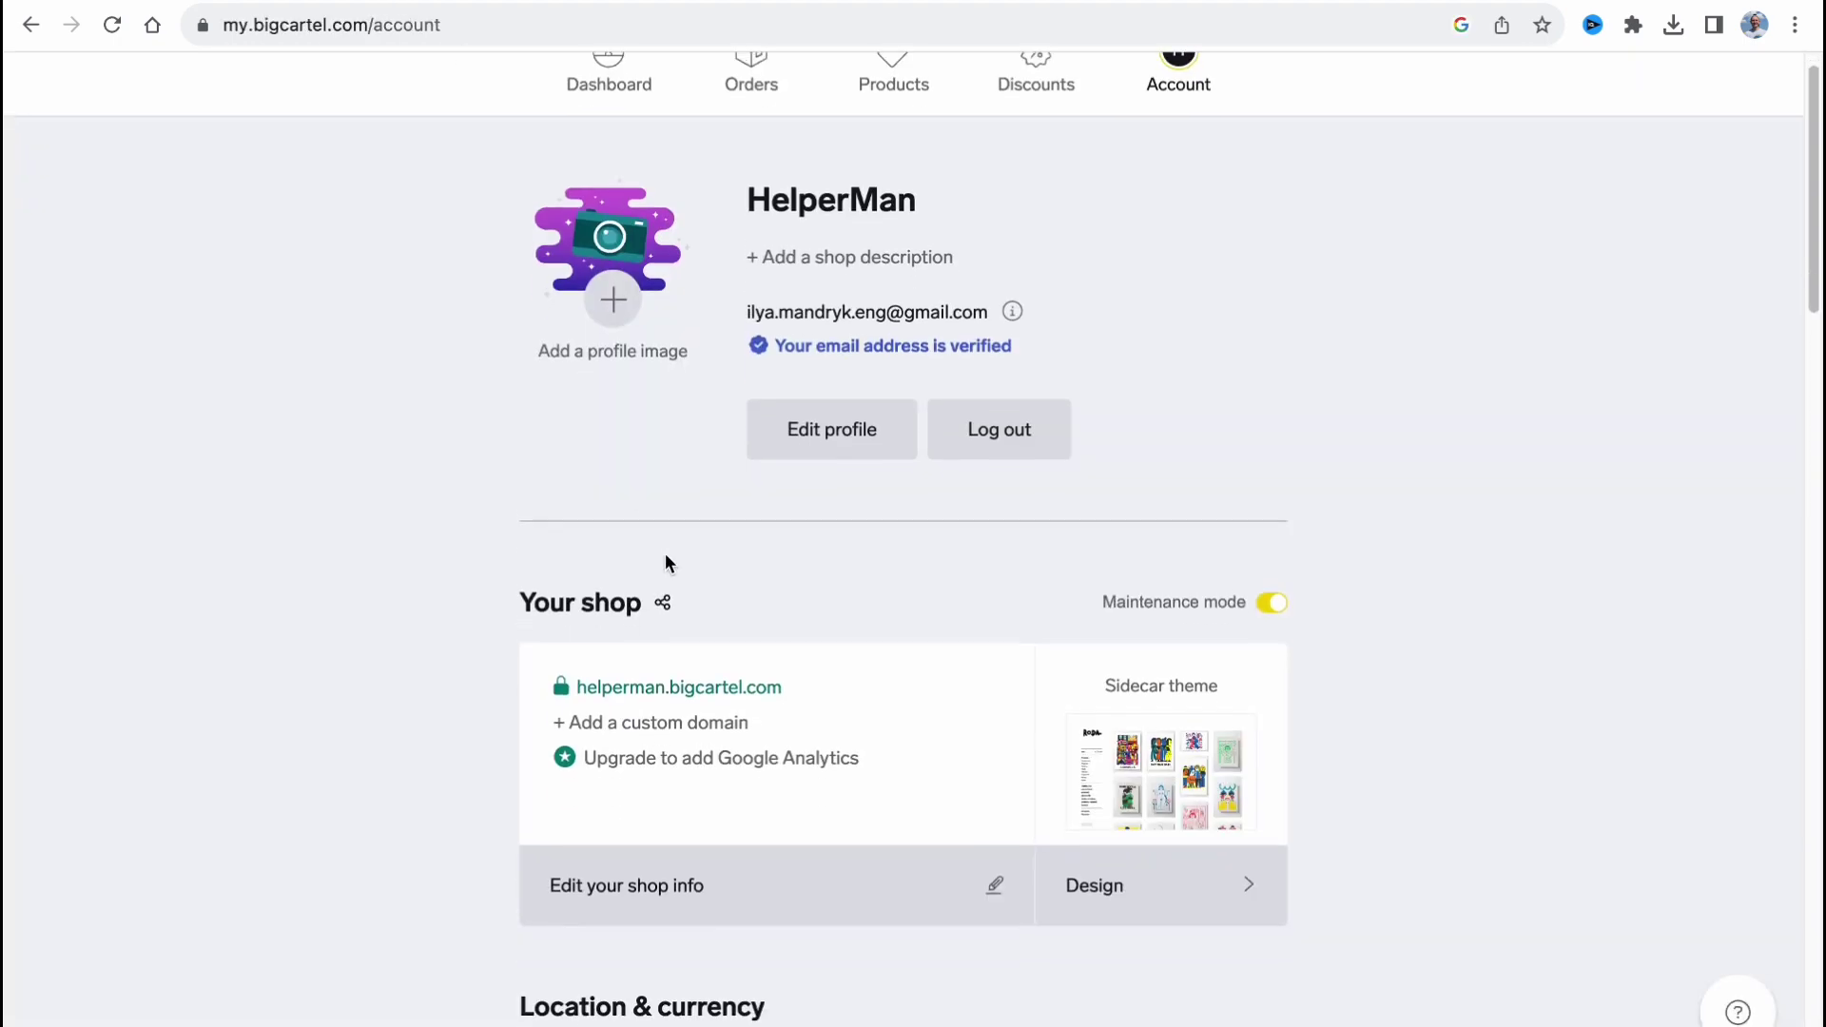
pyautogui.scroll(-4, 667, 552)
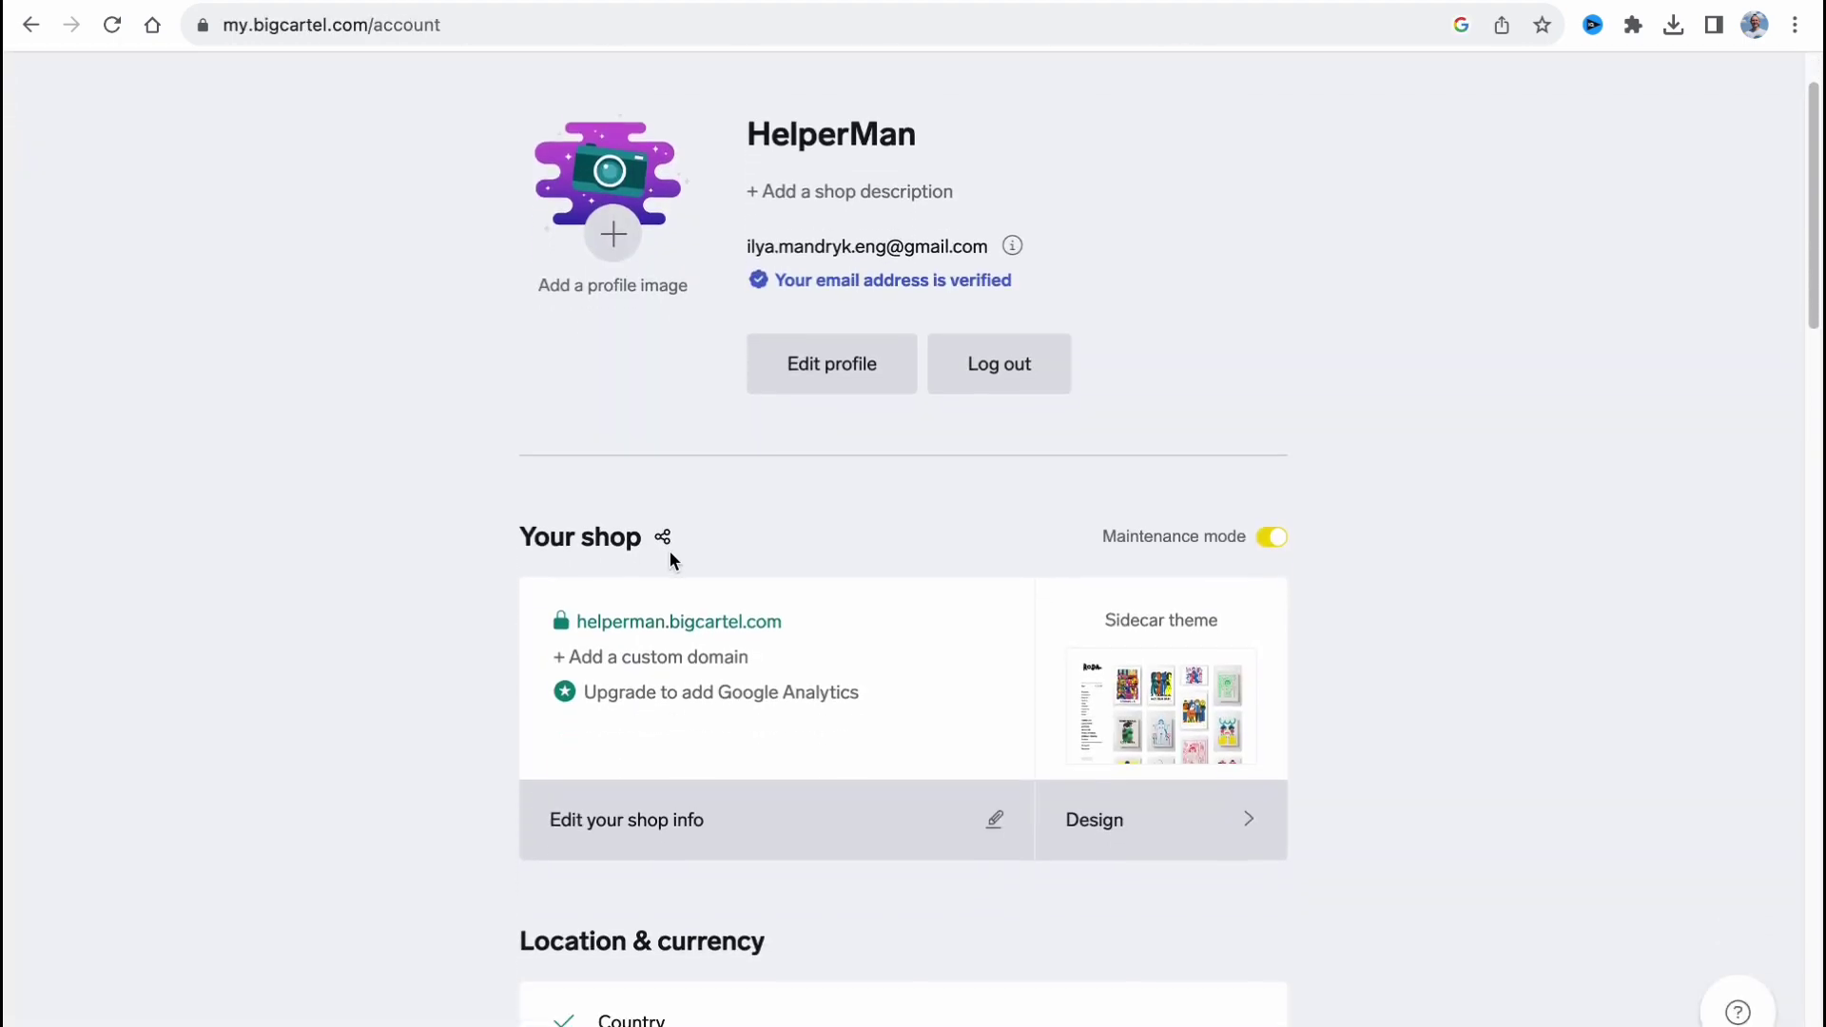
pyautogui.scroll(-1, 845, 459)
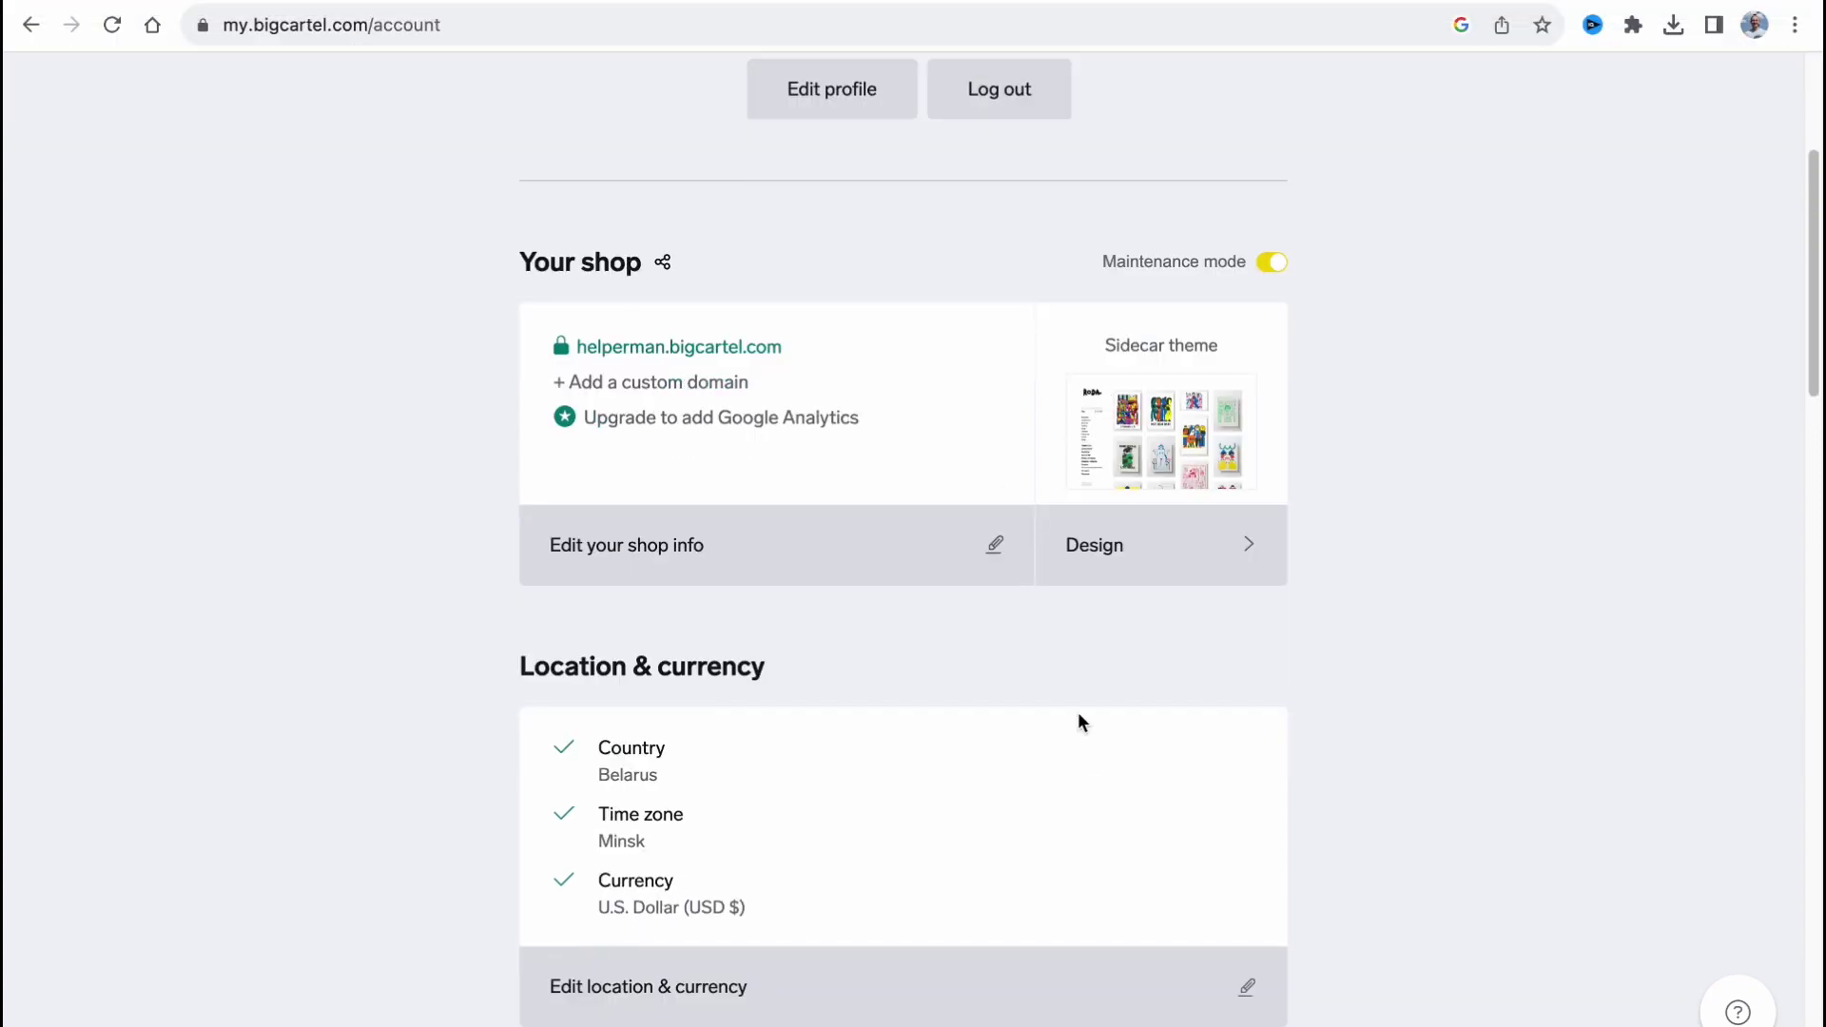
pyautogui.scroll(-9, 1150, 661)
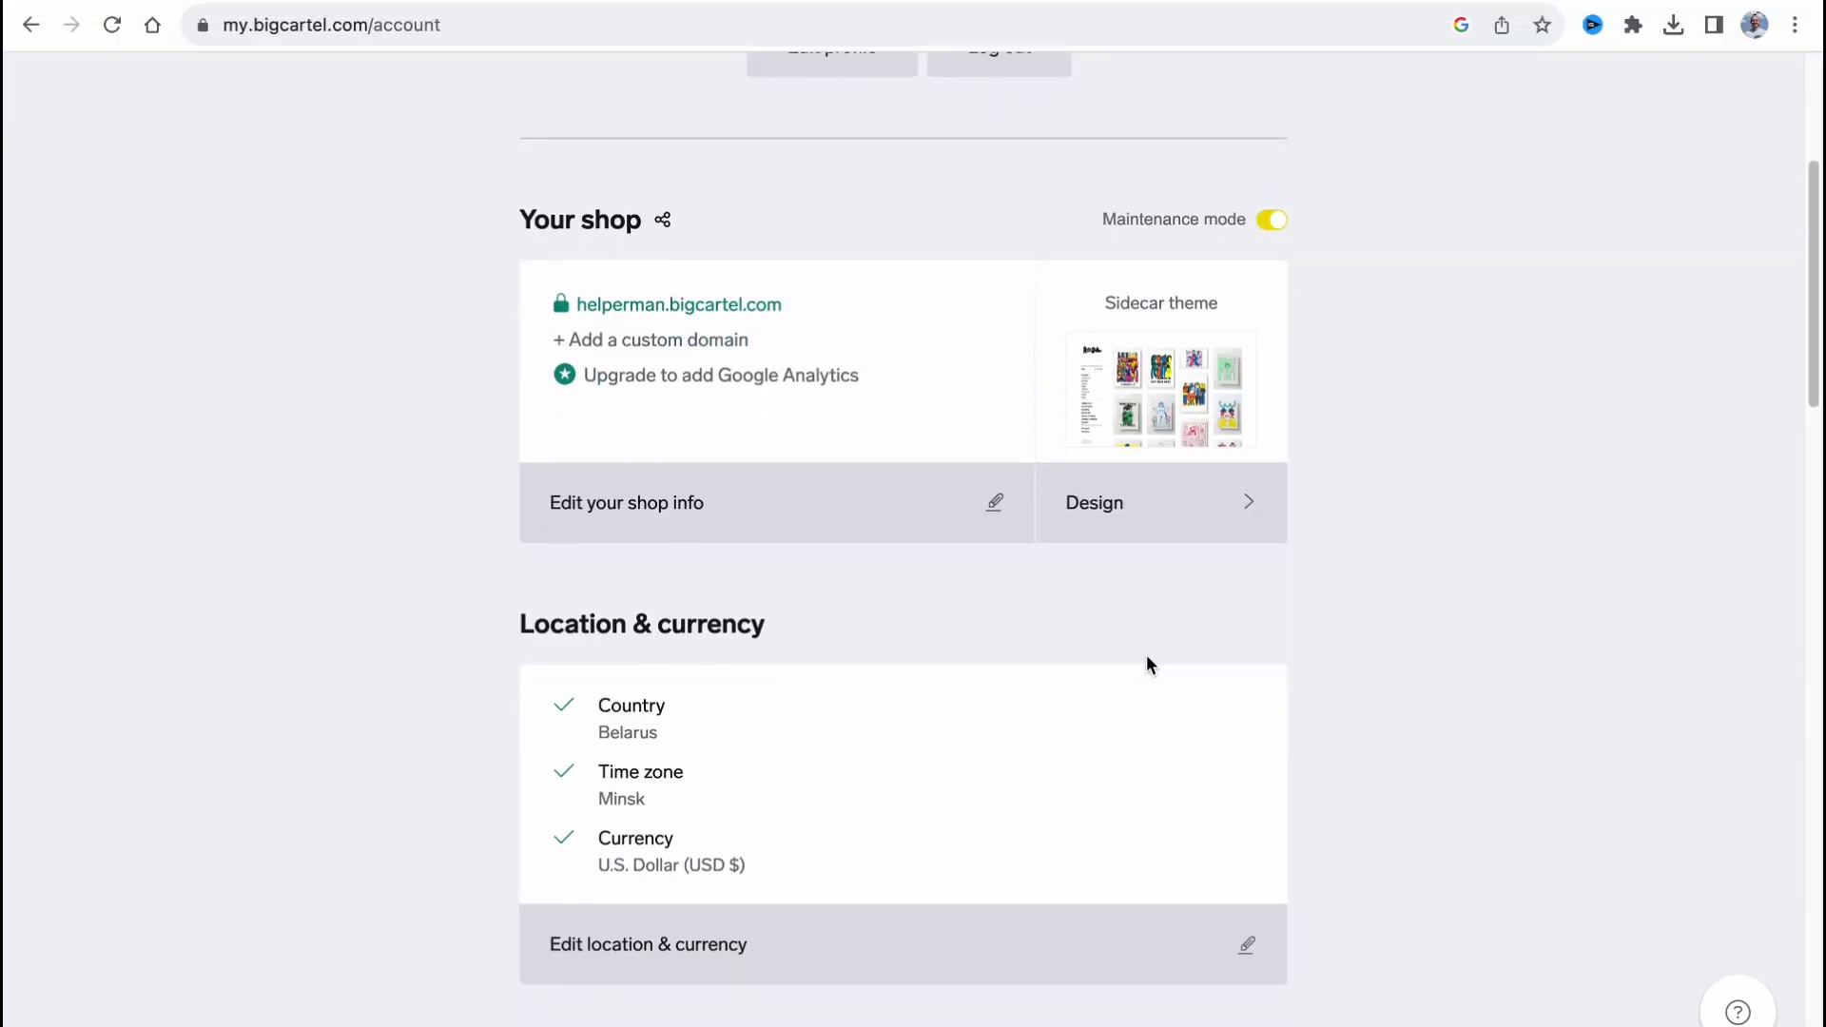
pyautogui.scroll(-2, 1141, 685)
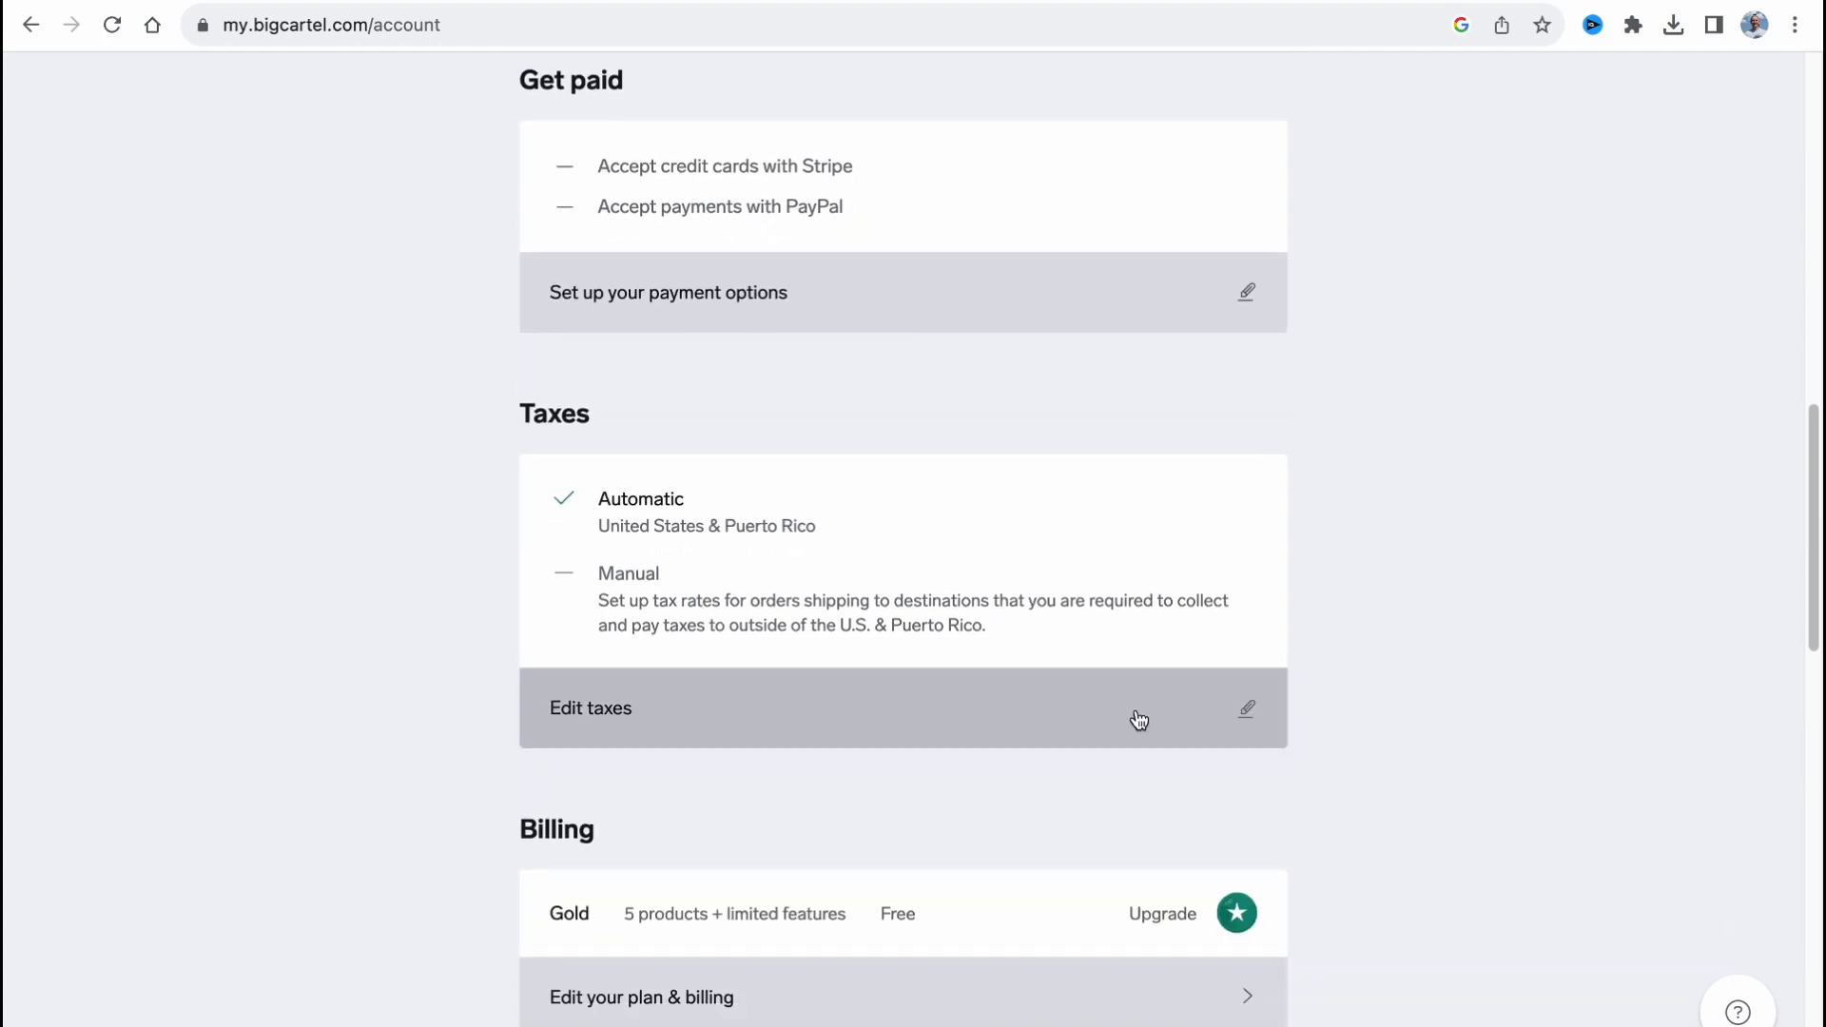
pyautogui.scroll(11, 1138, 709)
pyautogui.click(908, 119)
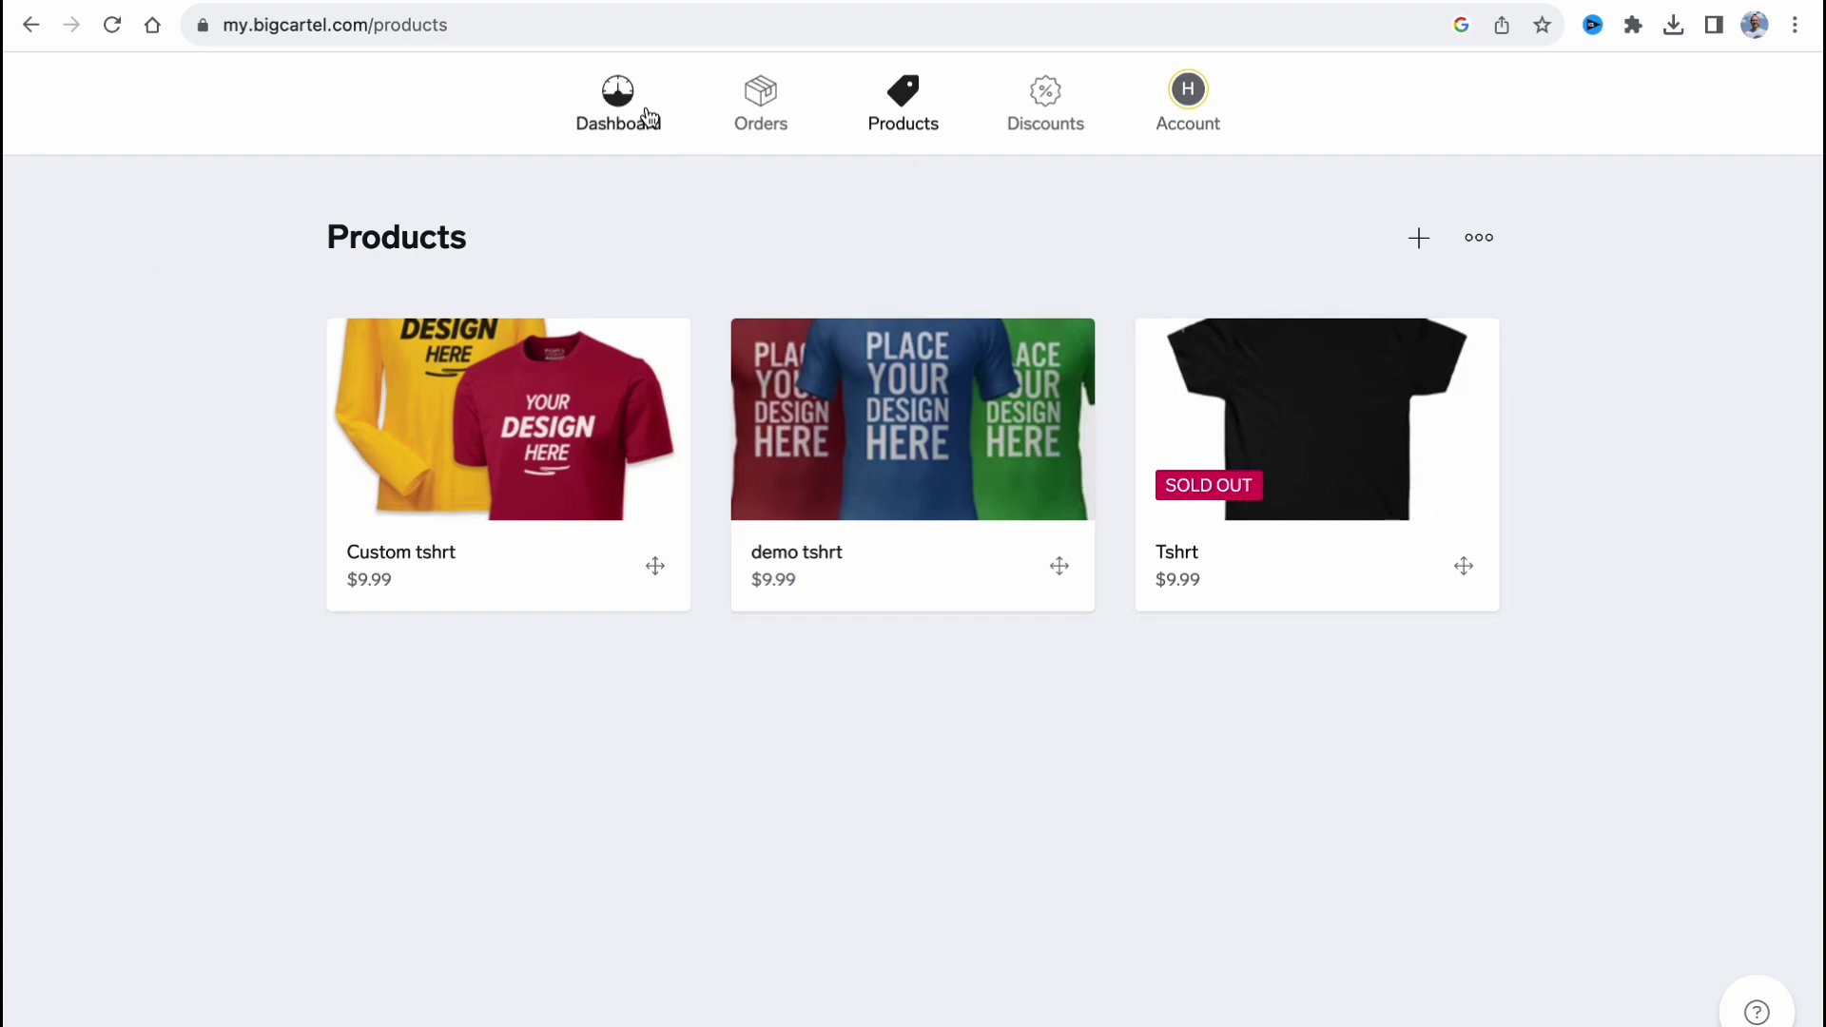
pyautogui.click(945, 5)
pyautogui.scroll(-1, 897, 581)
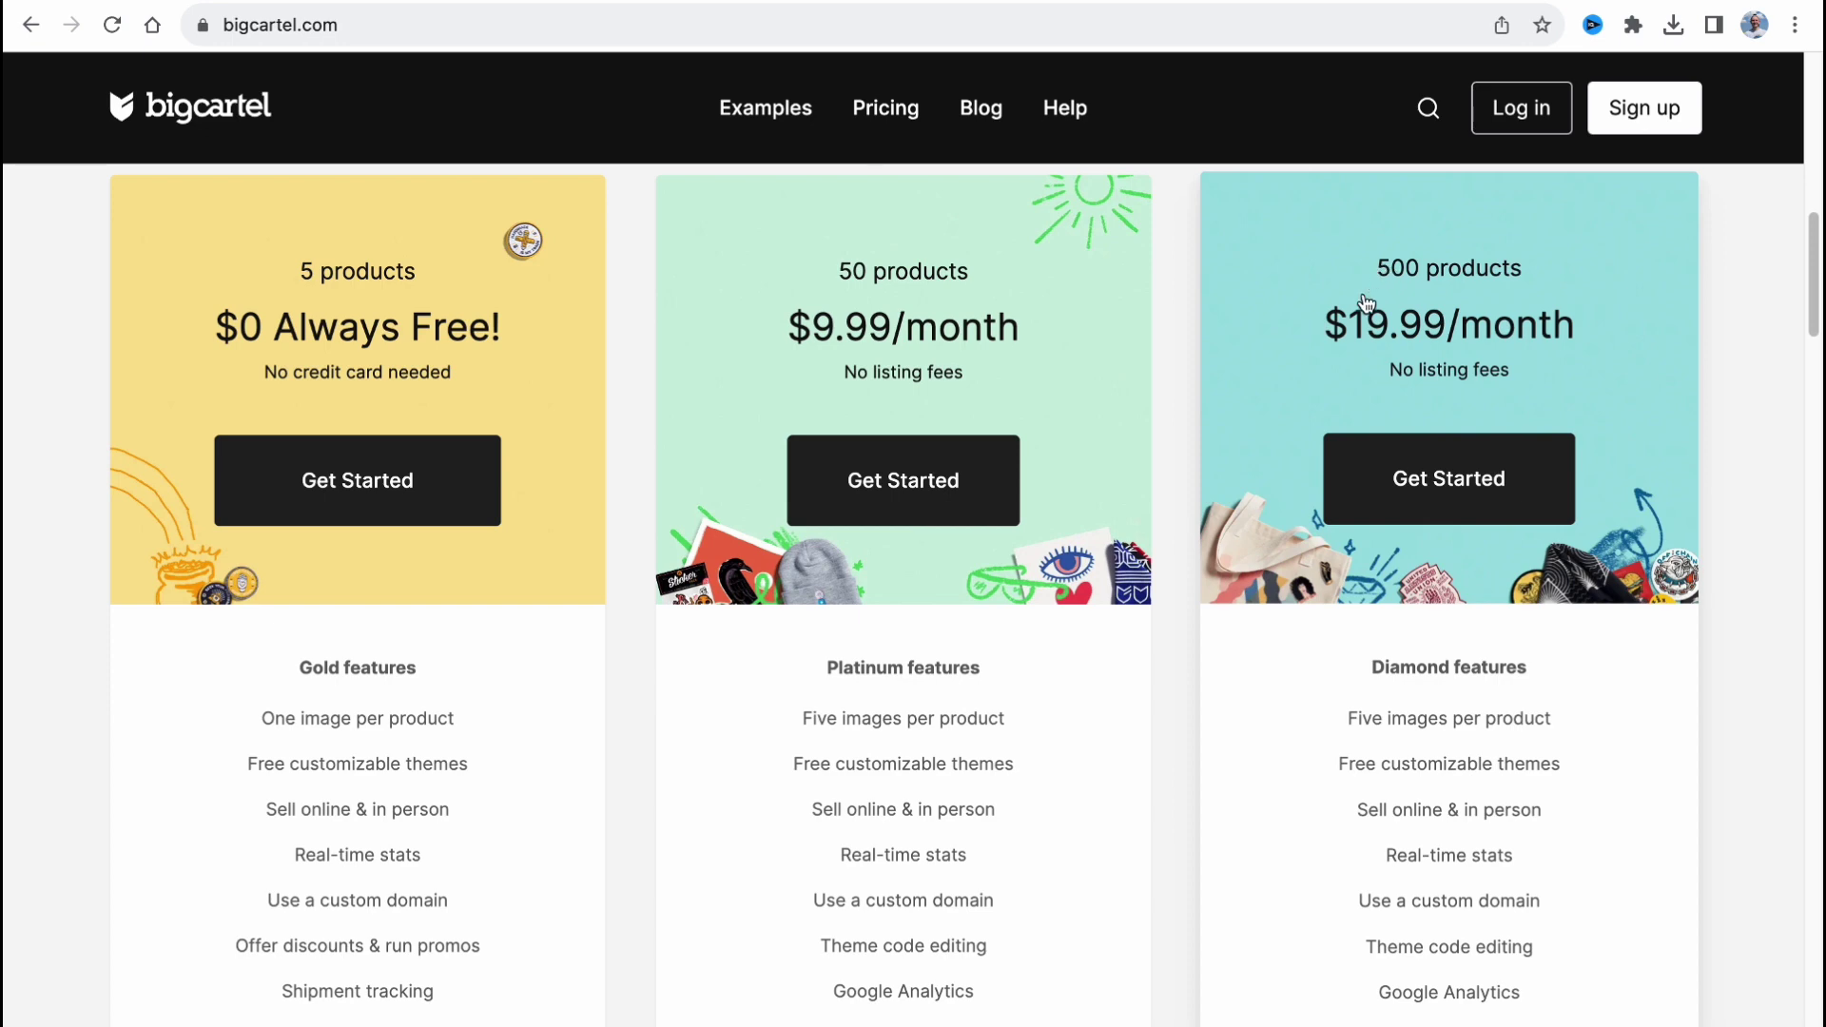
pyautogui.scroll(-3, 1369, 430)
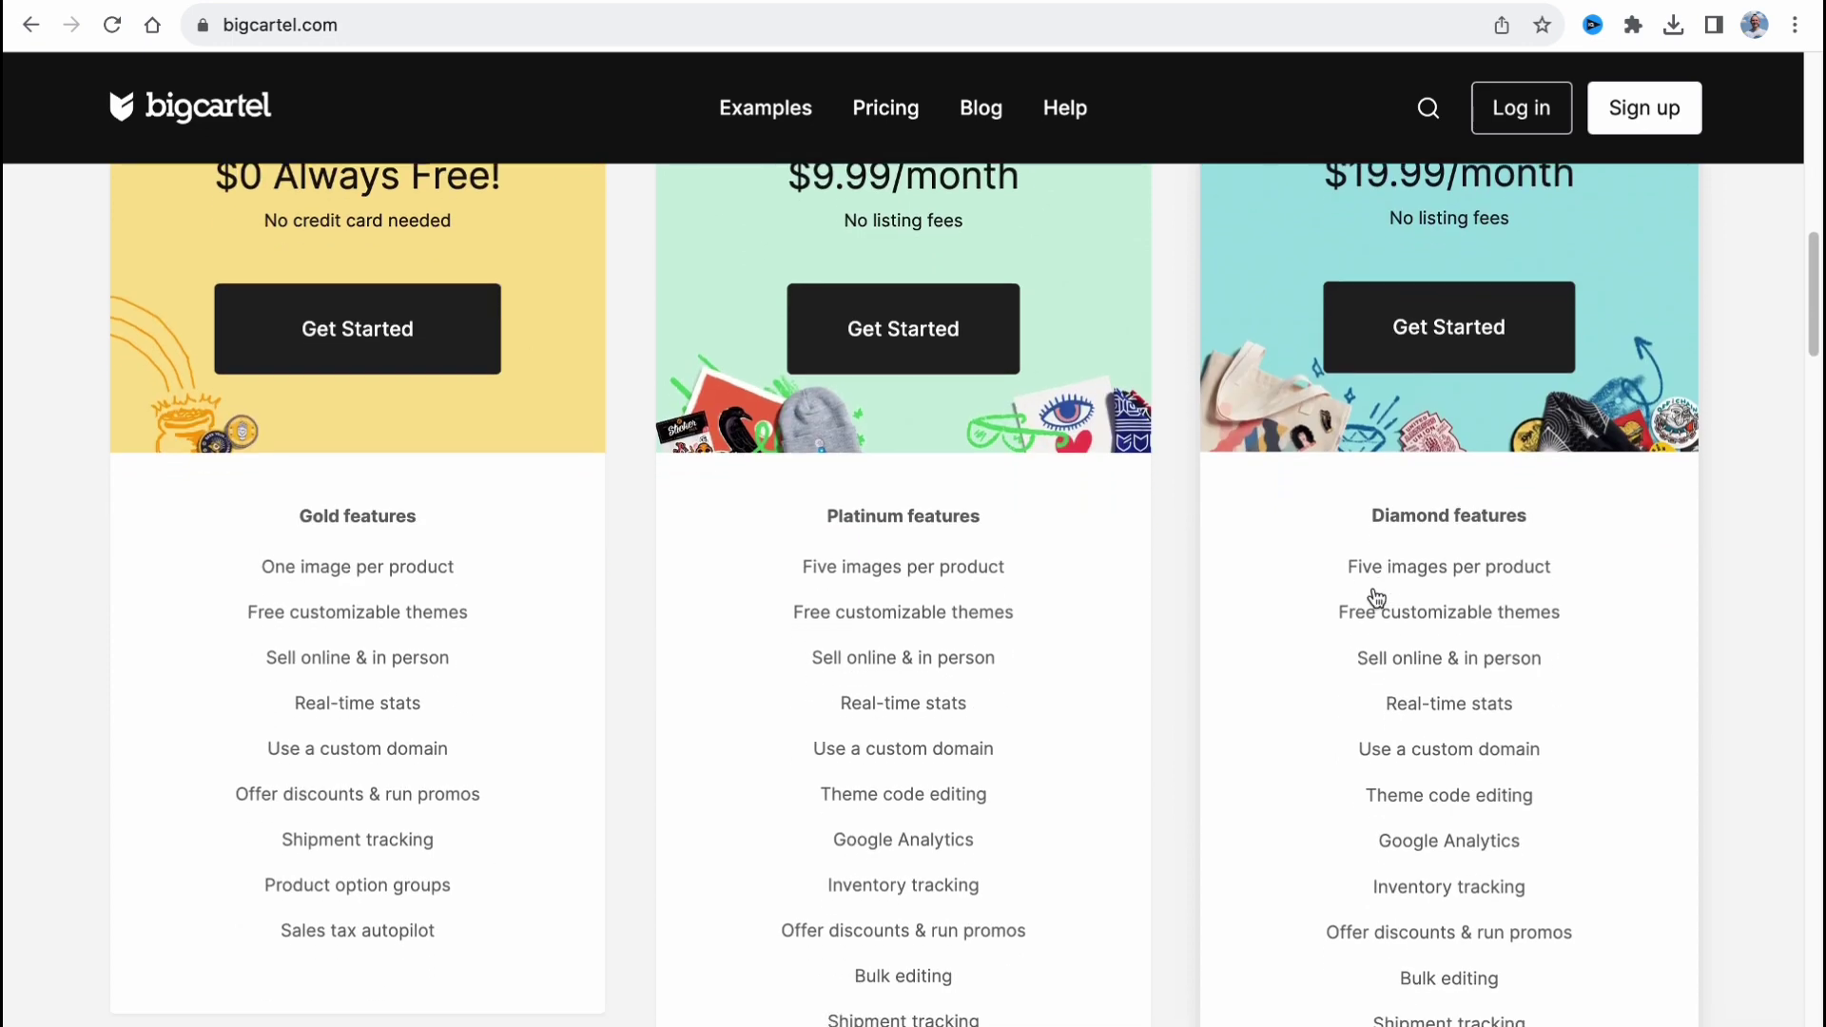
pyautogui.scroll(-5, 562, 771)
pyautogui.scroll(10, 562, 771)
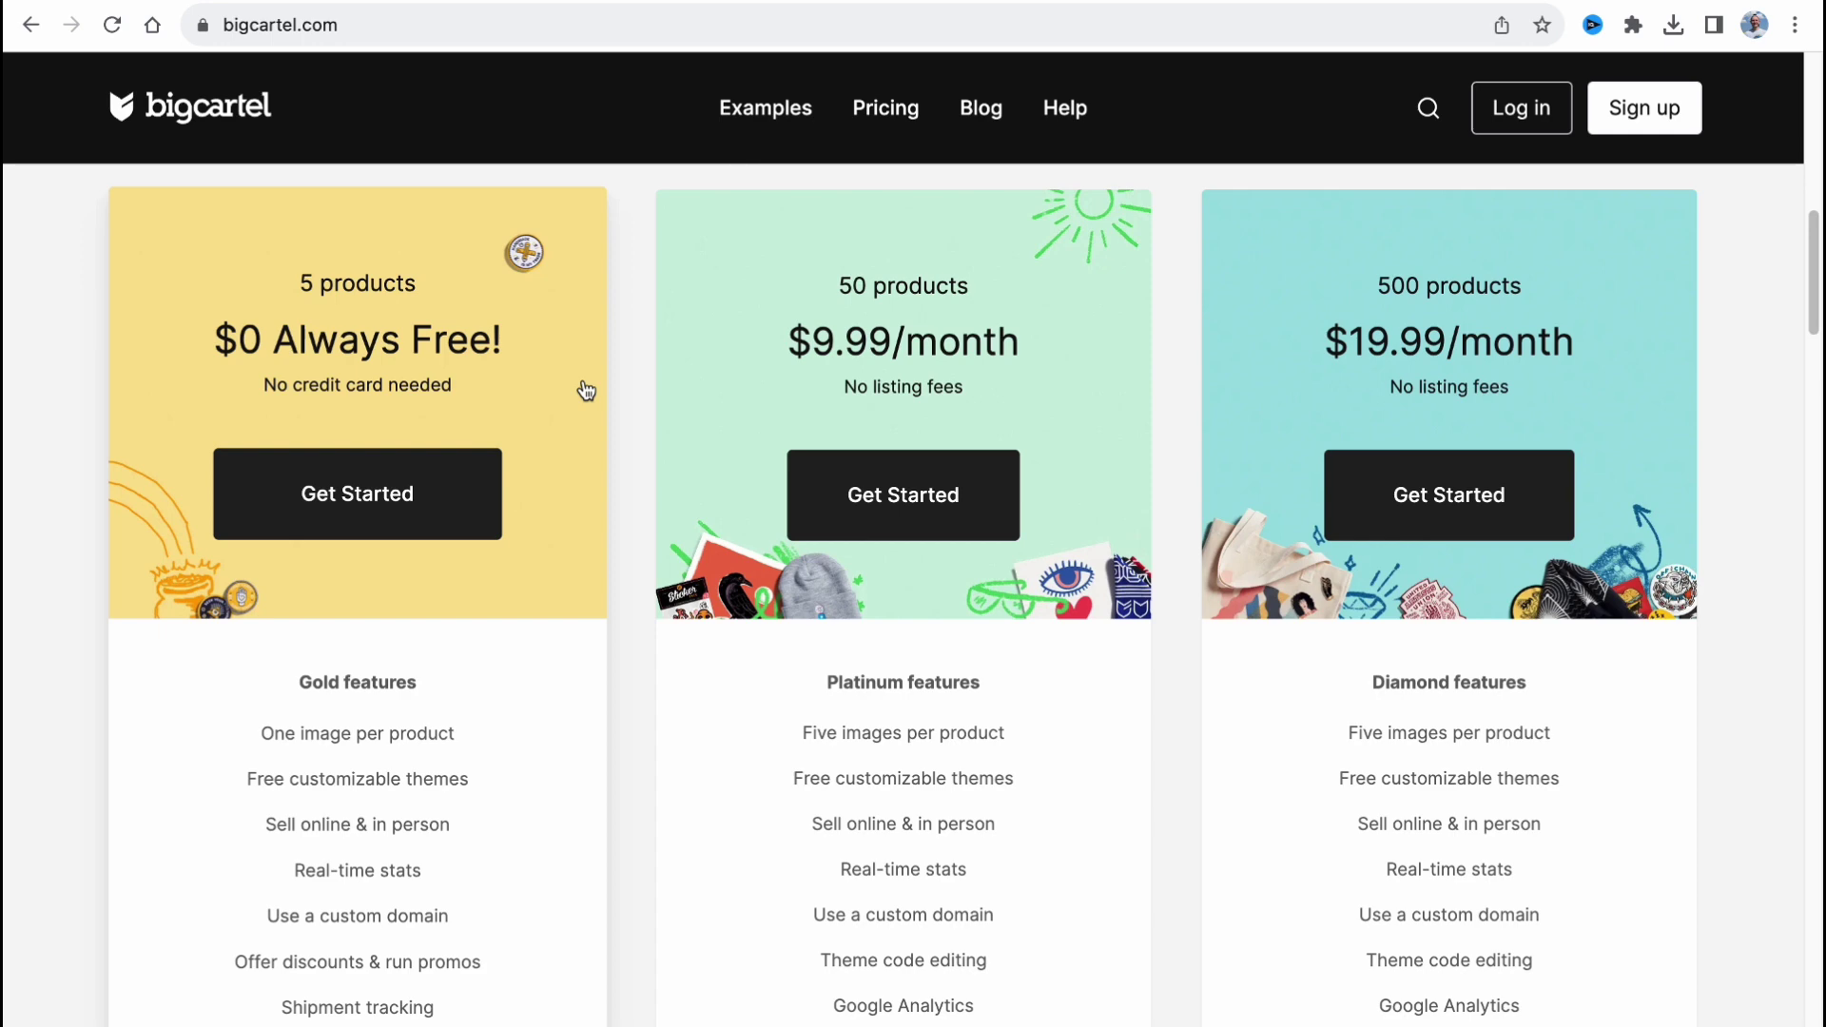
pyautogui.scroll(-3, 586, 390)
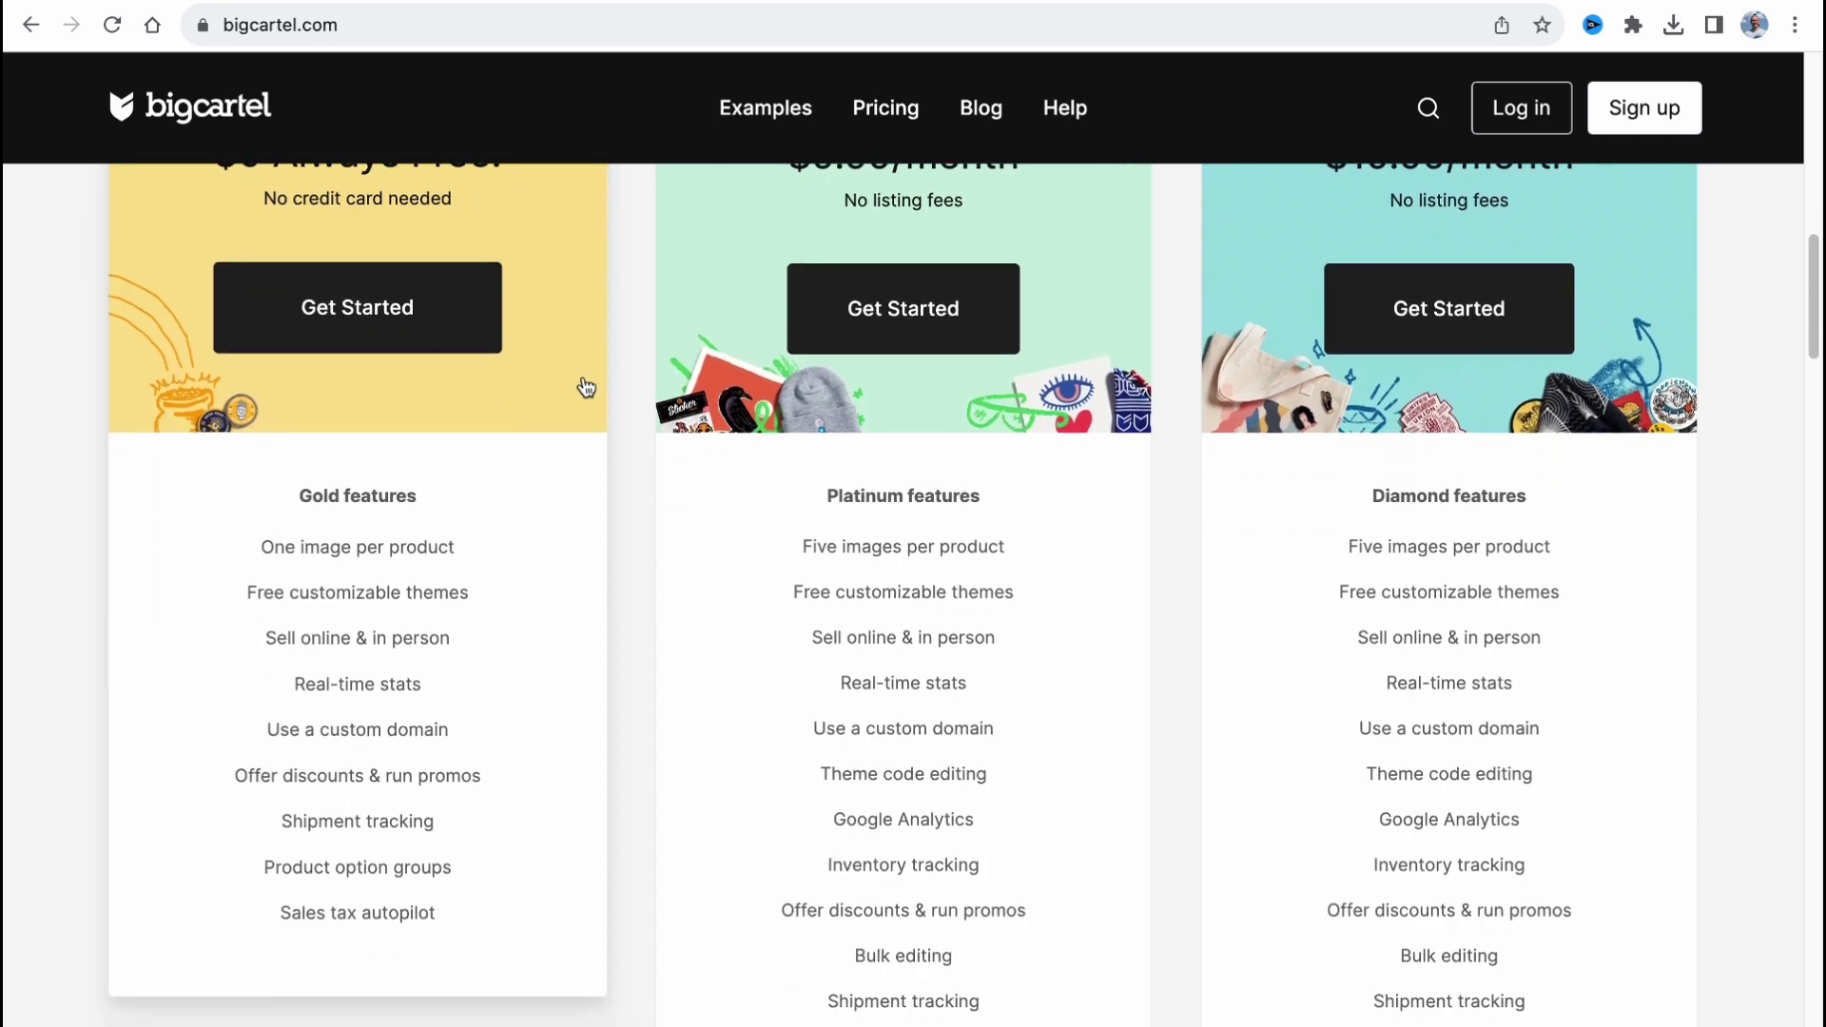
pyautogui.scroll(8, 586, 387)
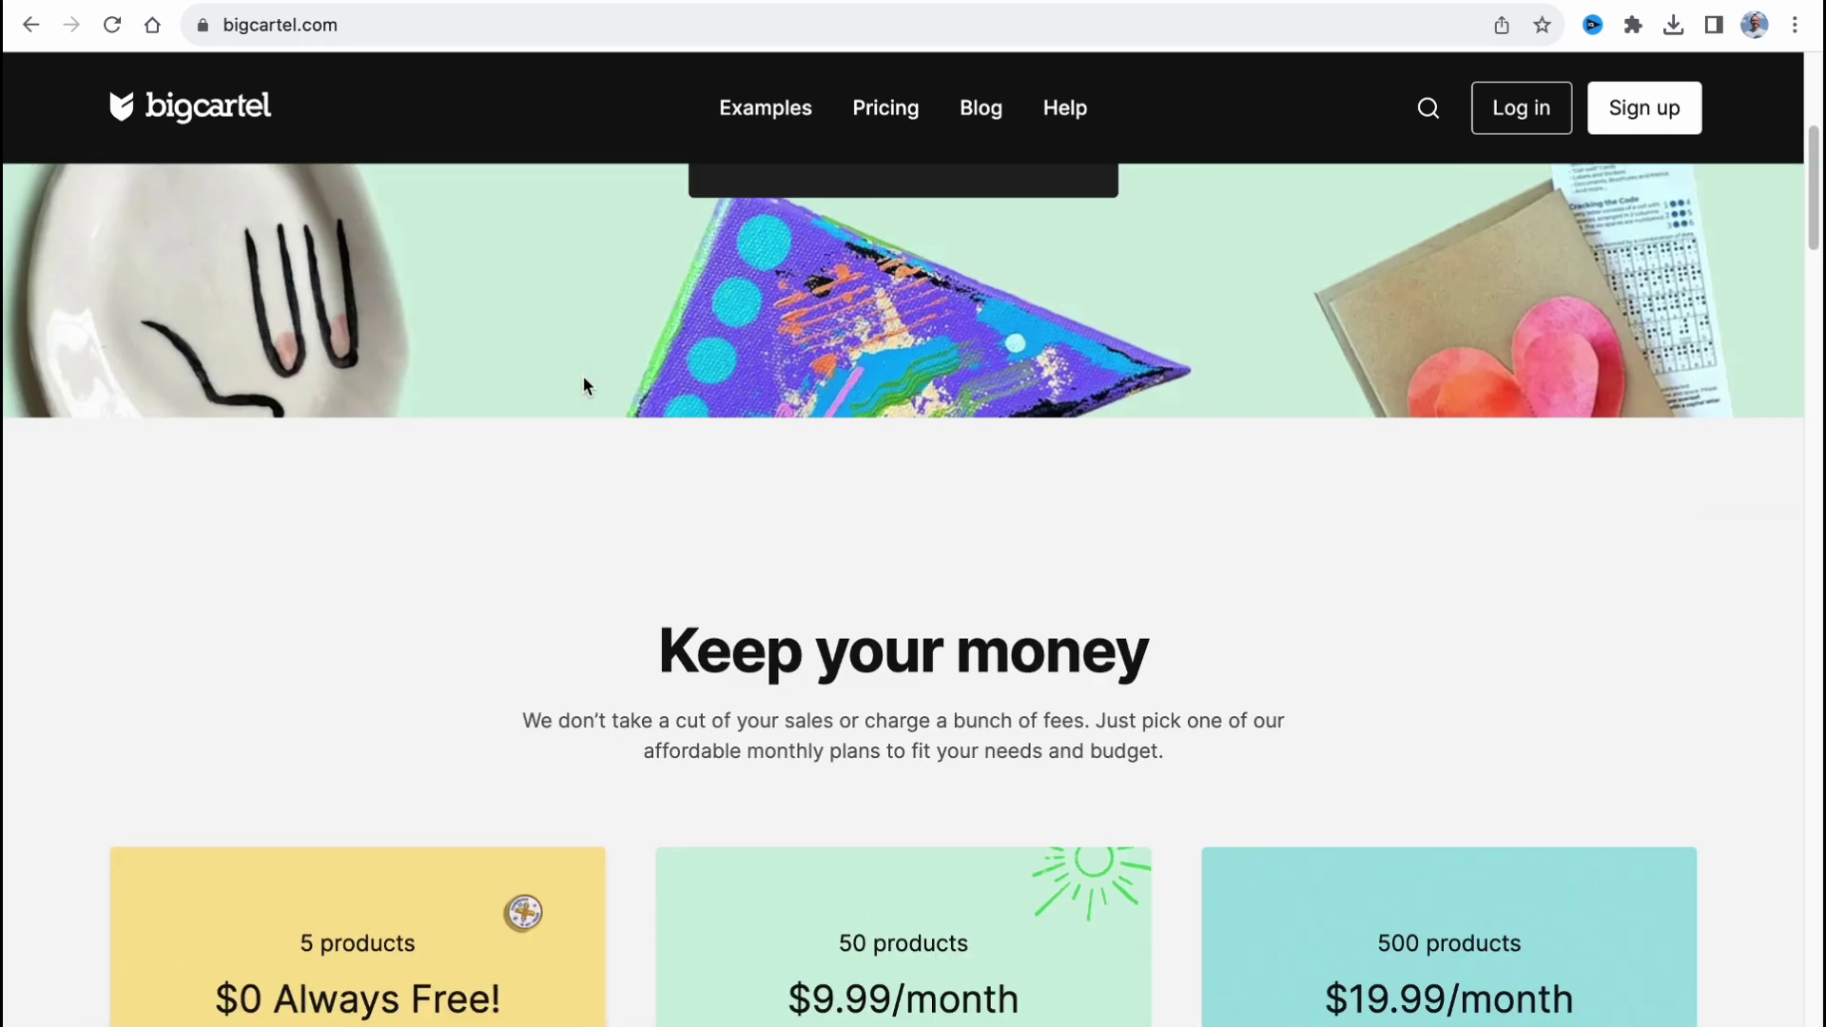
pyautogui.scroll(5, 585, 386)
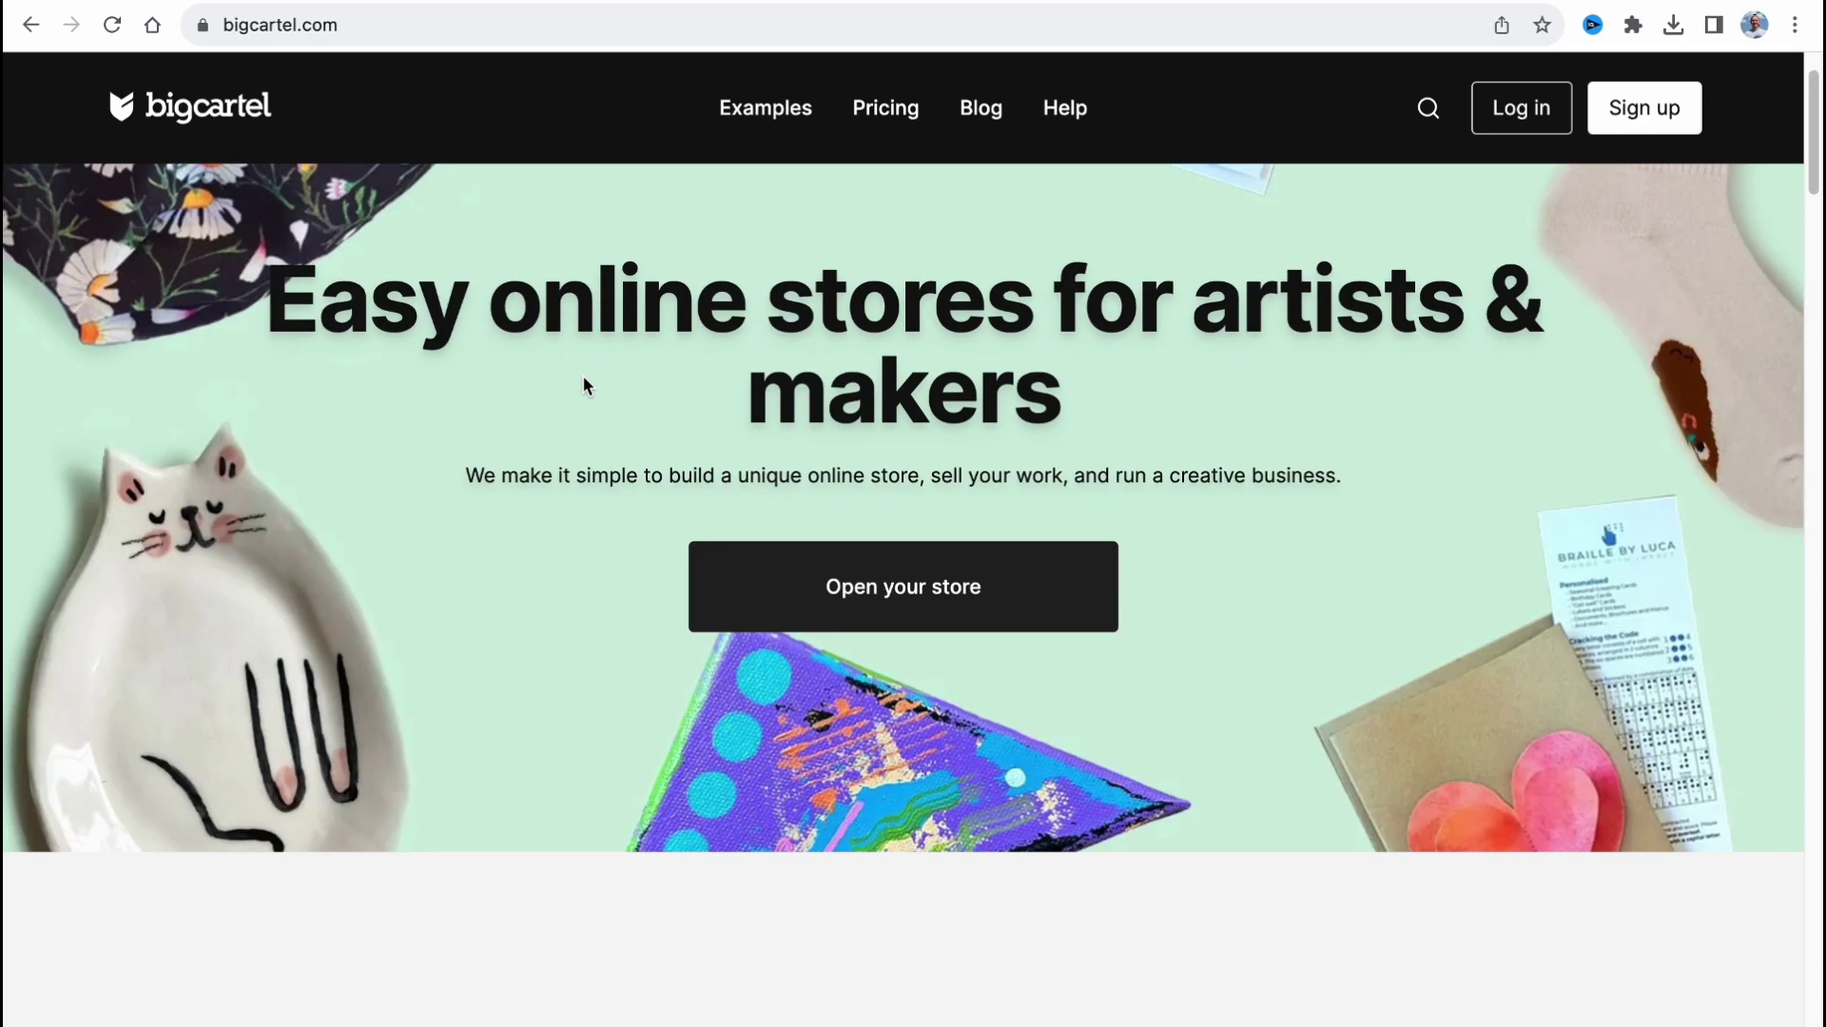